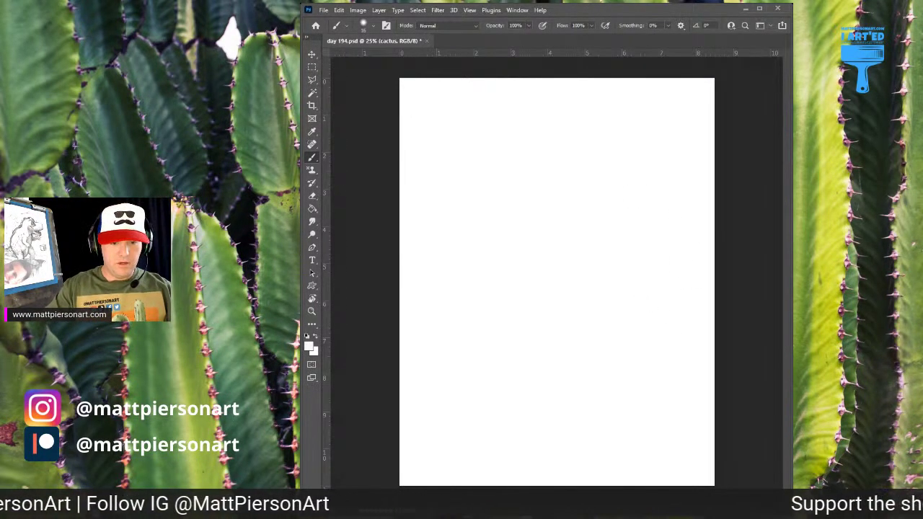
# Fill the background layer with a bright terracotta orange.
pyautogui.hotkey('alt', '[')
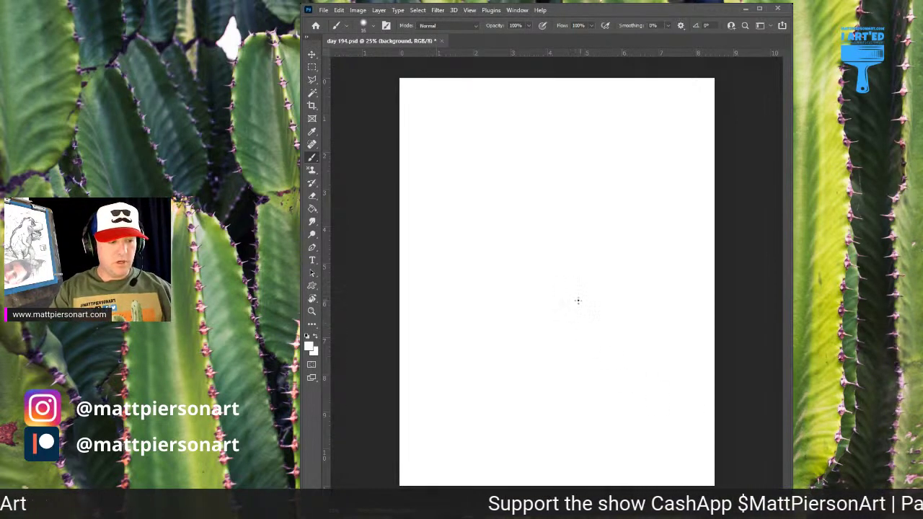
pyautogui.press('g')
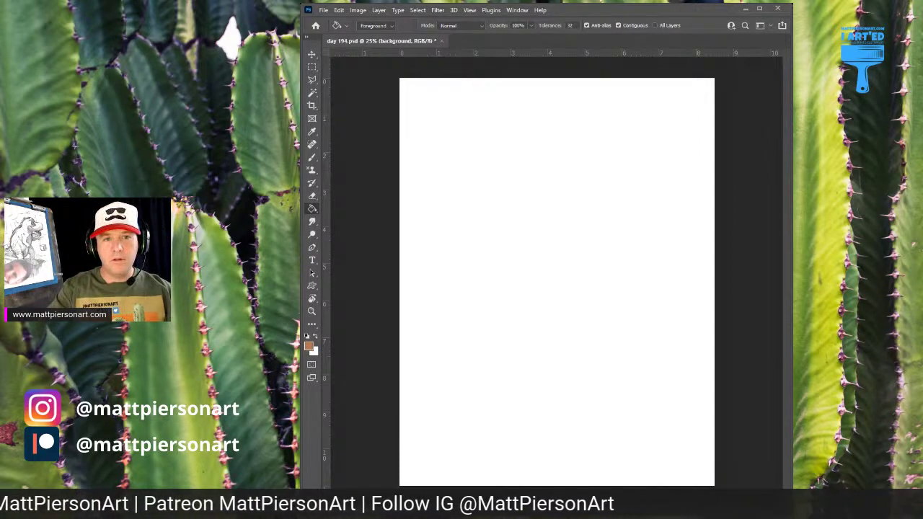
pyautogui.click(596, 241)
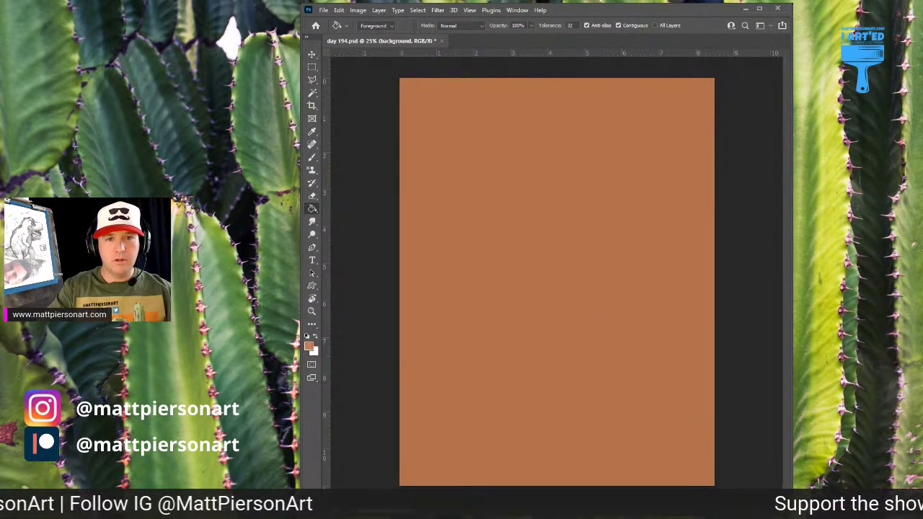
pyautogui.click(565, 229)
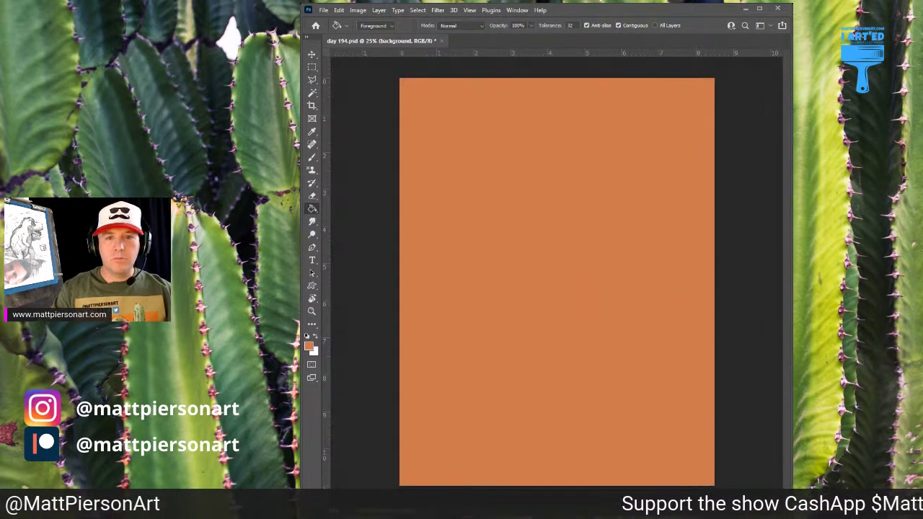
# On the outline layer, sketch a tall, slightly bent cactus trunk with one upturned arm on each side in black.
pyautogui.hotkey('alt', ']')
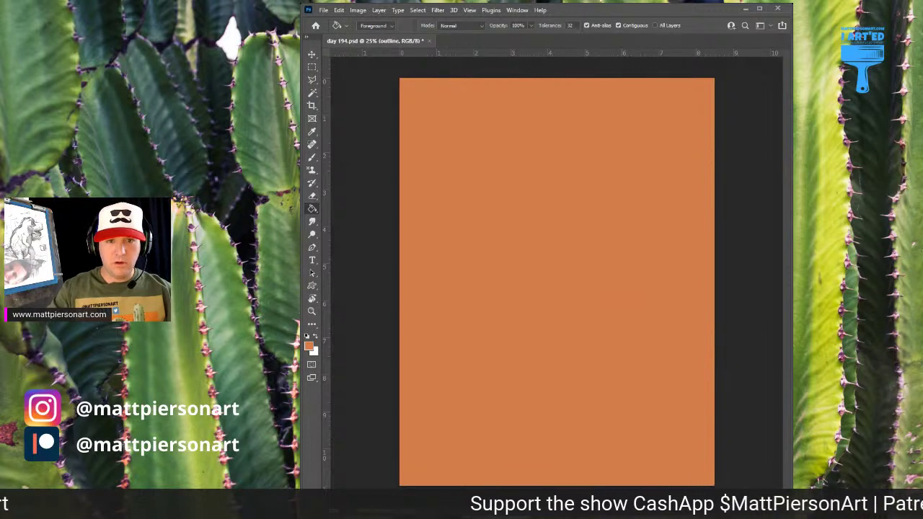
pyautogui.press('d')
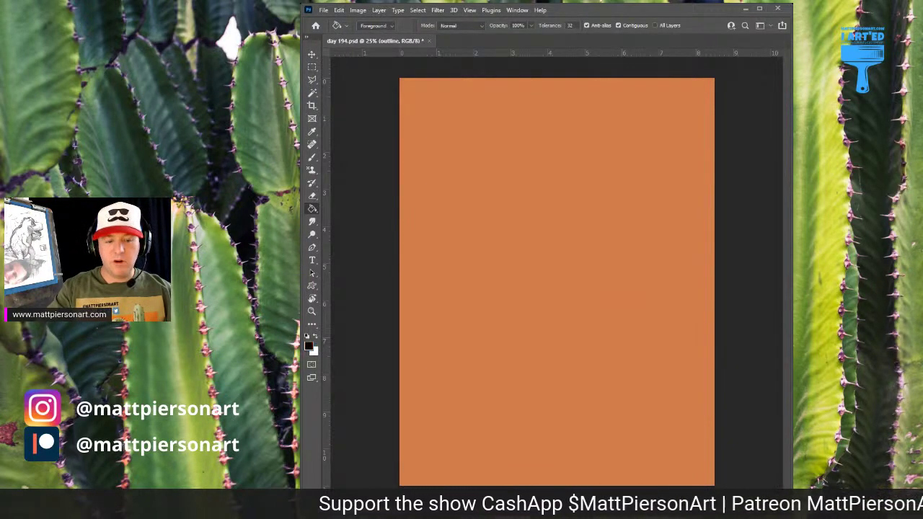
pyautogui.press('b')
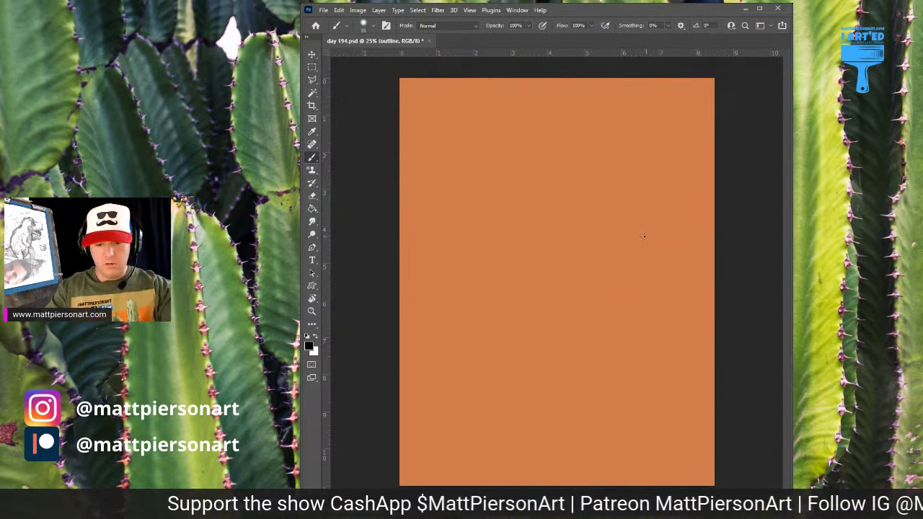
pyautogui.moveTo(551, 338); pyautogui.dragTo(583, 237)
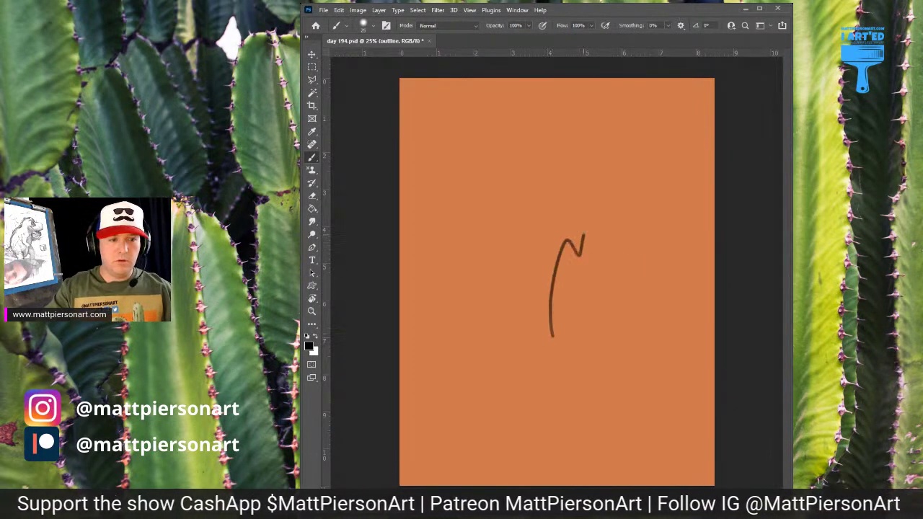
pyautogui.hotkey('ctrl', 'z')
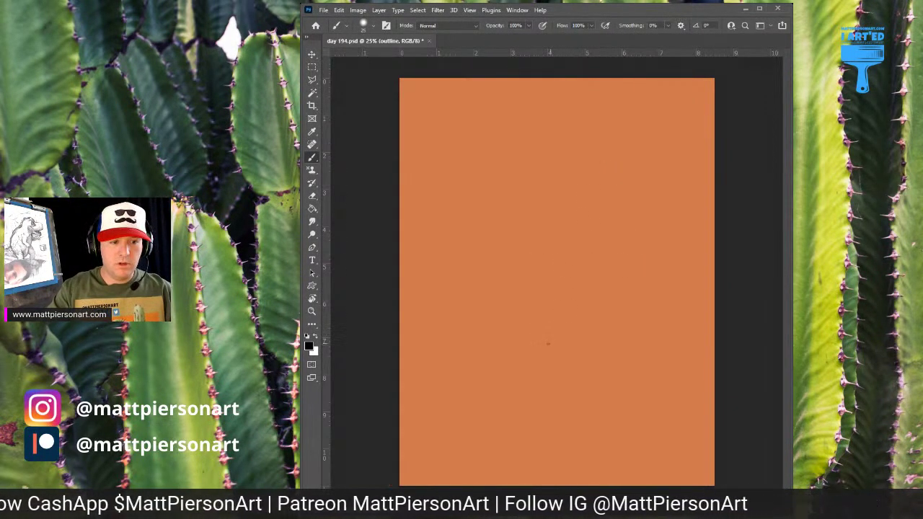
pyautogui.moveTo(544, 352)
pyautogui.mouseDown()
pyautogui.moveTo(562, 281)
pyautogui.moveTo(551, 118)
pyautogui.moveTo(551, 139)
pyautogui.moveTo(584, 123)
pyautogui.moveTo(606, 165)
pyautogui.moveTo(625, 272)
pyautogui.moveTo(608, 352)
pyautogui.mouseUp()
pyautogui.moveTo(562, 258)
pyautogui.mouseDown()
pyautogui.moveTo(541, 364)
pyautogui.moveTo(579, 383)
pyautogui.moveTo(557, 380)
pyautogui.moveTo(604, 375)
pyautogui.moveTo(625, 291)
pyautogui.mouseUp()
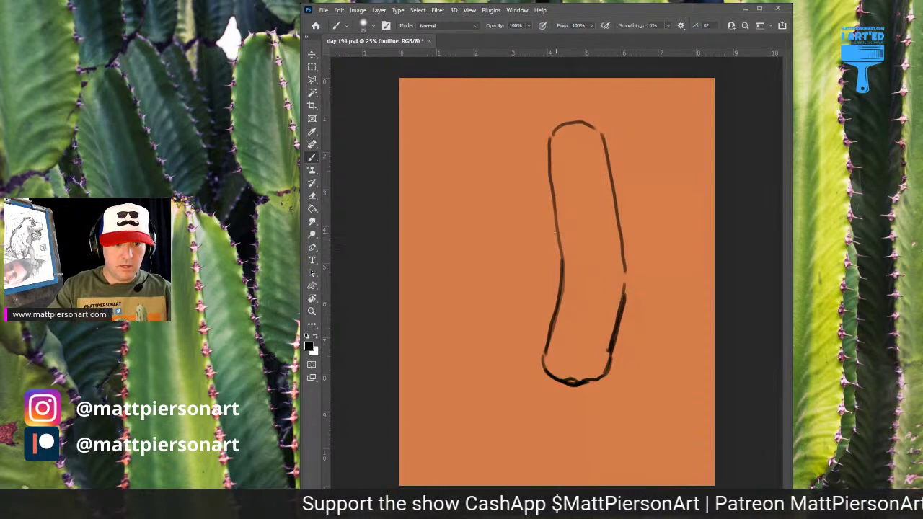
pyautogui.moveTo(557, 230); pyautogui.dragTo(543, 346)
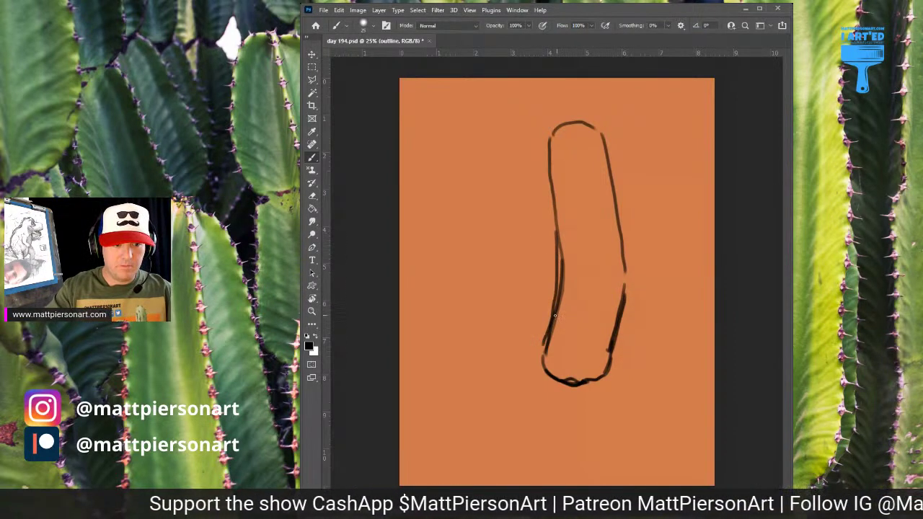
pyautogui.moveTo(556, 316)
pyautogui.mouseDown()
pyautogui.moveTo(488, 259)
pyautogui.moveTo(472, 216)
pyautogui.moveTo(480, 199)
pyautogui.moveTo(495, 195)
pyautogui.moveTo(510, 230)
pyautogui.moveTo(558, 270)
pyautogui.moveTo(566, 303)
pyautogui.mouseUp()
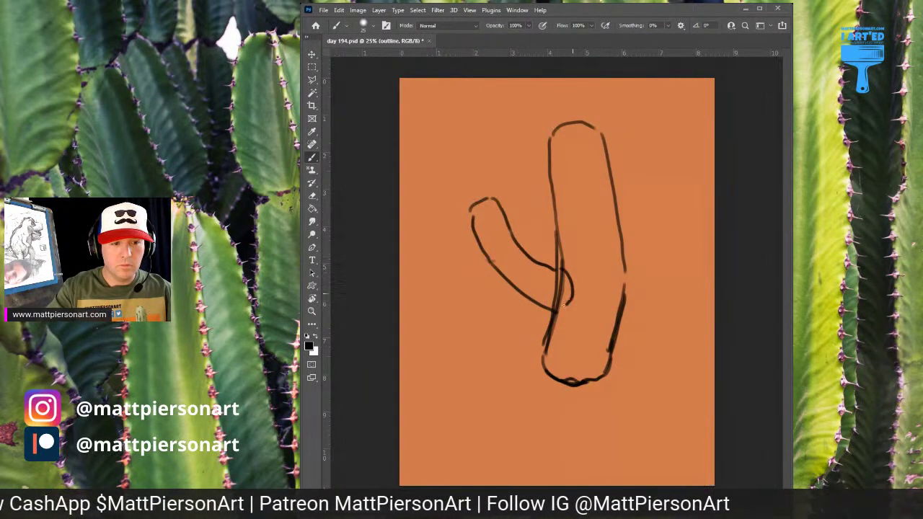
pyautogui.moveTo(620, 234)
pyautogui.mouseDown()
pyautogui.moveTo(643, 168)
pyautogui.moveTo(645, 124)
pyautogui.moveTo(663, 121)
pyautogui.moveTo(676, 198)
pyautogui.moveTo(659, 252)
pyautogui.moveTo(625, 266)
pyautogui.mouseUp()
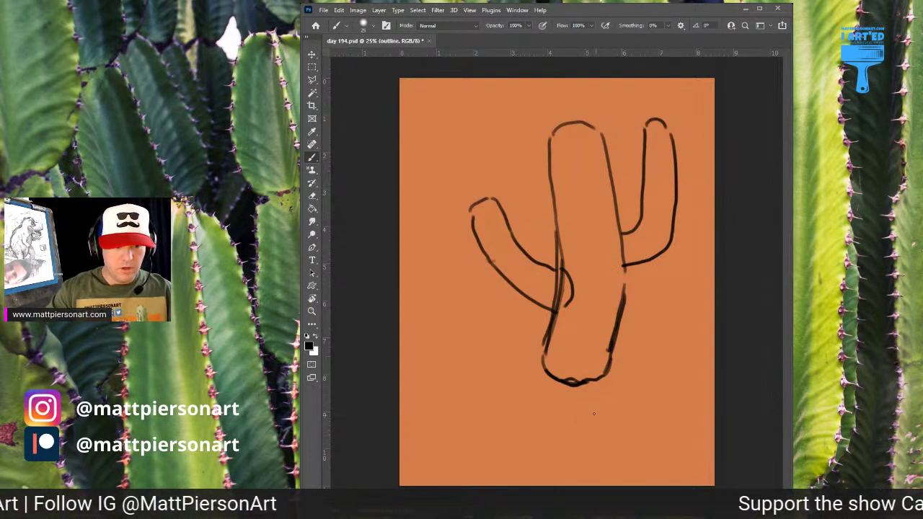
pyautogui.moveTo(527, 408); pyautogui.dragTo(526, 449)
pyautogui.moveTo(526, 406)
pyautogui.mouseDown()
pyautogui.moveTo(655, 382)
pyautogui.moveTo(656, 427)
pyautogui.mouseUp()
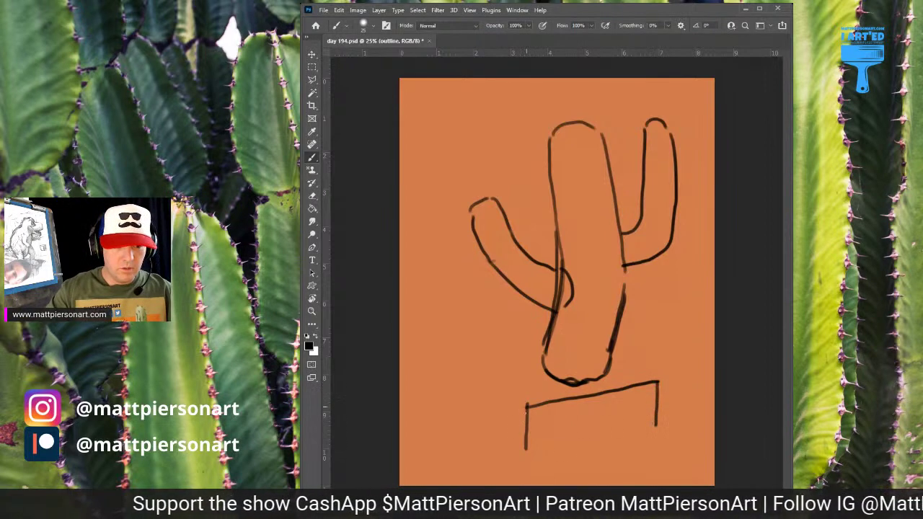
pyautogui.moveTo(527, 409); pyautogui.dragTo(526, 453)
pyautogui.hotkey('ctrl', 'z')
pyautogui.hotkey('ctrl', 'z')
pyautogui.hotkey('ctrl', 'z')
pyautogui.hotkey('ctrl', 'z')
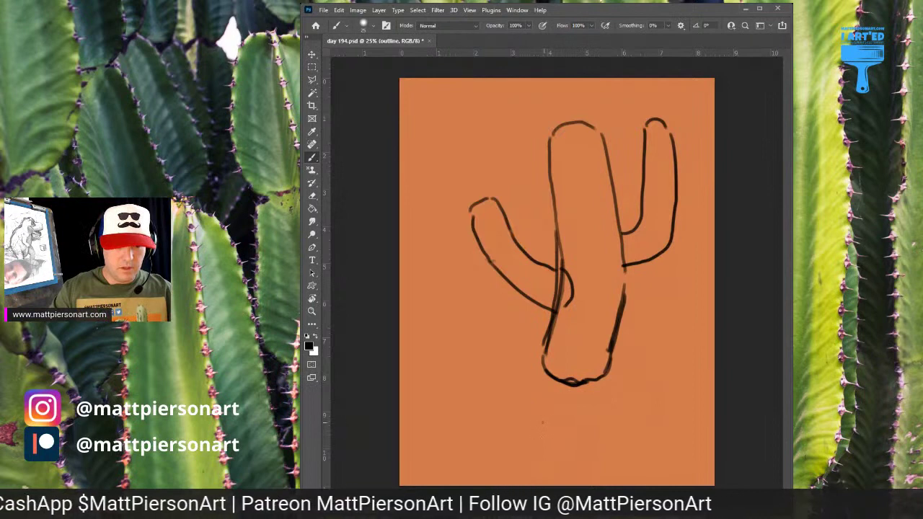
pyautogui.moveTo(540, 427)
pyautogui.mouseDown()
pyautogui.moveTo(671, 378)
pyautogui.moveTo(541, 430)
pyautogui.moveTo(537, 466)
pyautogui.moveTo(656, 407)
pyautogui.moveTo(671, 385)
pyautogui.moveTo(672, 395)
pyautogui.moveTo(645, 386)
pyautogui.moveTo(542, 424)
pyautogui.moveTo(644, 389)
pyautogui.mouseUp()
pyautogui.hotkey('ctrl', 'z')
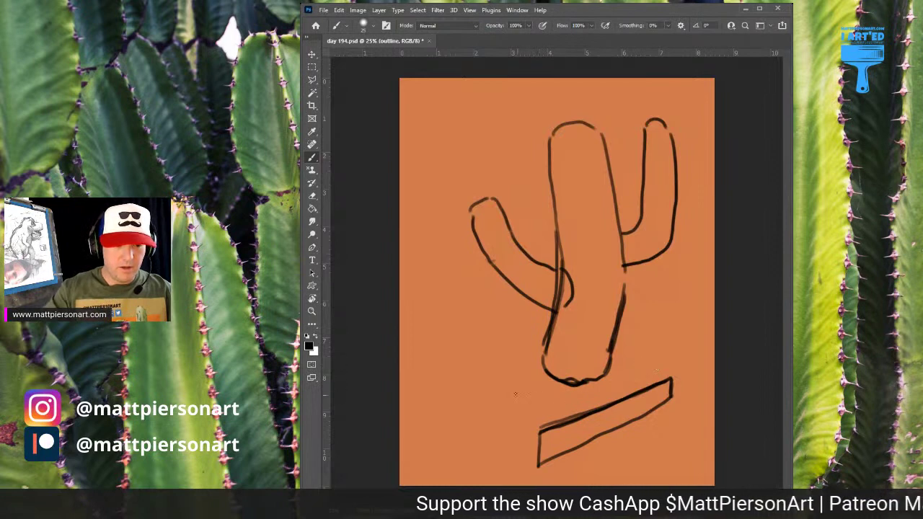
pyautogui.hotkey('ctrl', 'z')
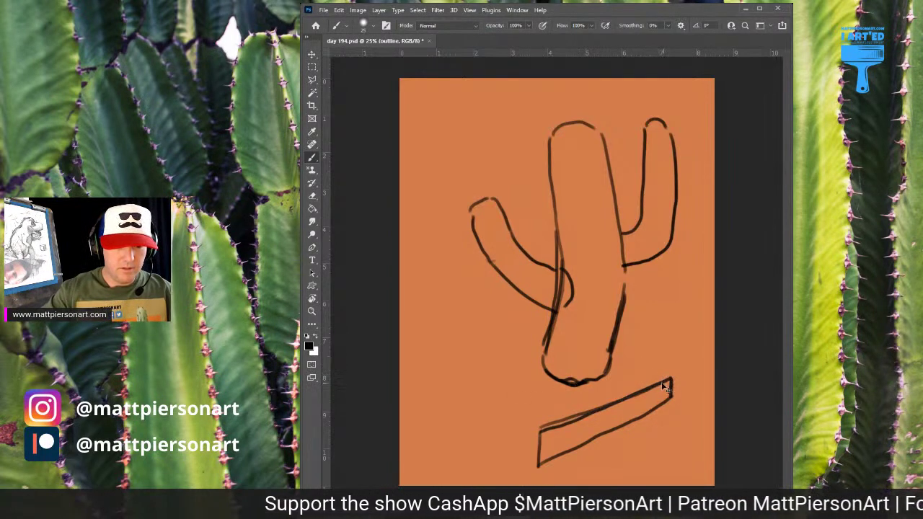
pyautogui.hotkey('ctrl', 'z')
pyautogui.hotkey('ctrl', 'z')
pyautogui.hotkey('ctrl', 'z')
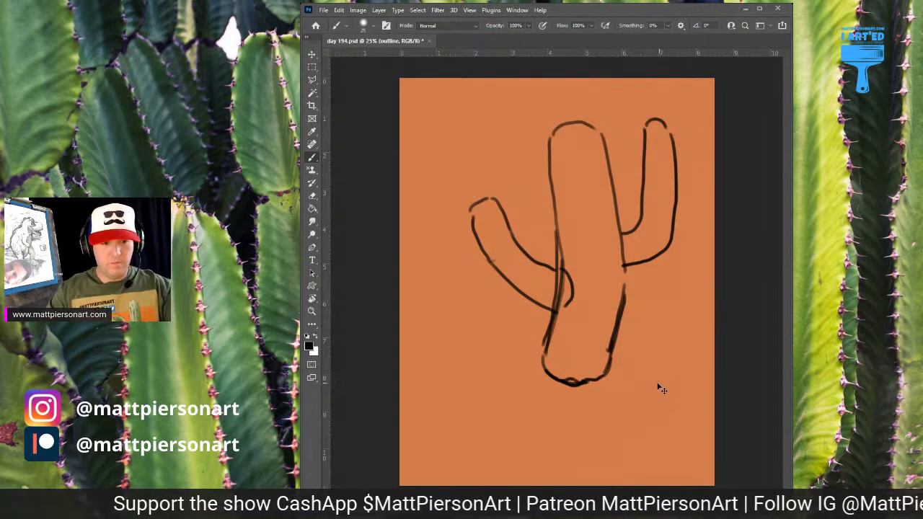
# Scale the cactus sketch down slightly and move it up to leave room beneath it.
pyautogui.hotkey('ctrl', 't')
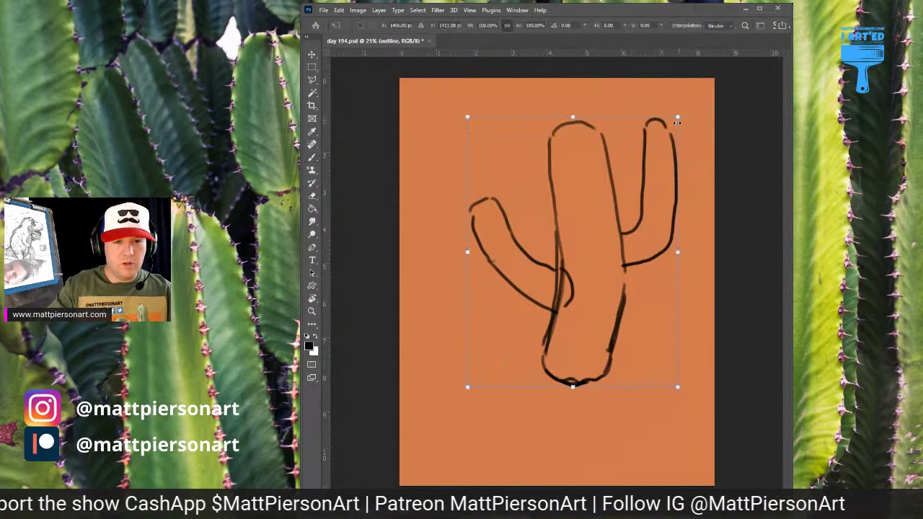
pyautogui.moveTo(678, 116); pyautogui.dragTo(662, 138)
pyautogui.moveTo(578, 282); pyautogui.dragTo(579, 257)
pyautogui.press('Return')
# Sketch the front and side edges of a box planter's top face in perspective around the cactus's base.
pyautogui.press('b')
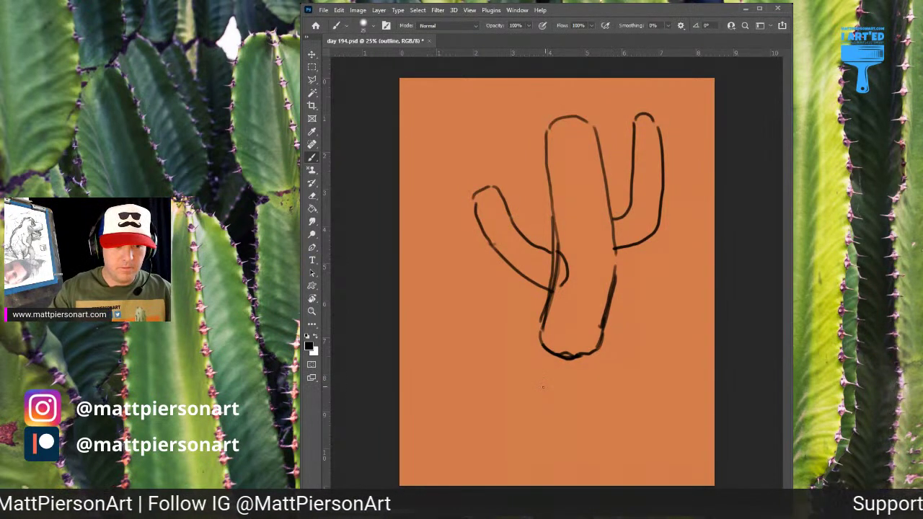
pyautogui.moveTo(544, 388); pyautogui.dragTo(545, 424)
pyautogui.moveTo(544, 389); pyautogui.dragTo(656, 360)
pyautogui.moveTo(610, 331)
pyautogui.mouseDown()
pyautogui.moveTo(626, 339)
pyautogui.moveTo(599, 358)
pyautogui.moveTo(578, 357)
pyautogui.mouseUp()
pyautogui.moveTo(504, 350); pyautogui.dragTo(548, 391)
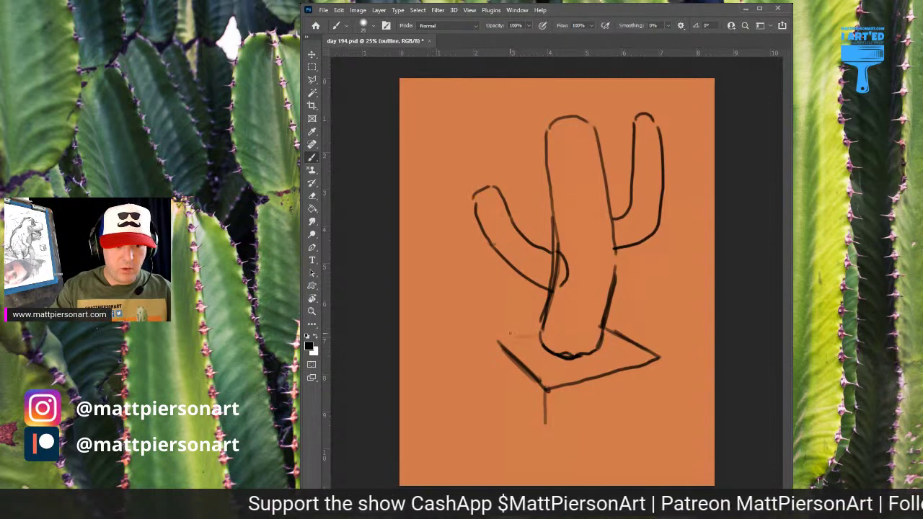
pyautogui.moveTo(510, 333); pyautogui.dragTo(601, 323)
pyautogui.hotkey('ctrl', 'z')
# Complete the planter's back edge and sketch its left and front sides to form a shallow box.
pyautogui.moveTo(498, 336)
pyautogui.mouseDown()
pyautogui.moveTo(593, 328)
pyautogui.moveTo(505, 337)
pyautogui.moveTo(499, 384)
pyautogui.moveTo(547, 427)
pyautogui.mouseUp()
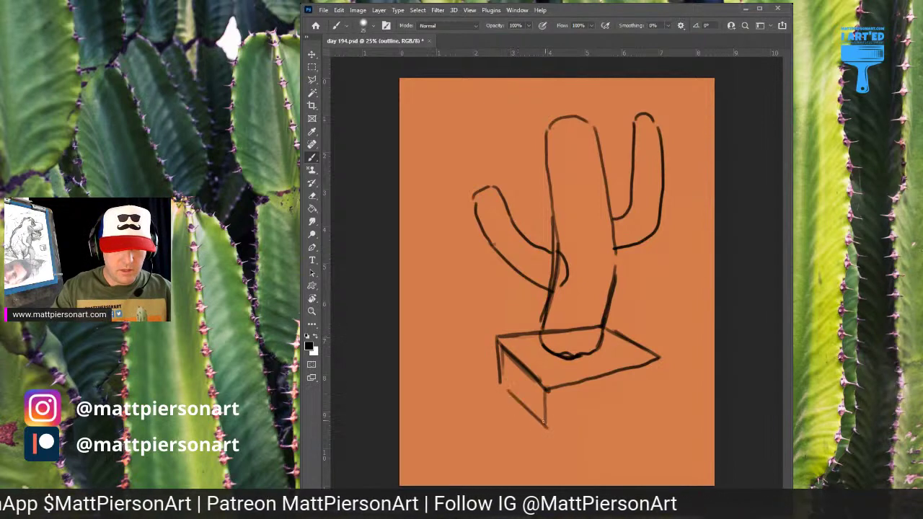
pyautogui.moveTo(505, 393); pyautogui.dragTo(545, 425)
pyautogui.moveTo(547, 392)
pyautogui.mouseDown()
pyautogui.moveTo(547, 428)
pyautogui.moveTo(546, 418)
pyautogui.mouseUp()
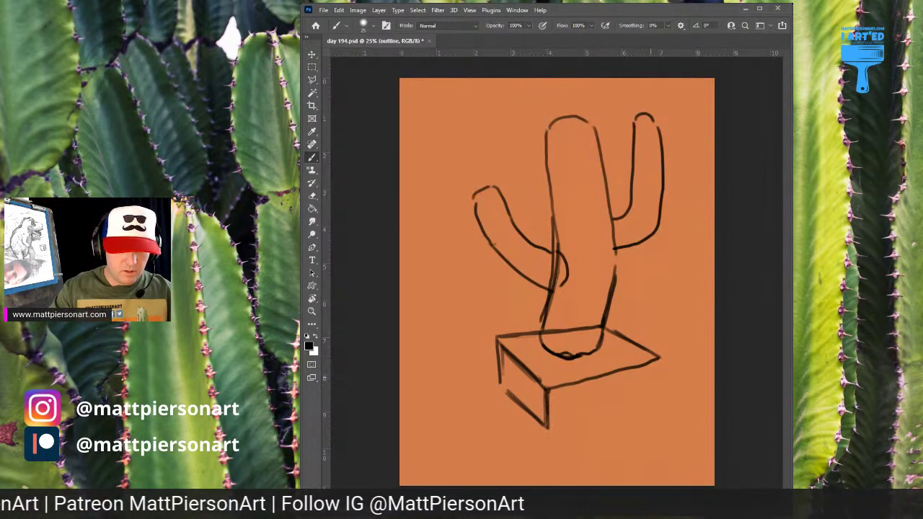
pyautogui.moveTo(652, 365); pyautogui.dragTo(658, 394)
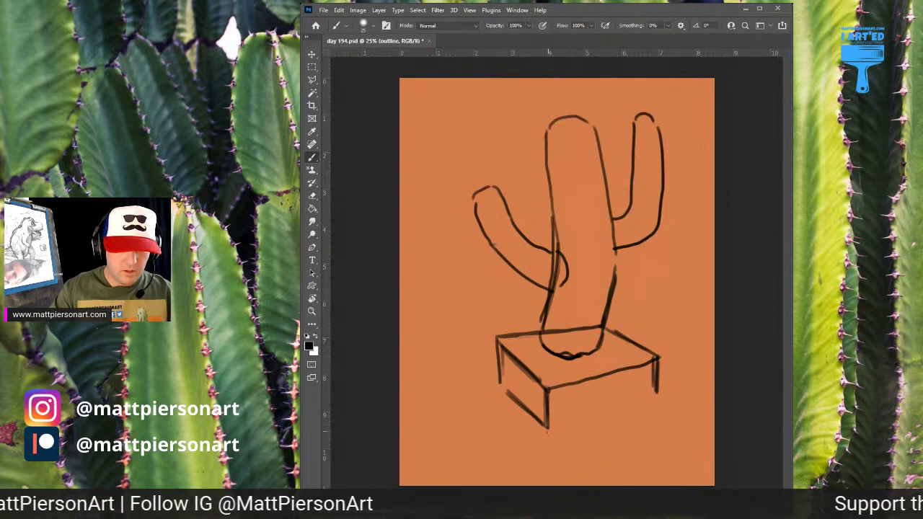
pyautogui.moveTo(548, 430)
pyautogui.mouseDown()
pyautogui.moveTo(657, 394)
pyautogui.moveTo(661, 367)
pyautogui.moveTo(658, 389)
pyautogui.mouseUp()
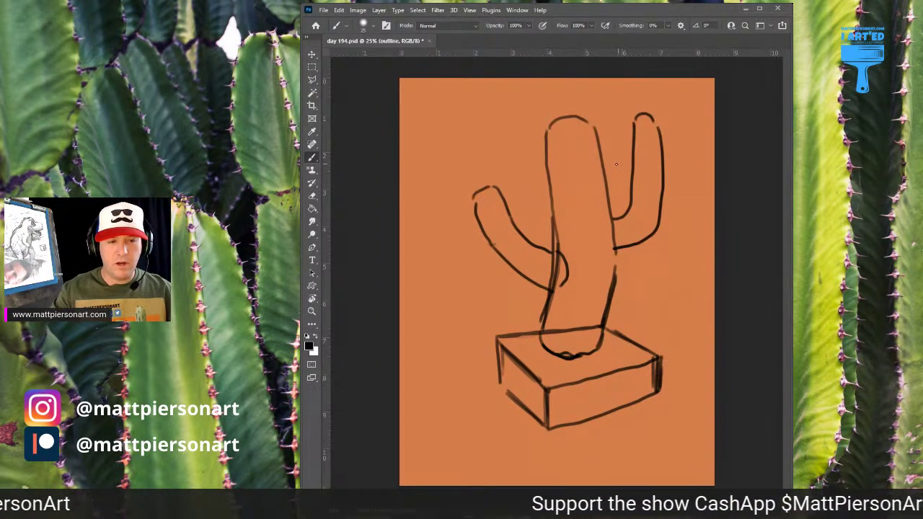
# Enlarge the cactus and planter sketch to about 104% and reposition it near the middle of the canvas.
pyautogui.hotkey('ctrl', 't')
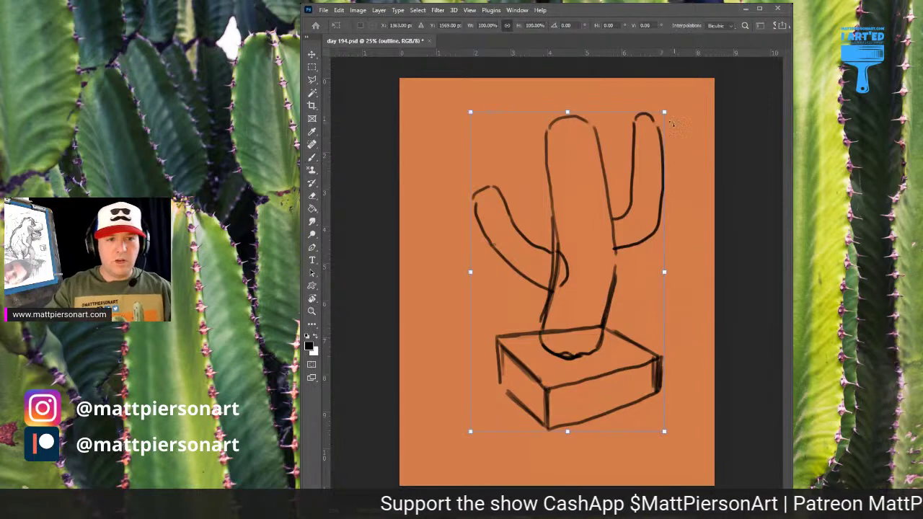
pyautogui.moveTo(661, 113); pyautogui.dragTo(673, 98)
pyautogui.moveTo(598, 246)
pyautogui.mouseDown()
pyautogui.moveTo(569, 271)
pyautogui.moveTo(589, 267)
pyautogui.moveTo(578, 247)
pyautogui.moveTo(577, 274)
pyautogui.moveTo(563, 250)
pyautogui.moveTo(548, 266)
pyautogui.moveTo(580, 271)
pyautogui.moveTo(562, 271)
pyautogui.moveTo(576, 263)
pyautogui.moveTo(571, 231)
pyautogui.mouseUp()
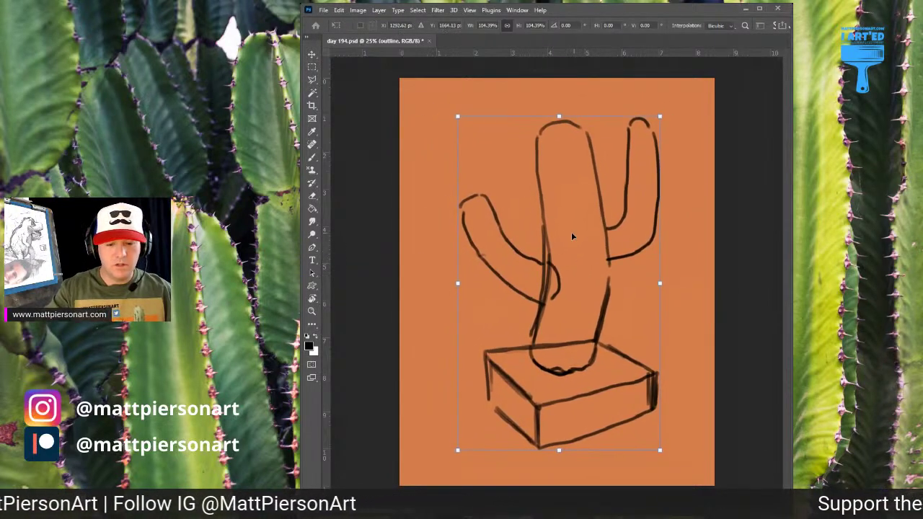
pyautogui.press('Return')
# Select the whole canvas, center the outline sketch on it vertically and horizontally, and deselect.
pyautogui.press('b')
pyautogui.click(312, 66)
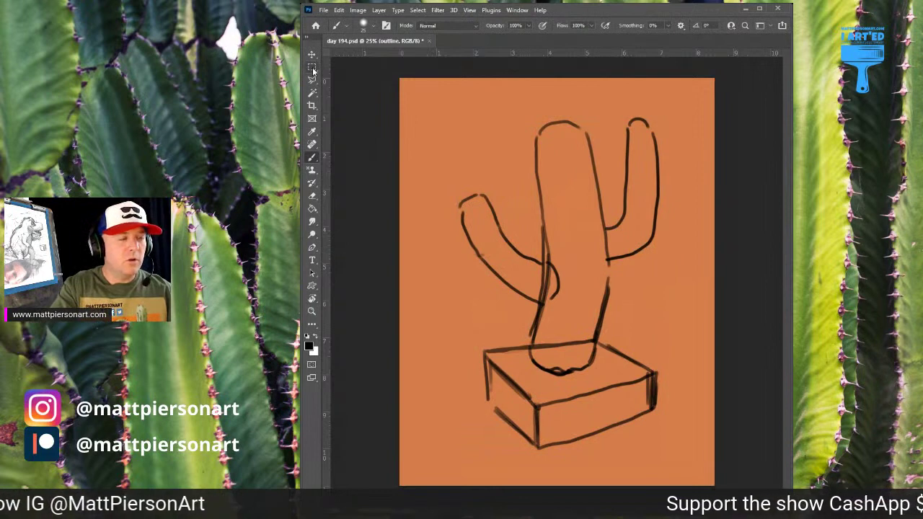
pyautogui.moveTo(339, 77); pyautogui.dragTo(714, 486)
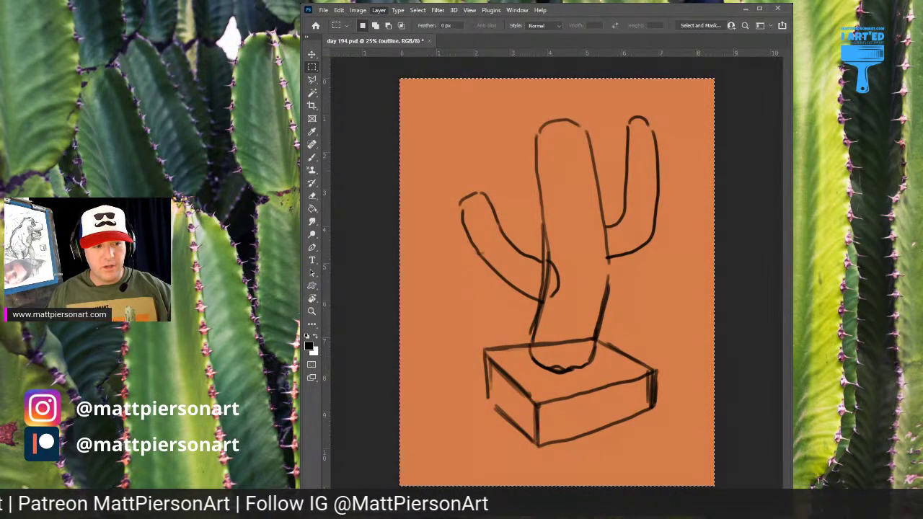
pyautogui.click(543, 336)
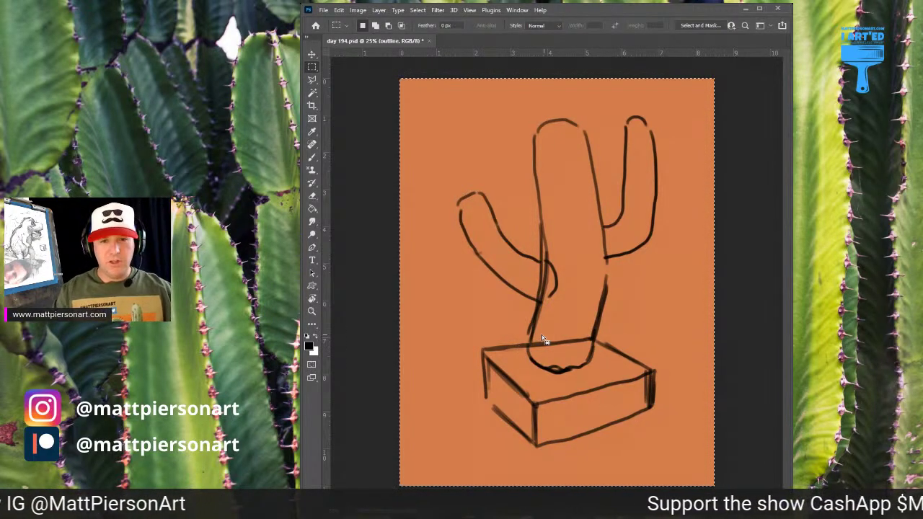
pyautogui.press('Return')
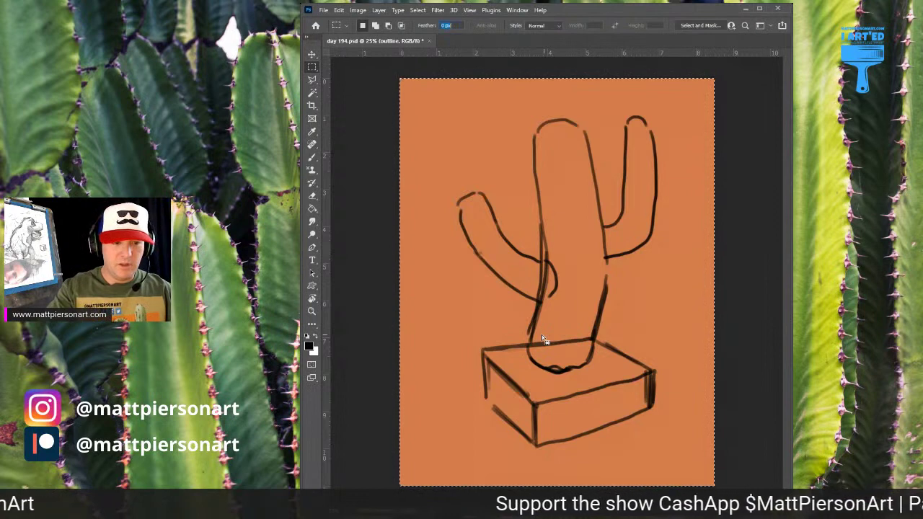
pyautogui.hotkey('ctrl', 'd')
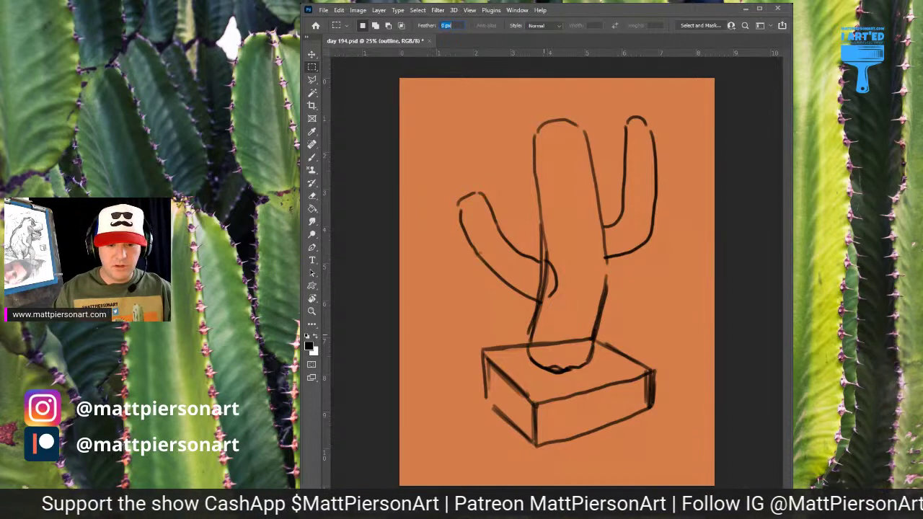
# On the background shape layer, paint a large solid red area behind the cactus and planter, leaving an orange border.
pyautogui.hotkey('alt', '[')
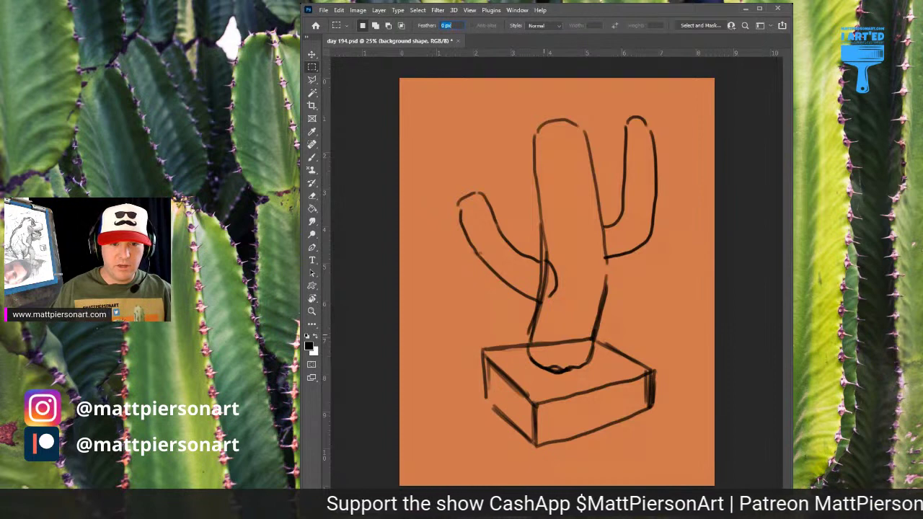
pyautogui.press('b')
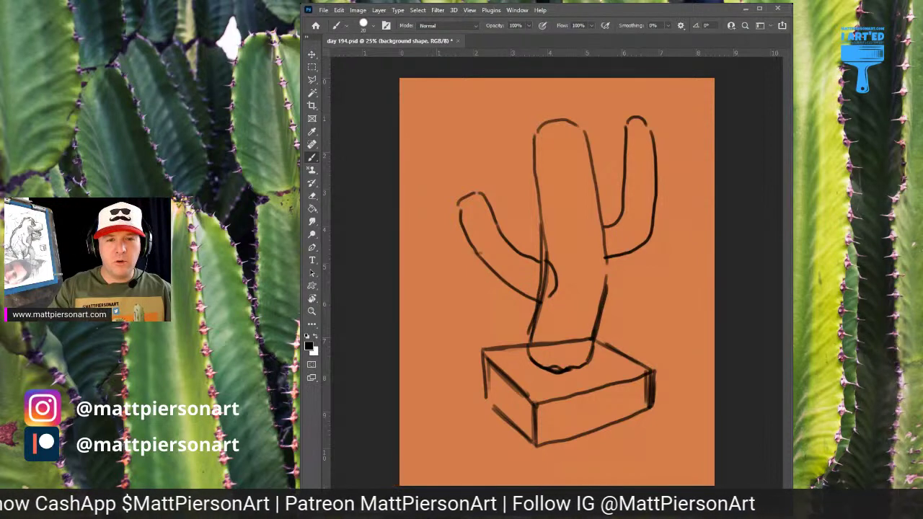
pyautogui.moveTo(493, 279); pyautogui.dragTo(531, 276)
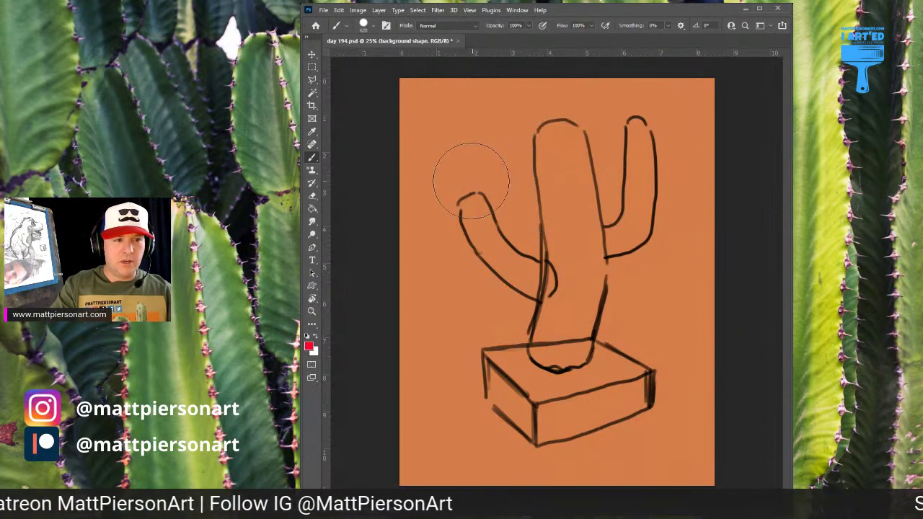
pyautogui.moveTo(452, 147)
pyautogui.mouseDown()
pyautogui.moveTo(668, 148)
pyautogui.moveTo(654, 214)
pyautogui.moveTo(647, 409)
pyautogui.moveTo(662, 146)
pyautogui.moveTo(639, 415)
pyautogui.moveTo(463, 422)
pyautogui.moveTo(444, 256)
pyautogui.moveTo(480, 202)
pyautogui.moveTo(472, 370)
pyautogui.mouseUp()
pyautogui.moveTo(500, 249)
pyautogui.mouseDown()
pyautogui.moveTo(526, 348)
pyautogui.moveTo(549, 364)
pyautogui.moveTo(578, 189)
pyautogui.moveTo(598, 375)
pyautogui.mouseUp()
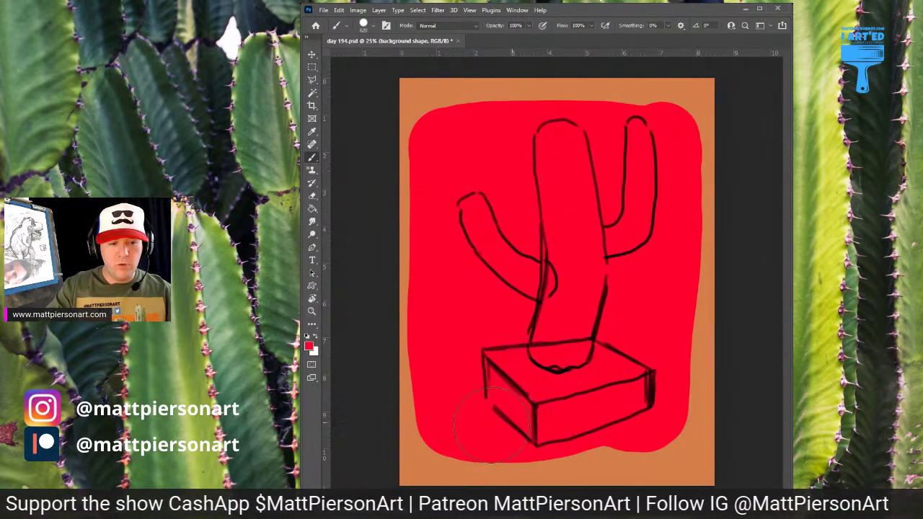
pyautogui.moveTo(491, 426)
pyautogui.mouseDown()
pyautogui.moveTo(598, 456)
pyautogui.moveTo(678, 441)
pyautogui.moveTo(627, 368)
pyautogui.mouseUp()
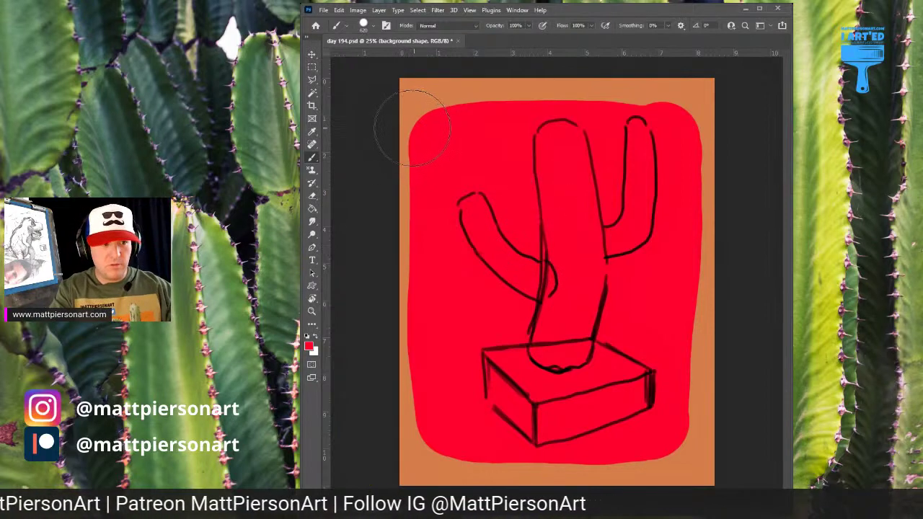
# Erase straight edges along all four sides of the red shape to form an uneven quadrilateral, and remove the leftover slivers.
pyautogui.press('e')
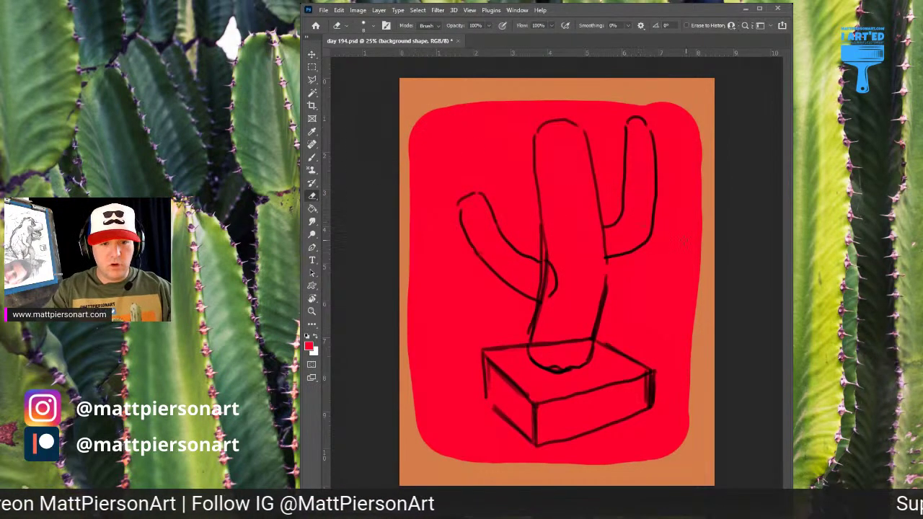
pyautogui.press(']')
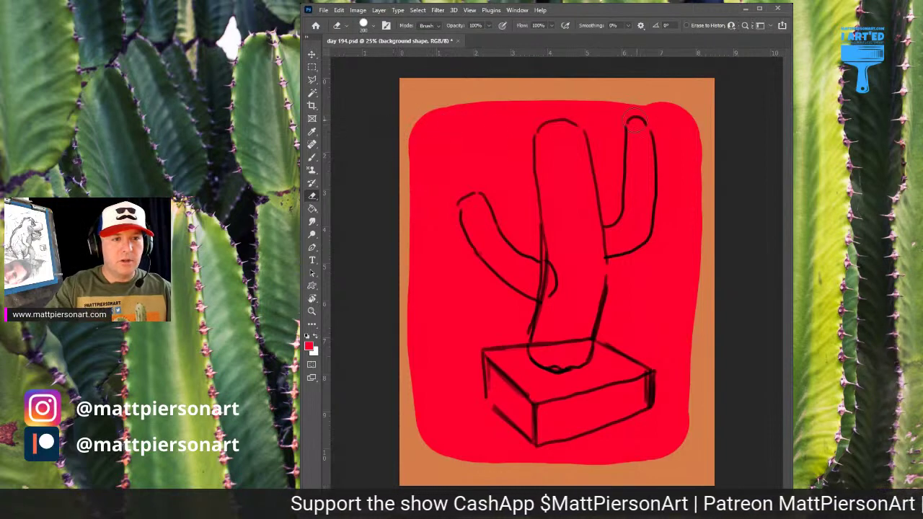
pyautogui.keyDown('shift'); pyautogui.click(718, 117); pyautogui.keyUp('shift')
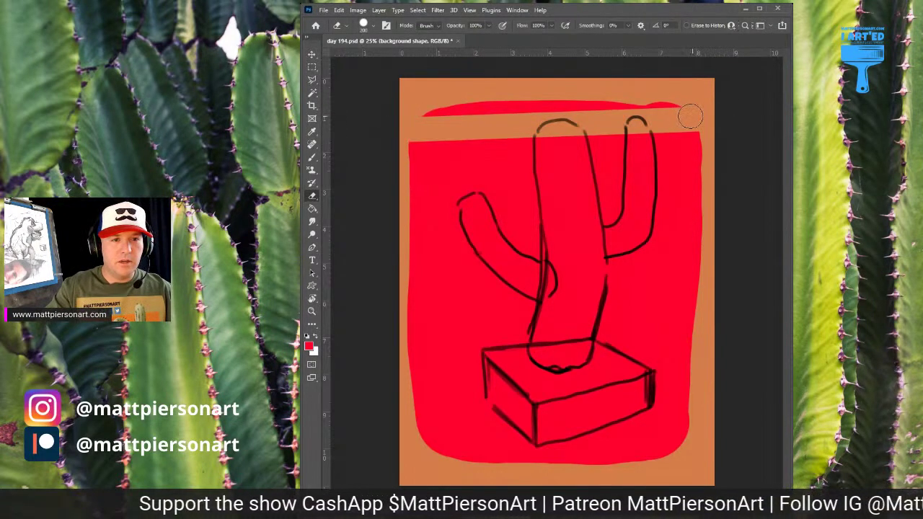
pyautogui.keyDown('shift'); pyautogui.click(685, 459); pyautogui.keyUp('shift')
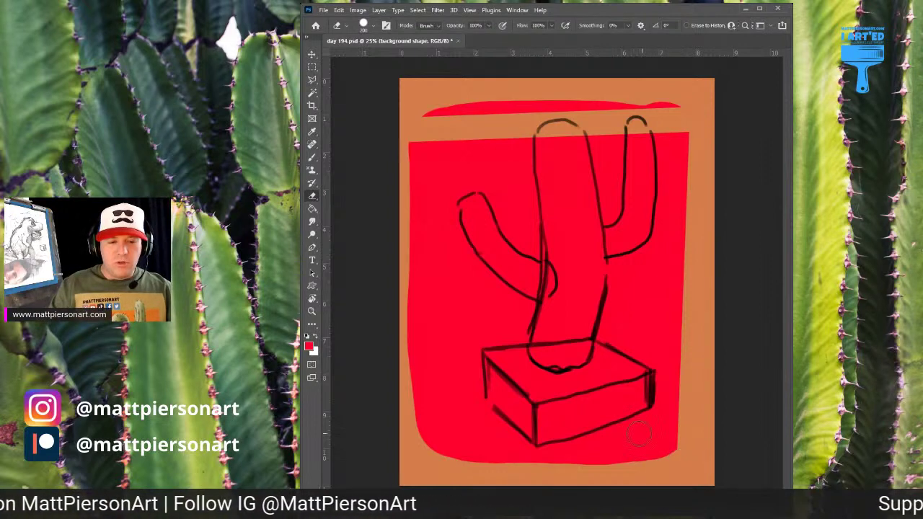
pyautogui.keyDown('shift'); pyautogui.click(411, 439); pyautogui.keyUp('shift')
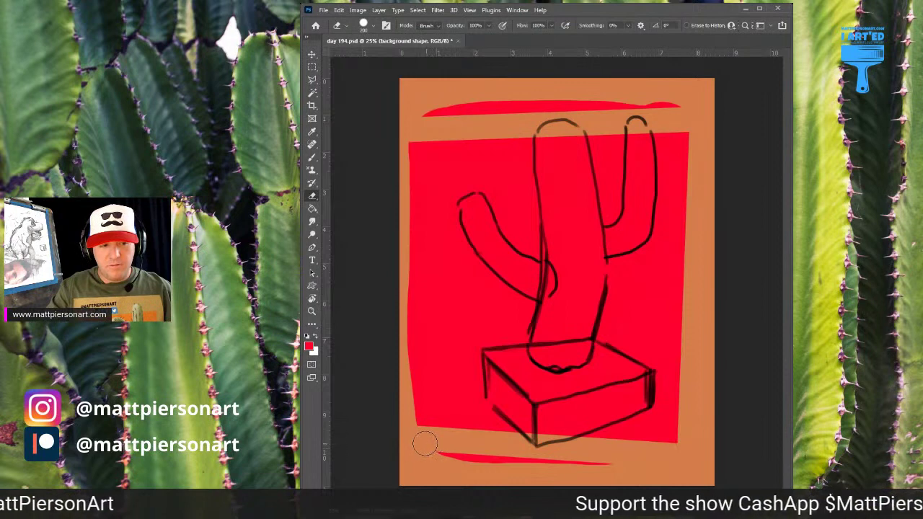
pyautogui.keyDown('shift'); pyautogui.click(391, 153); pyautogui.keyUp('shift')
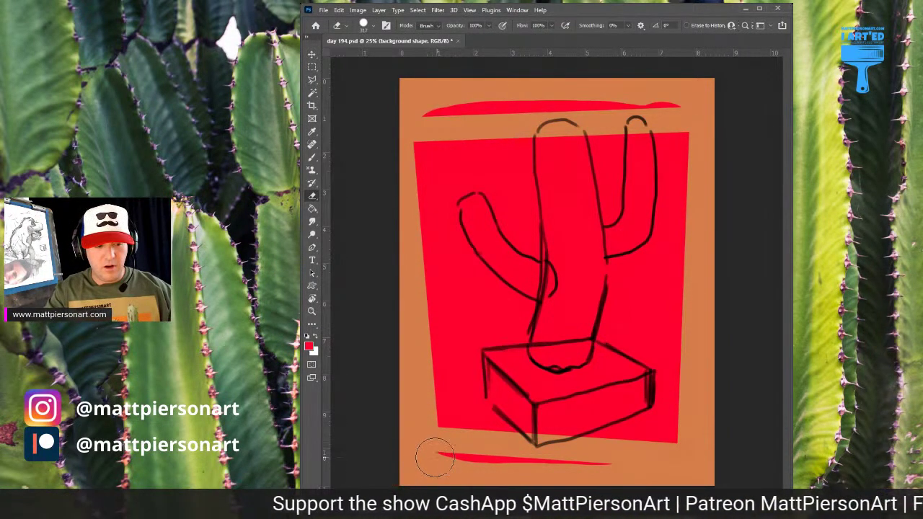
pyautogui.moveTo(435, 456)
pyautogui.mouseDown()
pyautogui.moveTo(614, 473)
pyautogui.moveTo(689, 449)
pyautogui.mouseUp()
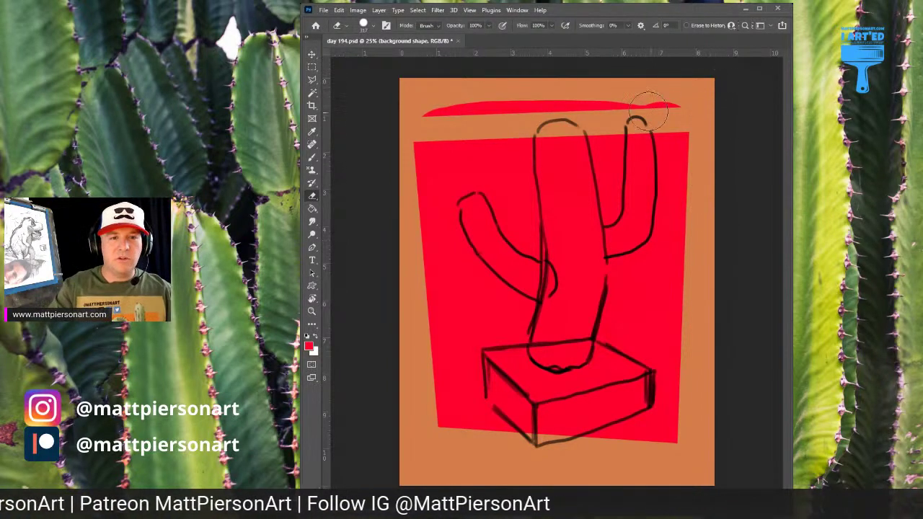
pyautogui.moveTo(678, 97); pyautogui.dragTo(412, 108)
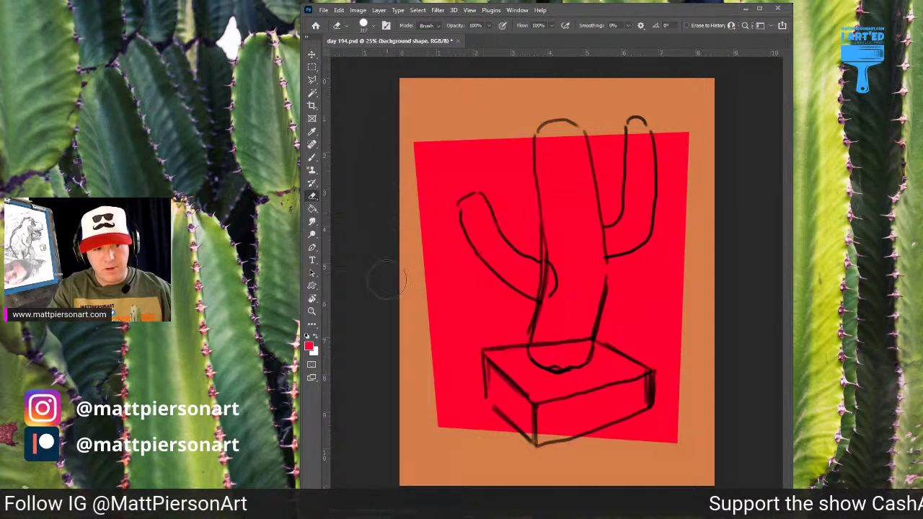
# Move the red background shape to the middle of the canvas, centered at X 1275 px, Y 1650 px.
pyautogui.hotkey('ctrl', 't')
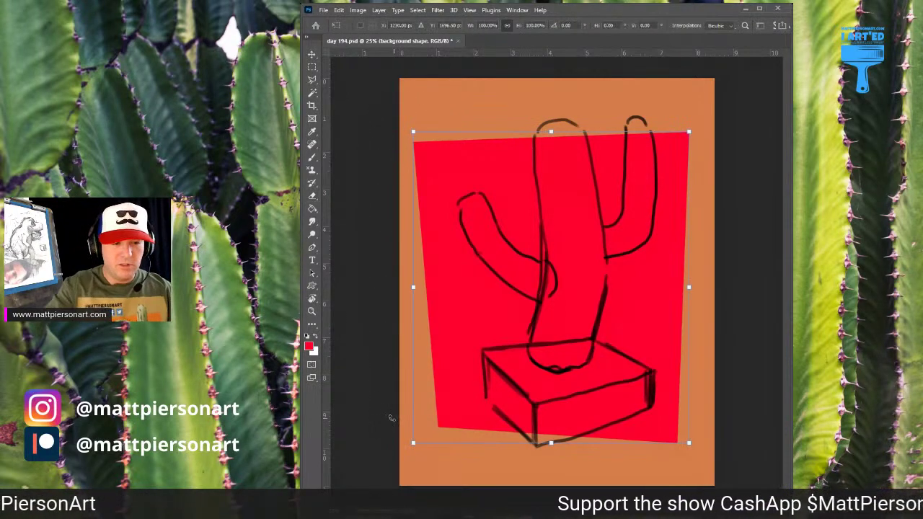
pyautogui.moveTo(566, 308)
pyautogui.mouseDown()
pyautogui.moveTo(567, 291)
pyautogui.moveTo(578, 301)
pyautogui.moveTo(565, 315)
pyautogui.moveTo(573, 296)
pyautogui.moveTo(562, 289)
pyautogui.moveTo(577, 305)
pyautogui.moveTo(568, 297)
pyautogui.mouseUp()
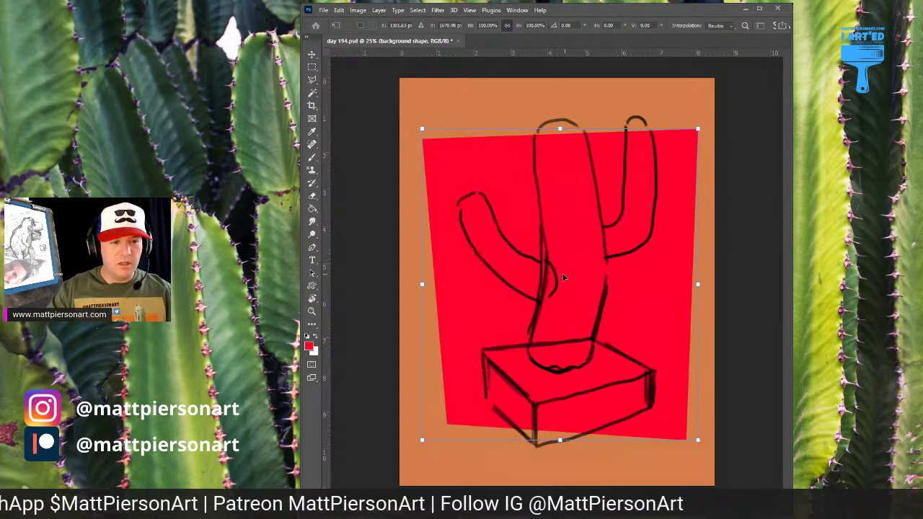
pyautogui.moveTo(575, 298)
pyautogui.mouseDown()
pyautogui.moveTo(572, 286)
pyautogui.moveTo(554, 296)
pyautogui.moveTo(564, 297)
pyautogui.mouseUp()
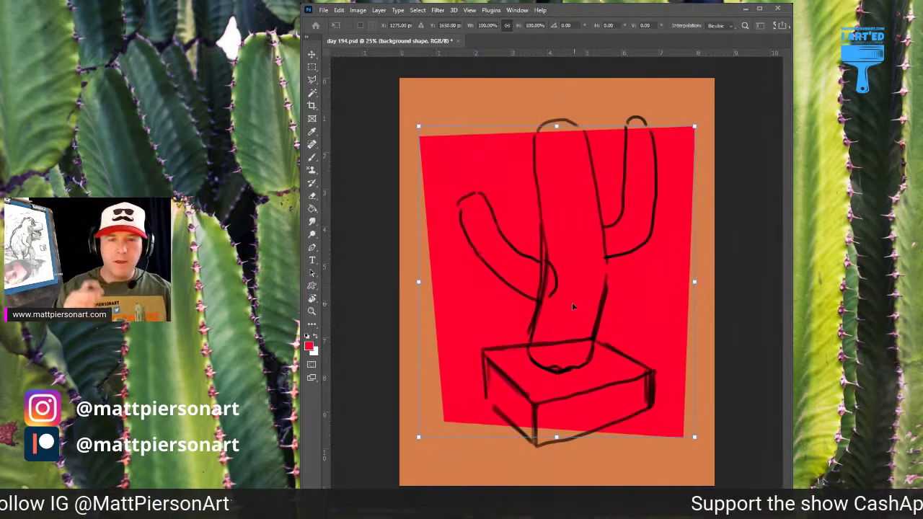
pyautogui.press('e')
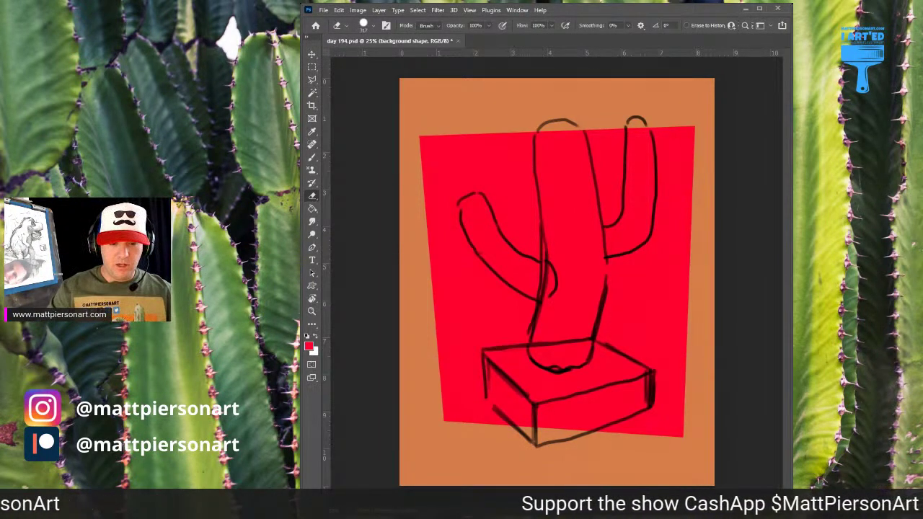
# On the pot layer, fill the whole box planter with dark brown using a 300 px brush.
pyautogui.hotkey('alt', '[')
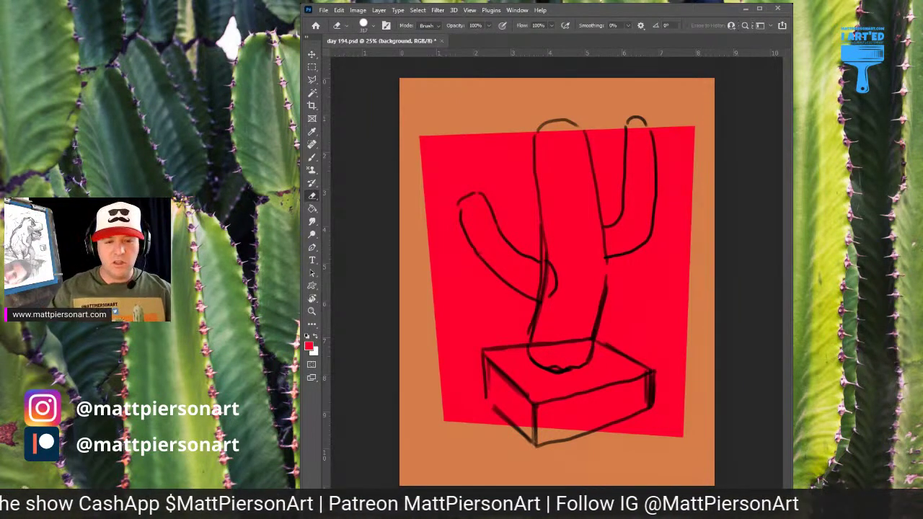
pyautogui.hotkey('alt', ']')
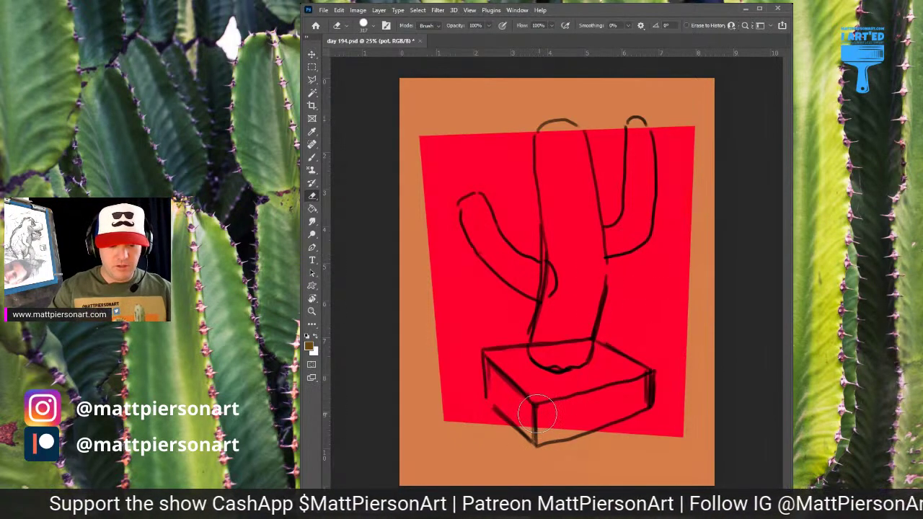
pyautogui.press('b')
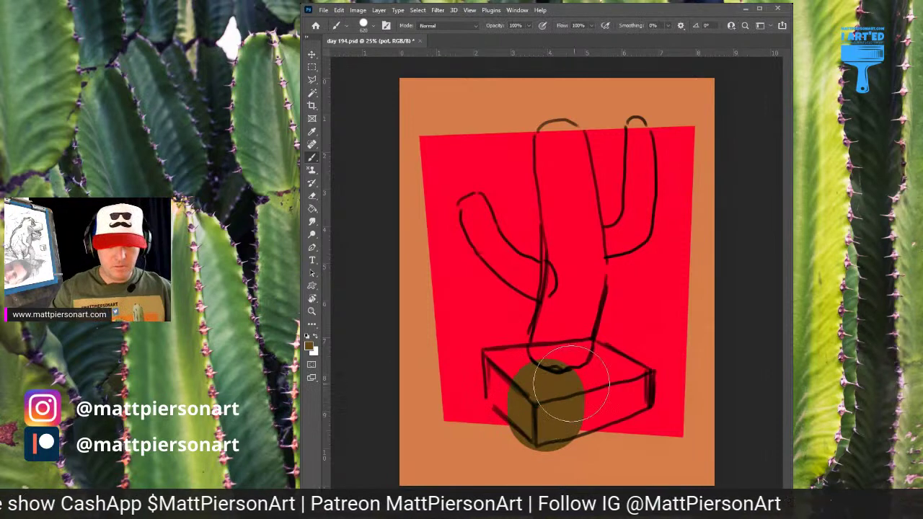
pyautogui.press('[')
pyautogui.press('[')
pyautogui.press('[')
pyautogui.press('[')
pyautogui.press('[')
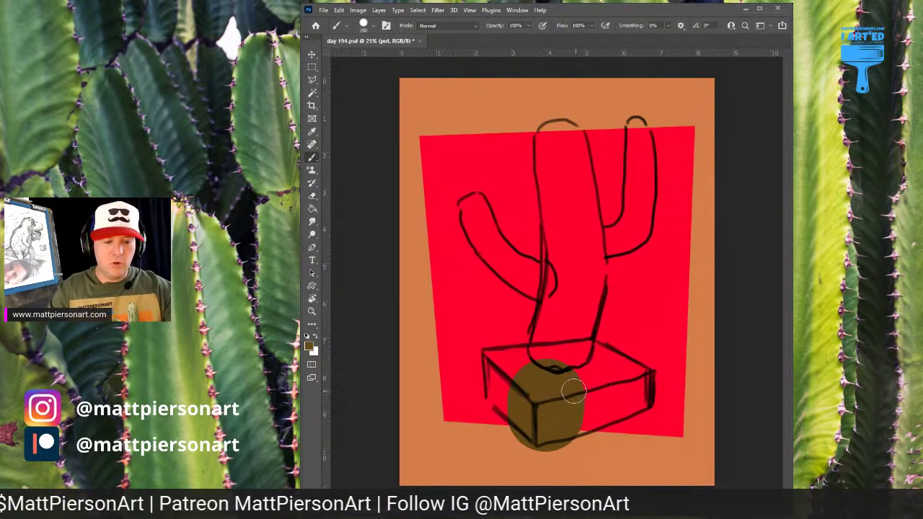
pyautogui.press(']')
pyautogui.moveTo(578, 379)
pyautogui.mouseDown()
pyautogui.moveTo(577, 419)
pyautogui.moveTo(560, 427)
pyautogui.moveTo(636, 394)
pyautogui.moveTo(605, 400)
pyautogui.moveTo(636, 384)
pyautogui.moveTo(592, 352)
pyautogui.moveTo(638, 375)
pyautogui.moveTo(576, 389)
pyautogui.moveTo(560, 364)
pyautogui.moveTo(575, 375)
pyautogui.moveTo(576, 359)
pyautogui.moveTo(495, 363)
pyautogui.moveTo(581, 349)
pyautogui.moveTo(511, 385)
pyautogui.moveTo(494, 360)
pyautogui.moveTo(496, 387)
pyautogui.moveTo(528, 422)
pyautogui.moveTo(514, 414)
pyautogui.moveTo(523, 412)
pyautogui.moveTo(513, 424)
pyautogui.moveTo(597, 406)
pyautogui.moveTo(559, 431)
pyautogui.moveTo(591, 435)
pyautogui.moveTo(554, 416)
pyautogui.moveTo(564, 427)
pyautogui.moveTo(520, 437)
pyautogui.moveTo(602, 425)
pyautogui.moveTo(531, 439)
pyautogui.moveTo(583, 452)
pyautogui.mouseUp()
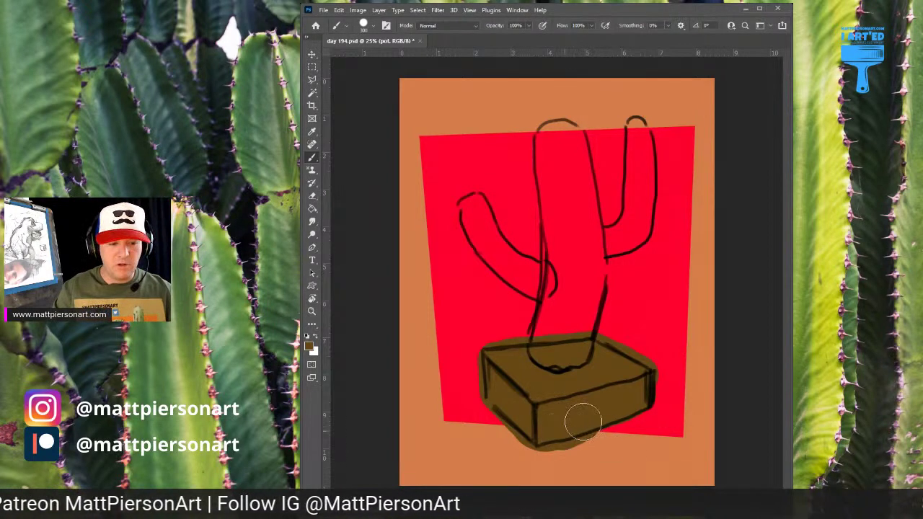
# Erase the brown paint spilling outside the planter's outline with straight cuts along its outer edges.
pyautogui.press('e')
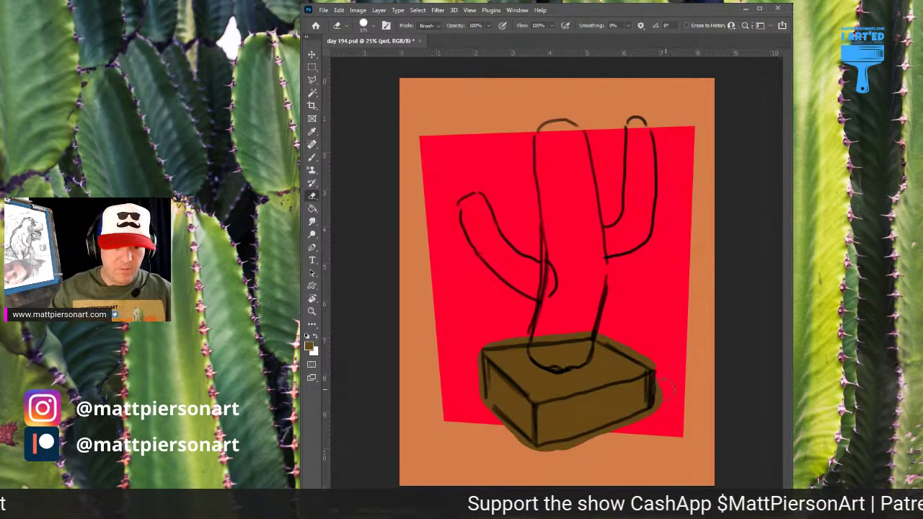
pyautogui.moveTo(664, 389); pyautogui.dragTo(664, 412)
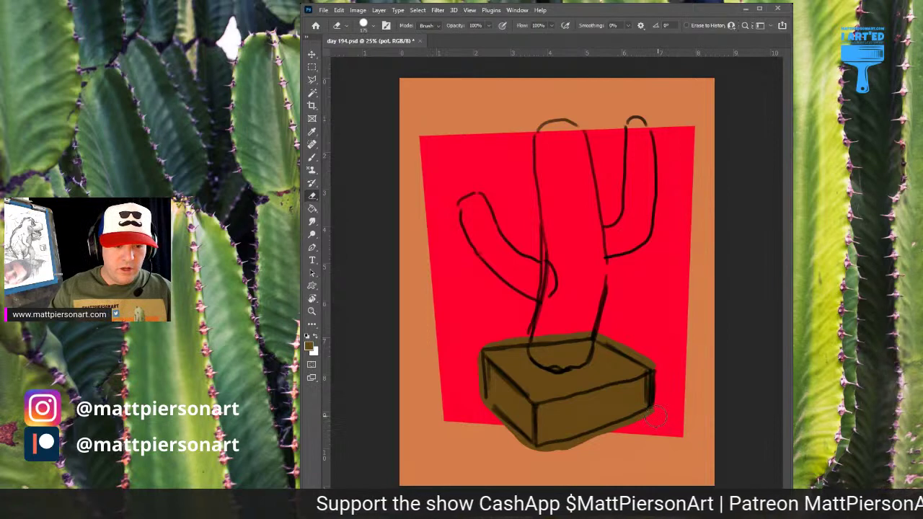
pyautogui.keyDown('shift'); pyautogui.click(541, 459); pyautogui.keyUp('shift')
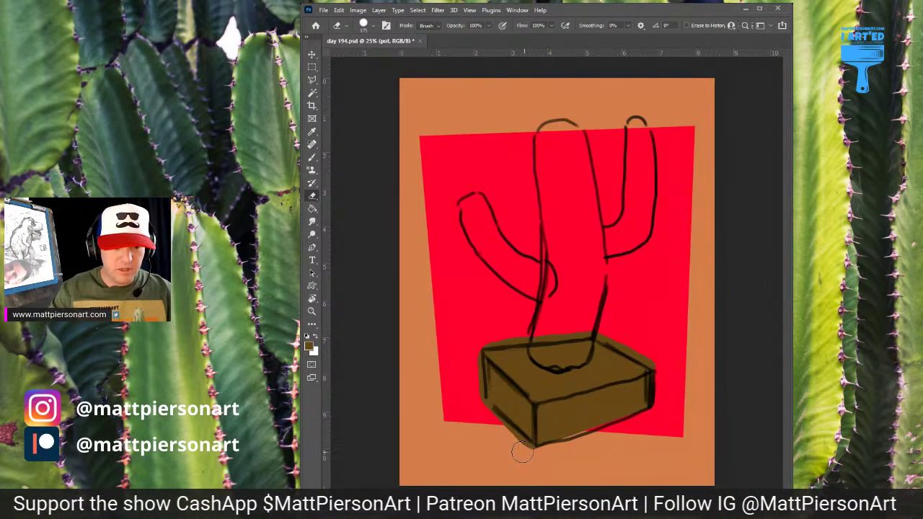
pyautogui.keyDown('shift'); pyautogui.click(470, 409); pyautogui.keyUp('shift')
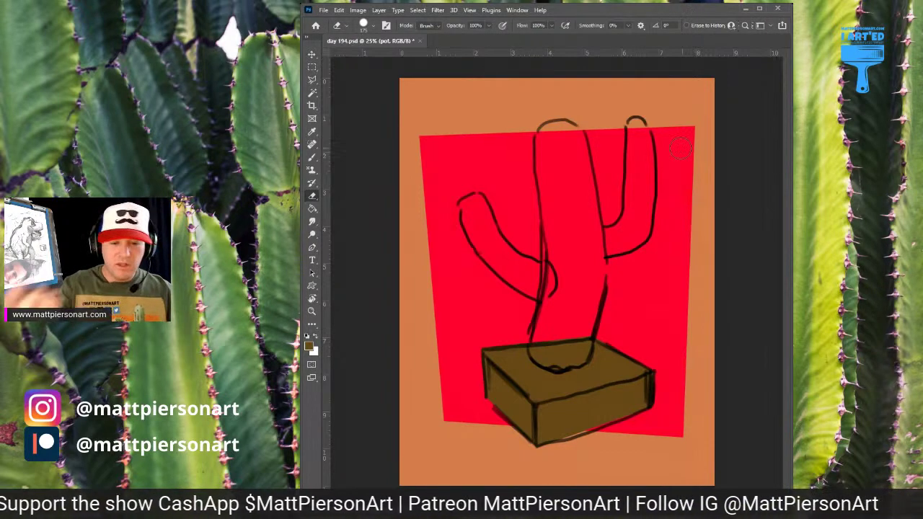
# On the samd layer, paint a lighter olive-tan sand color across the planter's top face.
pyautogui.hotkey('alt', ']')
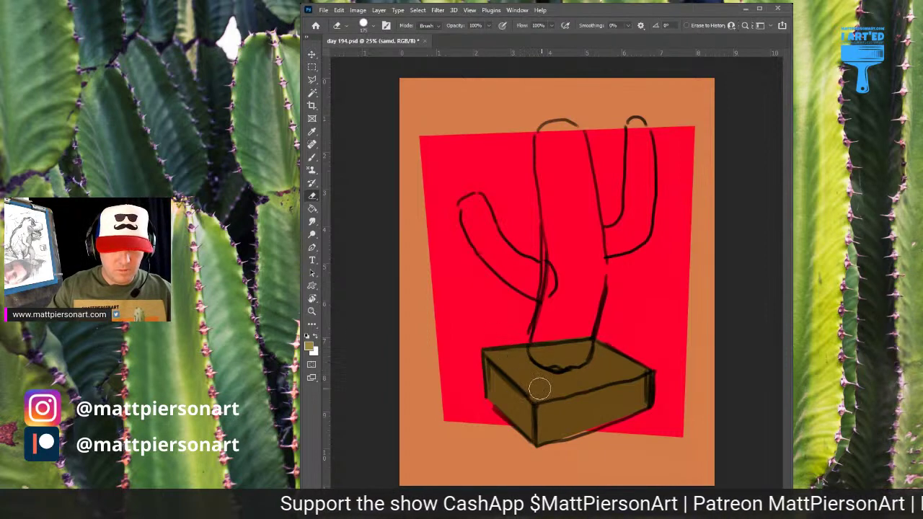
pyautogui.press('b')
pyautogui.moveTo(505, 354)
pyautogui.mouseDown()
pyautogui.moveTo(544, 385)
pyautogui.moveTo(622, 373)
pyautogui.moveTo(568, 390)
pyautogui.moveTo(583, 384)
pyautogui.moveTo(539, 364)
pyautogui.moveTo(563, 353)
pyautogui.moveTo(494, 363)
pyautogui.moveTo(561, 387)
pyautogui.moveTo(620, 381)
pyautogui.moveTo(631, 366)
pyautogui.moveTo(601, 350)
pyautogui.moveTo(585, 355)
pyautogui.moveTo(595, 337)
pyautogui.moveTo(618, 347)
pyautogui.mouseUp()
# Trim the sand with straight eraser cuts to fit inside the planter's rim, and erase the stray bits around it.
pyautogui.press('e')
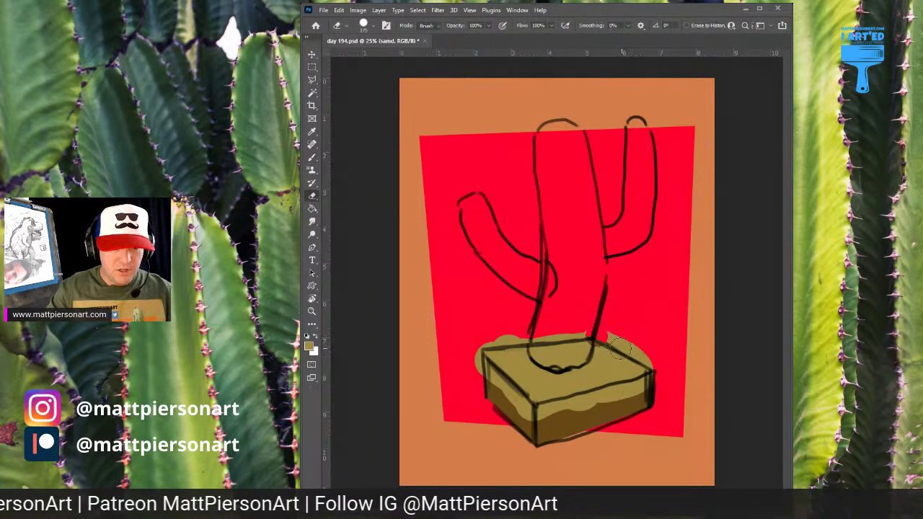
pyautogui.keyDown('shift'); pyautogui.click(647, 362); pyautogui.keyUp('shift')
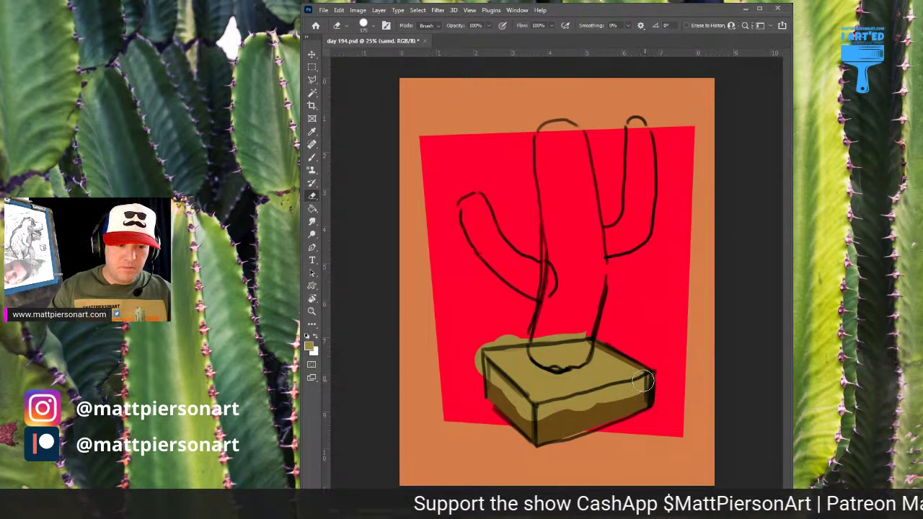
pyautogui.keyDown('shift'); pyautogui.click(532, 410); pyautogui.keyUp('shift')
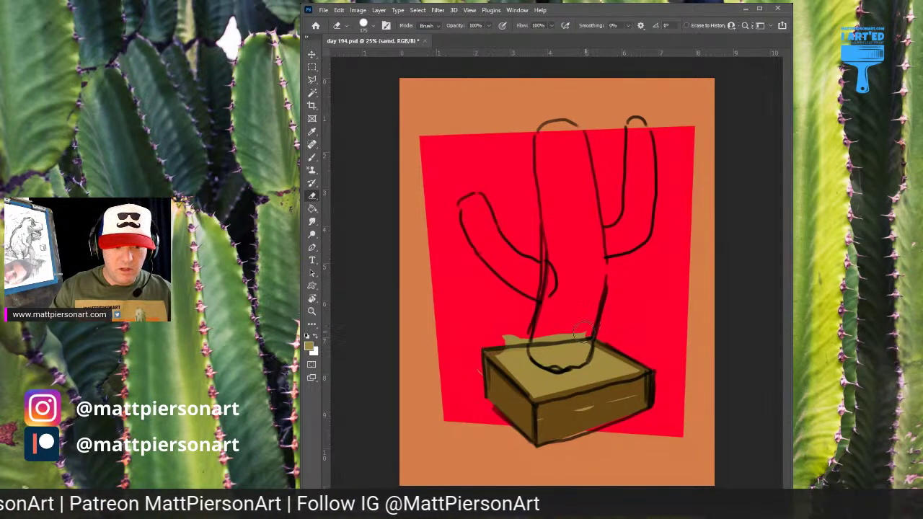
pyautogui.moveTo(584, 336); pyautogui.dragTo(568, 332)
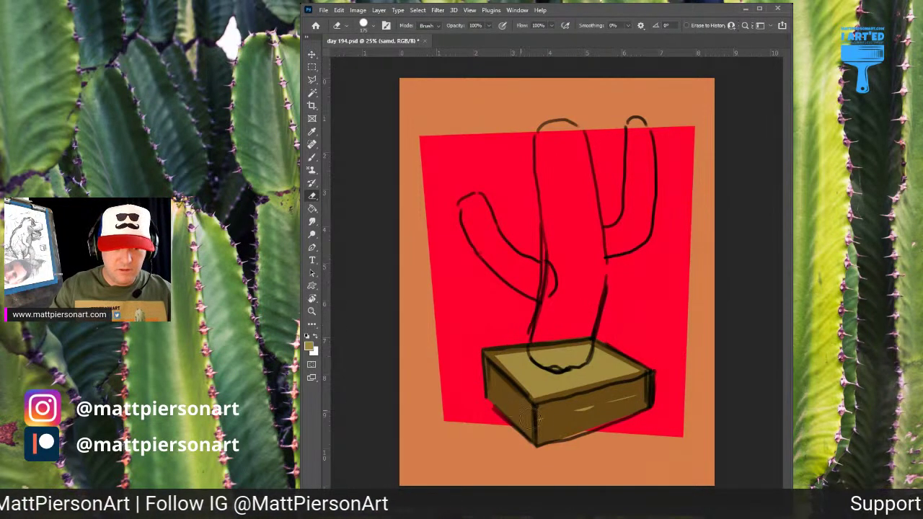
pyautogui.keyDown('alt'); pyautogui.rightClick(669, 364); pyautogui.keyUp('alt')
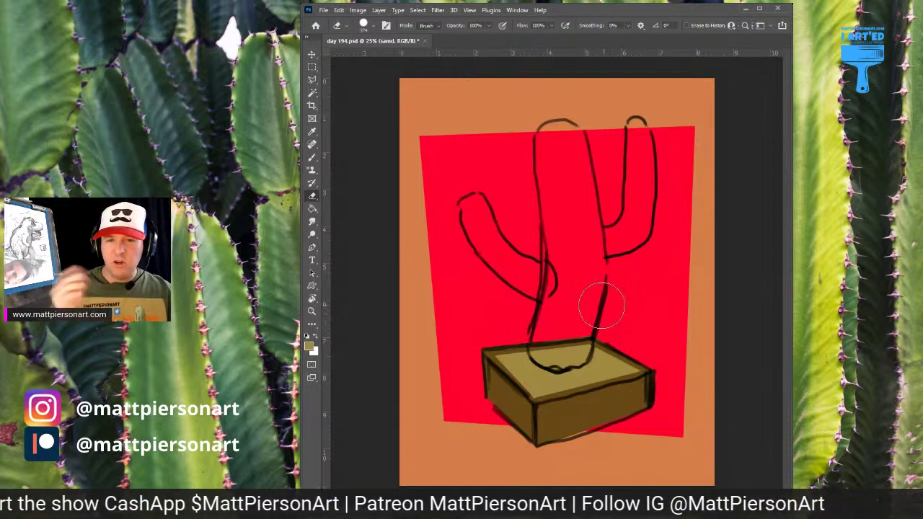
# On the cactus layer, fill the cactus's main trunk with light green using a 300 px brush.
pyautogui.hotkey('alt', ']')
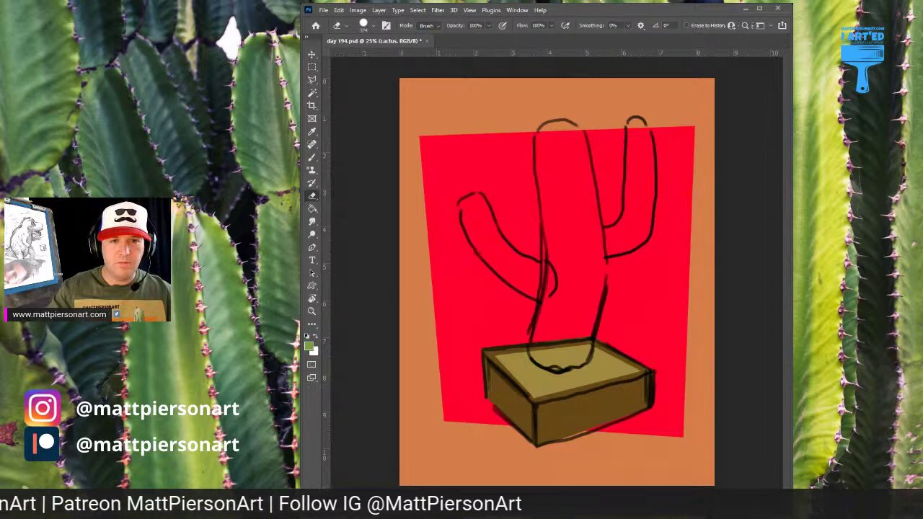
pyautogui.press('b')
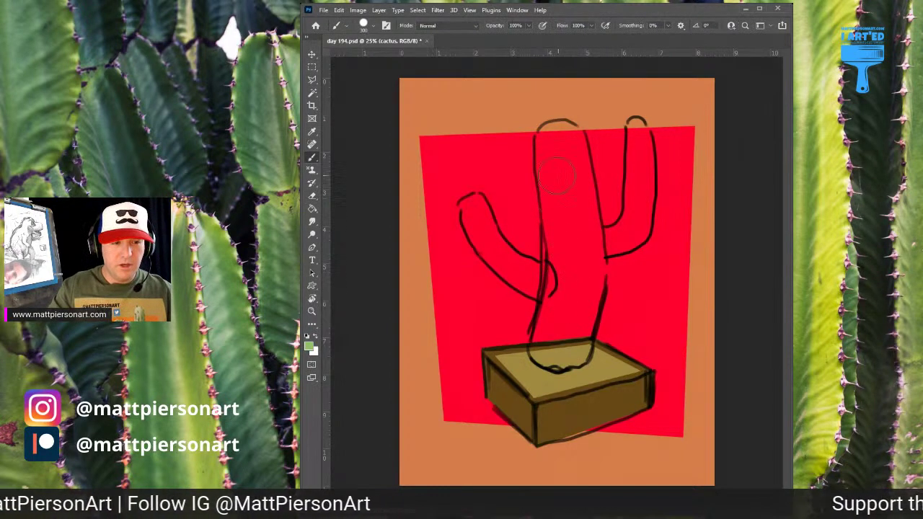
pyautogui.moveTo(556, 175)
pyautogui.mouseDown()
pyautogui.moveTo(564, 264)
pyautogui.moveTo(550, 142)
pyautogui.moveTo(562, 140)
pyautogui.moveTo(590, 270)
pyautogui.moveTo(567, 355)
pyautogui.moveTo(574, 346)
pyautogui.moveTo(554, 349)
pyautogui.moveTo(561, 245)
pyautogui.moveTo(548, 349)
pyautogui.moveTo(560, 339)
pyautogui.mouseUp()
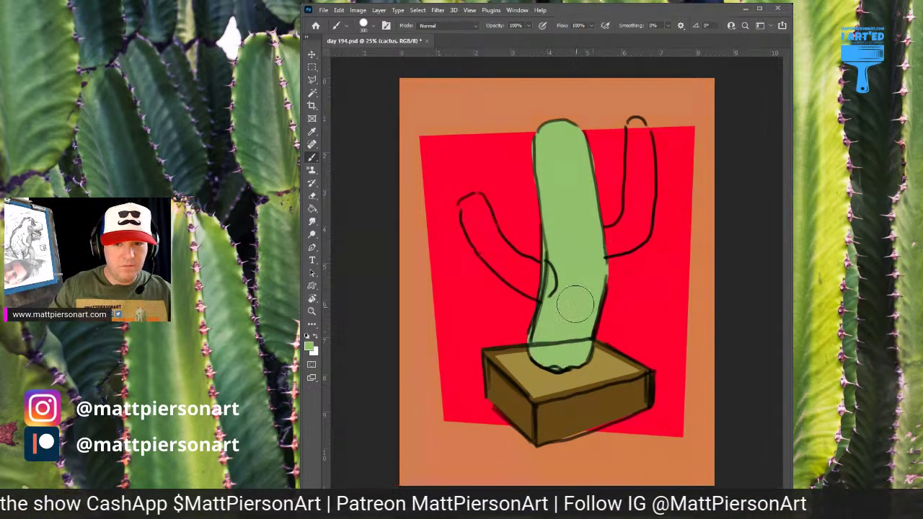
# Paint the cactus's two arms light green with a smaller brush and round out the trunk's base over the sand.
pyautogui.moveTo(578, 293); pyautogui.dragTo(569, 292)
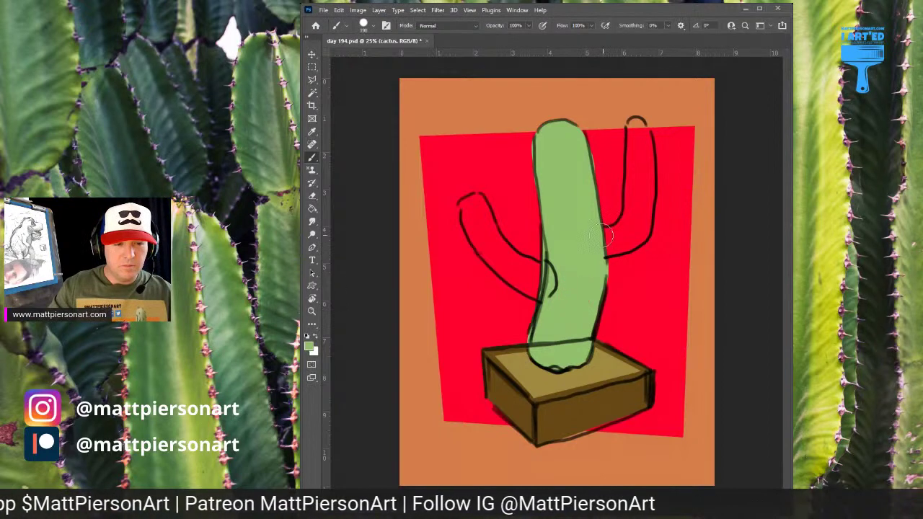
pyautogui.moveTo(601, 232)
pyautogui.mouseDown()
pyautogui.moveTo(620, 233)
pyautogui.moveTo(631, 217)
pyautogui.moveTo(634, 129)
pyautogui.moveTo(636, 230)
pyautogui.moveTo(594, 249)
pyautogui.moveTo(629, 236)
pyautogui.mouseUp()
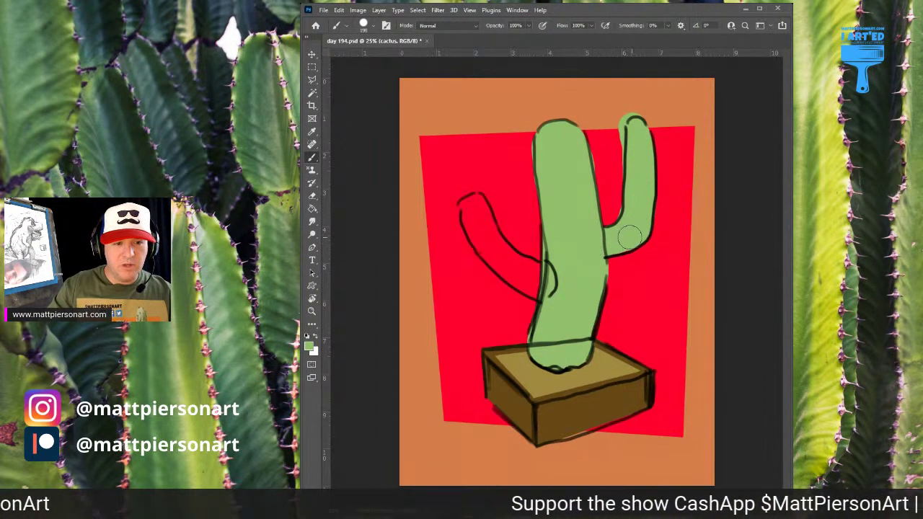
pyautogui.moveTo(471, 207)
pyautogui.mouseDown()
pyautogui.moveTo(509, 268)
pyautogui.moveTo(532, 290)
pyautogui.moveTo(548, 283)
pyautogui.moveTo(500, 248)
pyautogui.moveTo(475, 199)
pyautogui.moveTo(473, 215)
pyautogui.mouseUp()
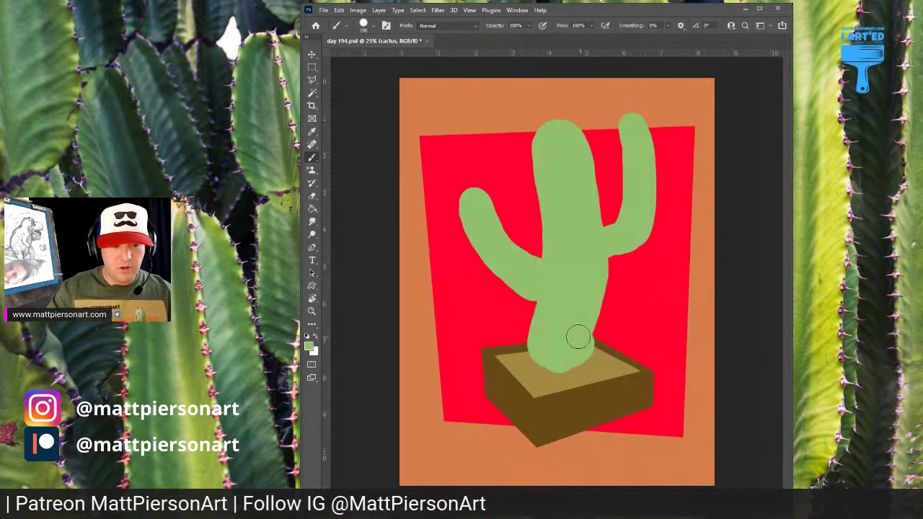
pyautogui.keyDown('alt'); pyautogui.rightClick(556, 360); pyautogui.keyUp('alt')
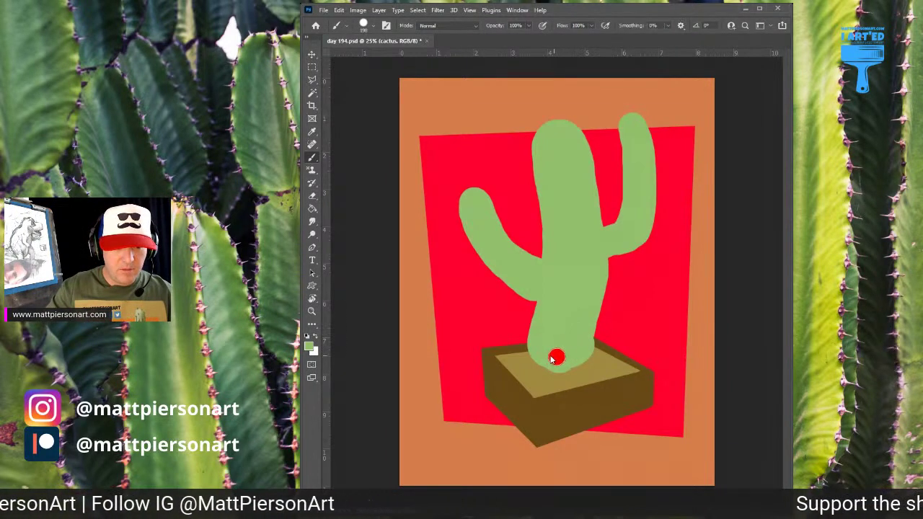
pyautogui.moveTo(563, 365); pyautogui.dragTo(579, 357)
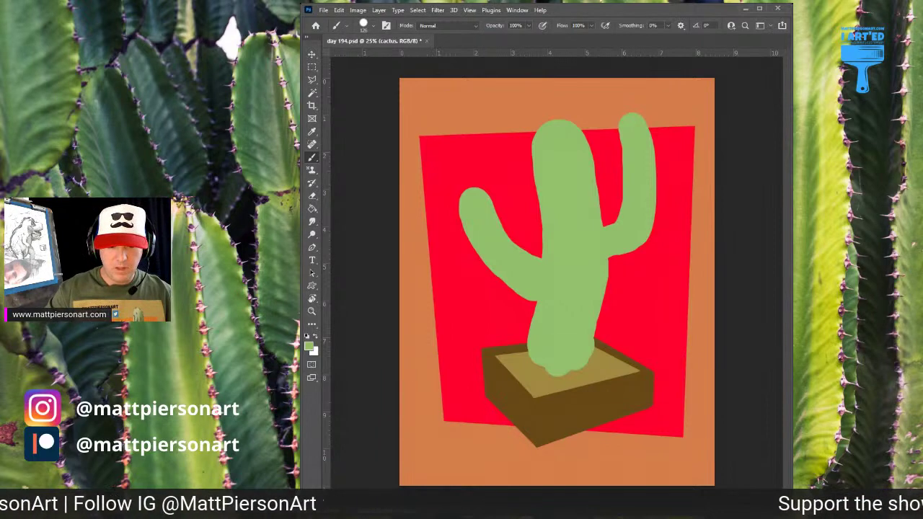
# On the background shape layer, paint a bright yellow curved area across the lower part of the red panel.
pyautogui.hotkey('alt', '[')
pyautogui.hotkey('alt', '[')
pyautogui.hotkey('alt', ']')
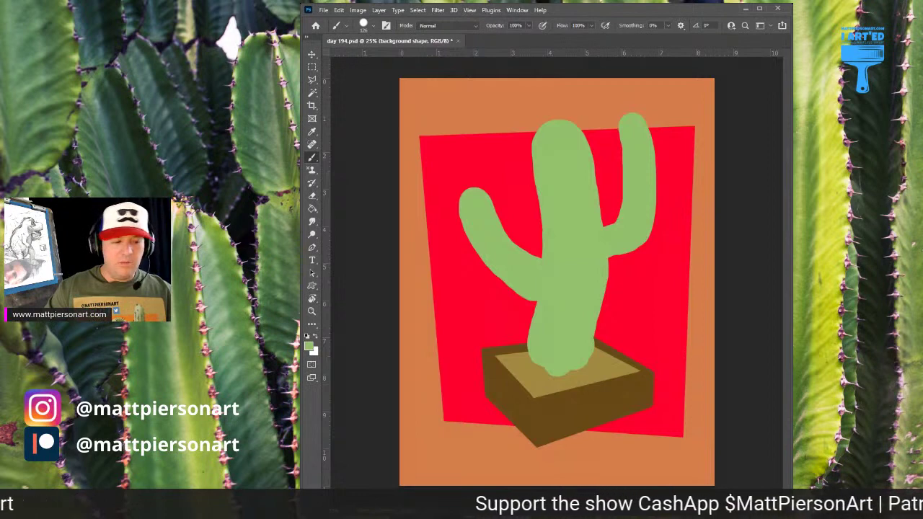
pyautogui.scroll(-2, 670, 282)
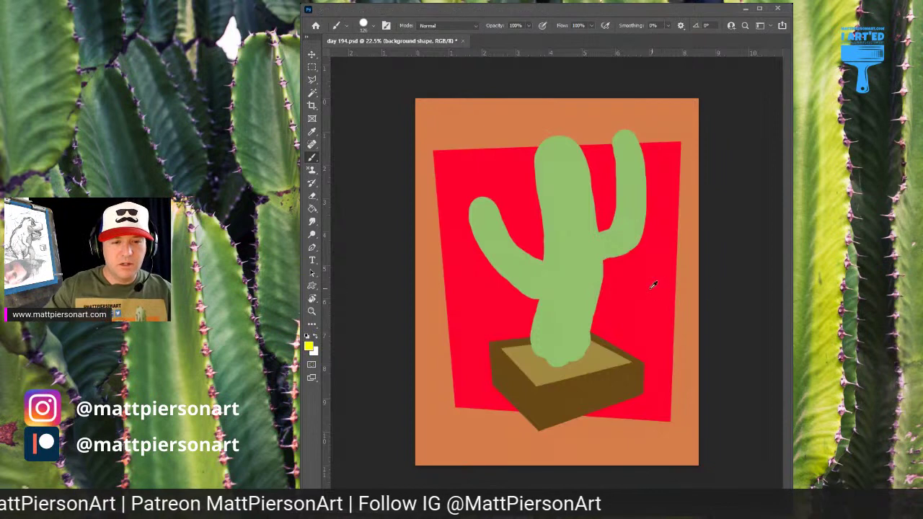
pyautogui.keyDown('alt'); pyautogui.moveTo(605, 303); pyautogui.dragTo(664, 296); pyautogui.keyUp('alt')
pyautogui.moveTo(518, 433); pyautogui.dragTo(649, 360)
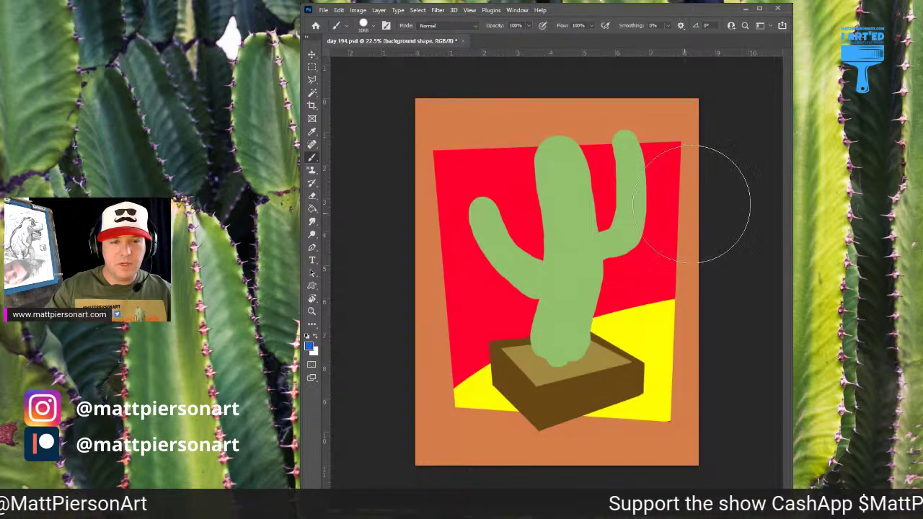
pyautogui.keyDown('alt'); pyautogui.moveTo(555, 325); pyautogui.dragTo(540, 327); pyautogui.keyUp('alt')
pyautogui.moveTo(418, 301); pyautogui.dragTo(473, 383)
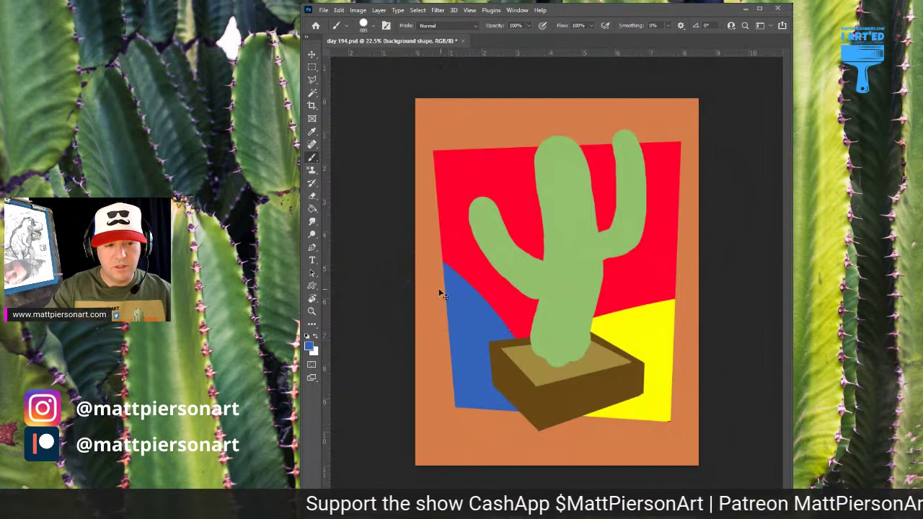
pyautogui.press('z')
pyautogui.hotkey('ctrl', 'z')
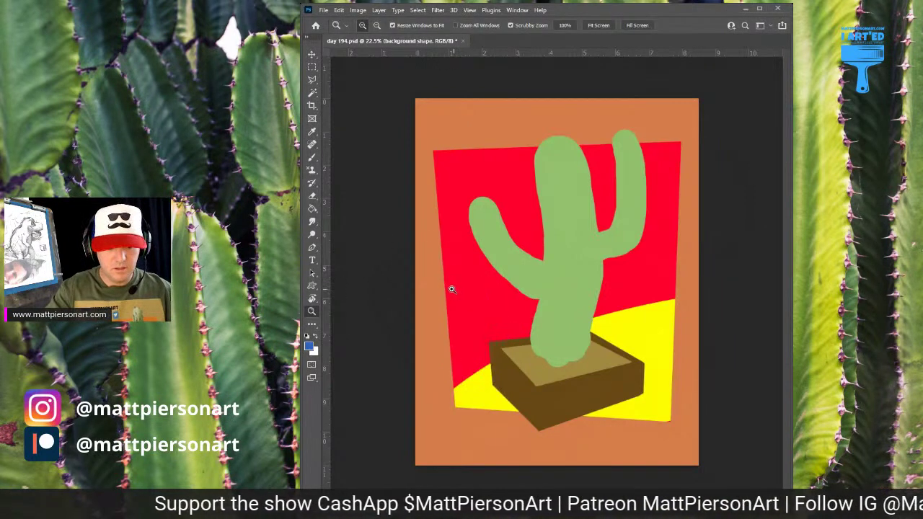
pyautogui.press('b')
pyautogui.moveTo(422, 303); pyautogui.dragTo(476, 386)
pyautogui.hotkey('ctrl', 'z')
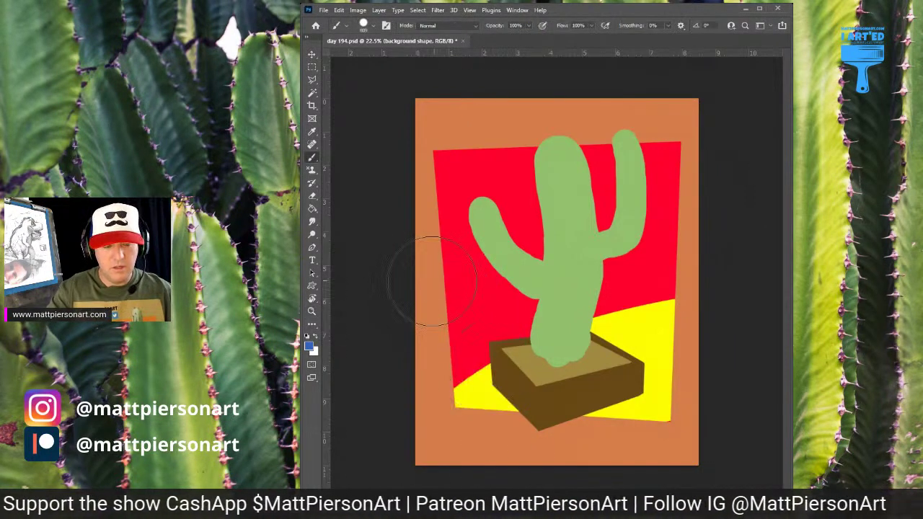
pyautogui.keyDown('alt'); pyautogui.rightClick(479, 330); pyautogui.keyUp('alt')
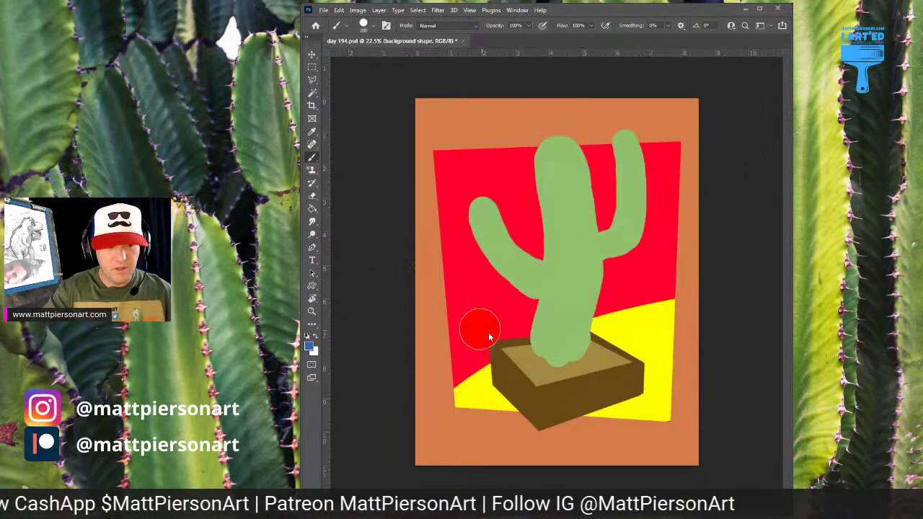
pyautogui.moveTo(424, 267); pyautogui.dragTo(515, 477)
pyautogui.hotkey('ctrl', 'z')
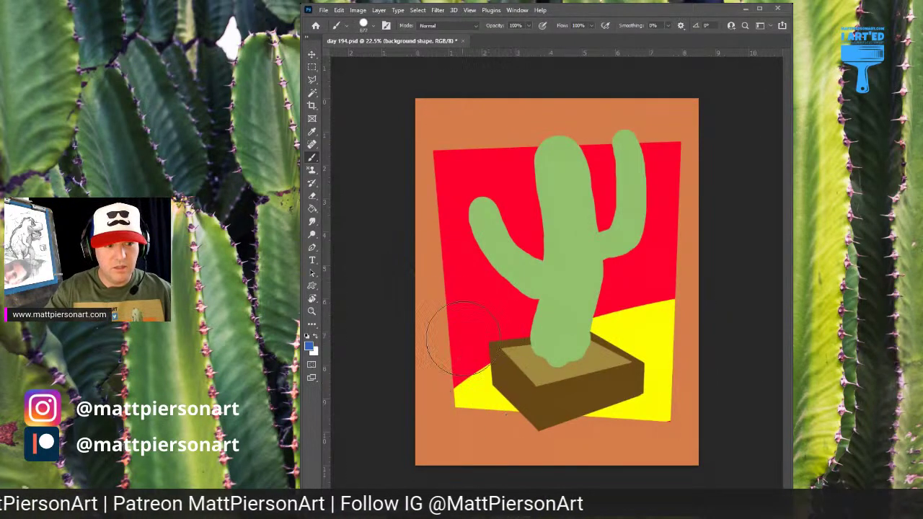
pyautogui.moveTo(429, 252); pyautogui.dragTo(498, 404)
pyautogui.hotkey('ctrl', 'z')
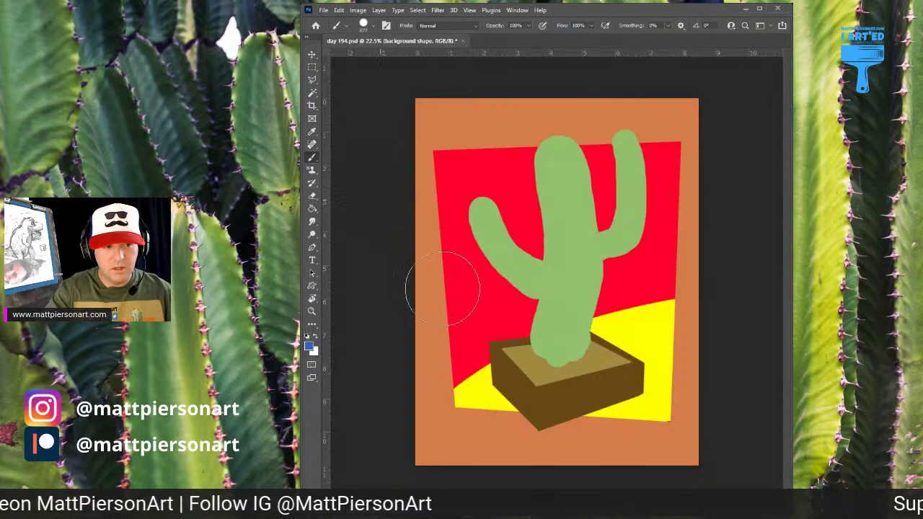
pyautogui.moveTo(440, 259); pyautogui.dragTo(502, 389)
pyautogui.hotkey('ctrl', 'z')
# Paint a large translucent blue curved area down the left side of the red panel with a bigger brush.
pyautogui.moveTo(426, 293)
pyautogui.mouseDown()
pyautogui.moveTo(458, 325)
pyautogui.moveTo(475, 319)
pyautogui.mouseUp()
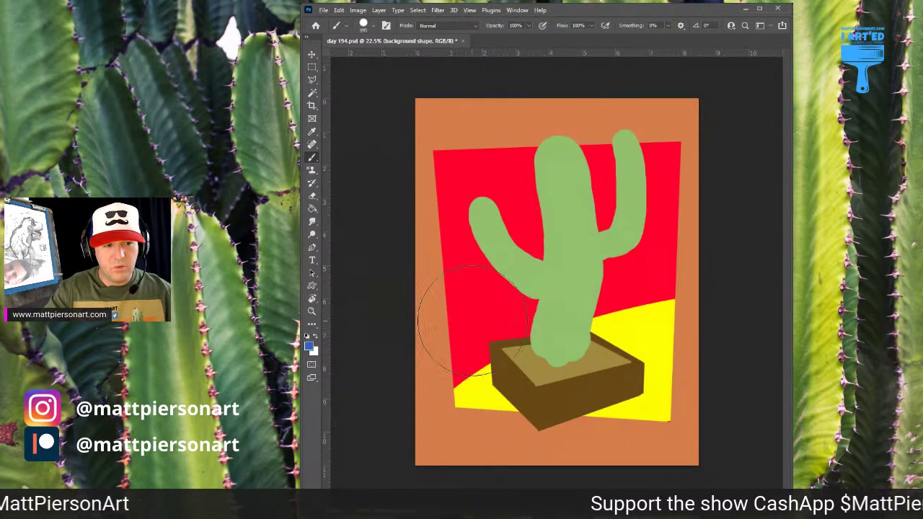
pyautogui.moveTo(381, 237); pyautogui.dragTo(479, 433)
pyautogui.hotkey('ctrl', 'z')
pyautogui.moveTo(433, 216)
pyautogui.mouseDown()
pyautogui.moveTo(428, 290)
pyautogui.moveTo(462, 404)
pyautogui.mouseUp()
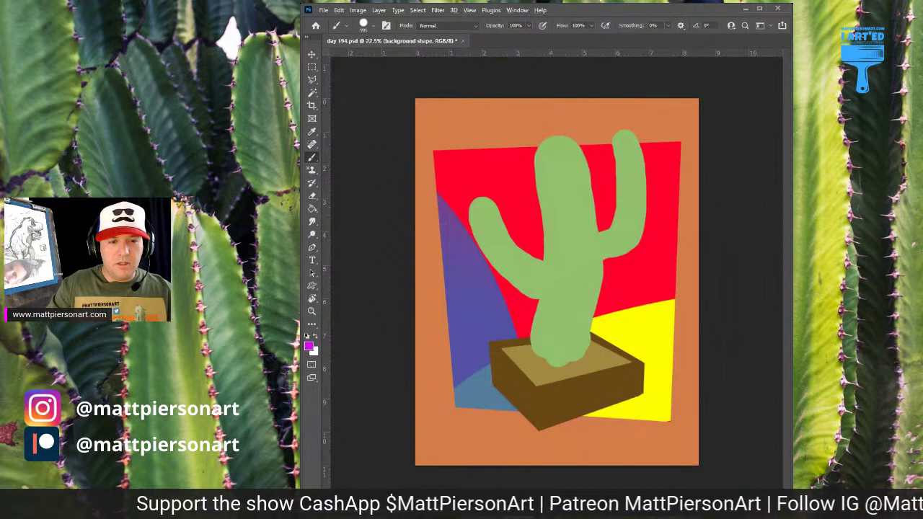
# Paint a magenta arc across the panel behind the lower cactus, and fill its upper right area with cyan.
pyautogui.click(630, 268)
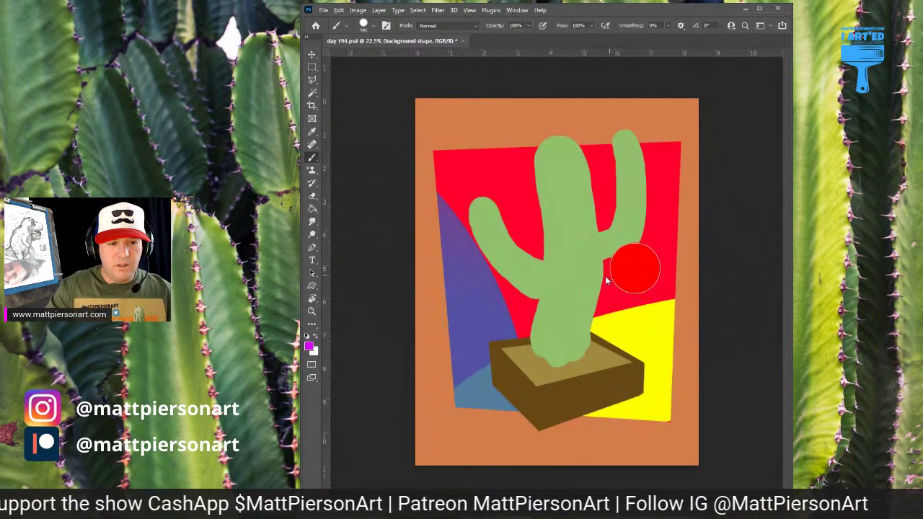
pyautogui.moveTo(650, 269)
pyautogui.mouseDown()
pyautogui.moveTo(628, 272)
pyautogui.moveTo(470, 369)
pyautogui.moveTo(412, 392)
pyautogui.mouseUp()
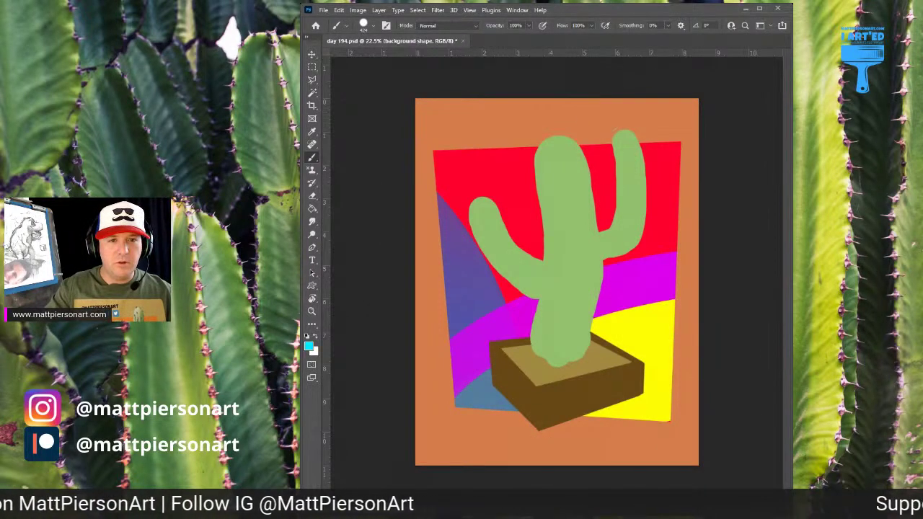
pyautogui.moveTo(523, 183)
pyautogui.mouseDown()
pyautogui.moveTo(536, 186)
pyautogui.moveTo(526, 115)
pyautogui.moveTo(714, 198)
pyautogui.mouseUp()
pyautogui.moveTo(593, 123); pyautogui.dragTo(674, 135)
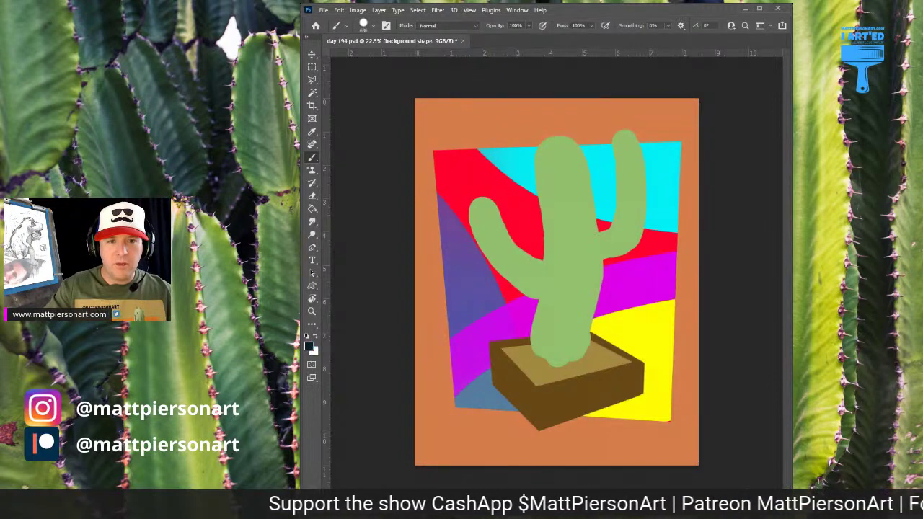
# Paint a near-black strip down the panel's right edge and a near-black curved area over its upper left corner.
pyautogui.moveTo(638, 382); pyautogui.dragTo(626, 383)
pyautogui.keyDown('shift'); pyautogui.click(679, 142); pyautogui.keyUp('shift')
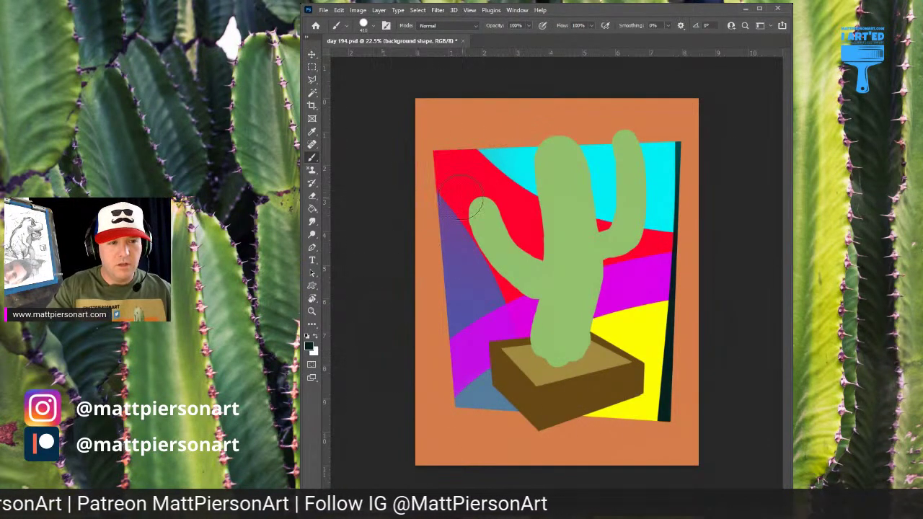
pyautogui.click(529, 144)
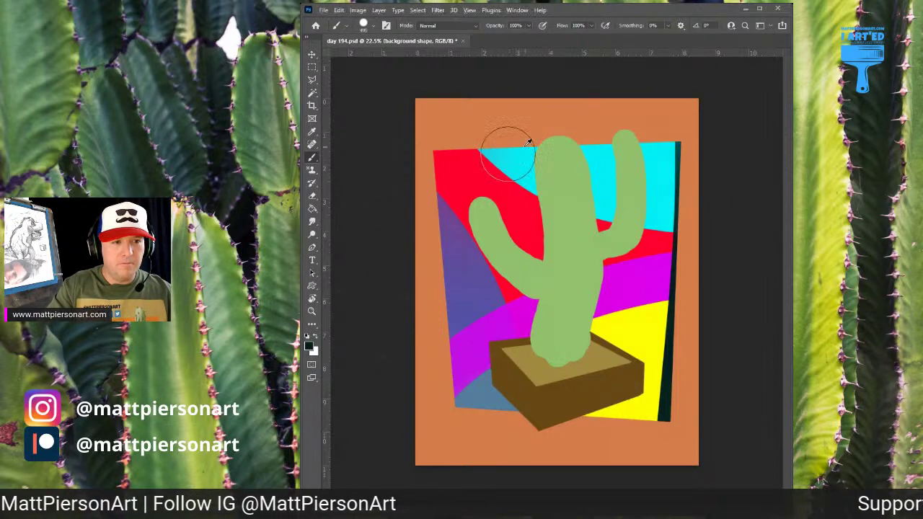
pyautogui.moveTo(589, 120); pyautogui.dragTo(419, 191)
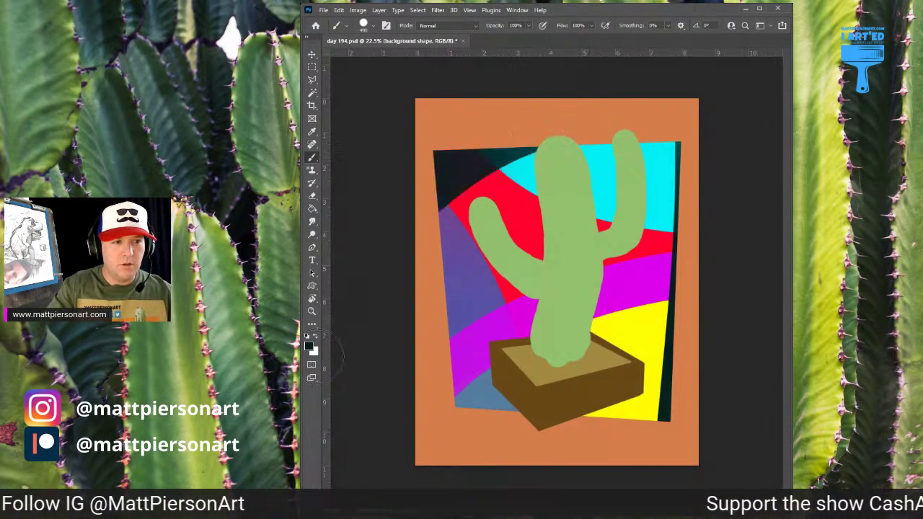
pyautogui.hotkey('ctrl', 'z')
pyautogui.moveTo(580, 124); pyautogui.dragTo(404, 209)
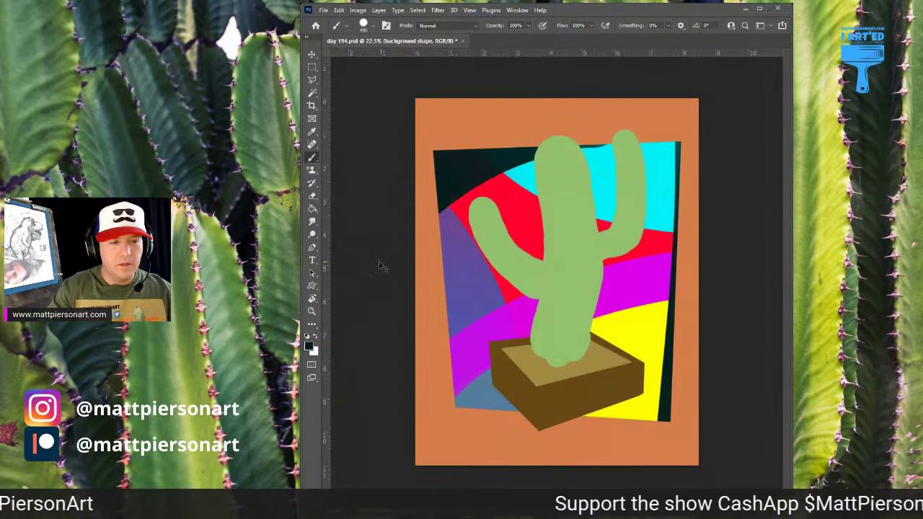
pyautogui.hotkey('ctrl', 'z')
pyautogui.moveTo(613, 111); pyautogui.dragTo(404, 209)
pyautogui.hotkey('ctrl', 'z')
pyautogui.moveTo(632, 115); pyautogui.dragTo(404, 194)
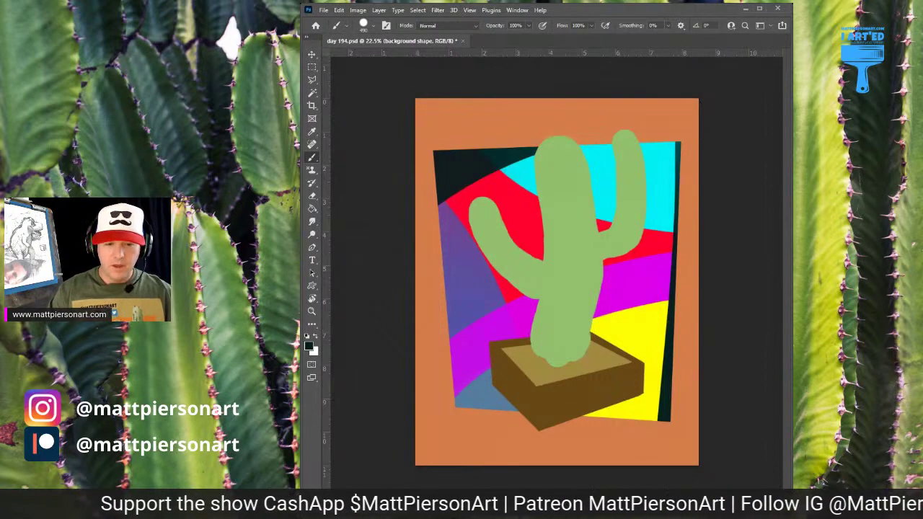
pyautogui.hotkey('alt', '[')
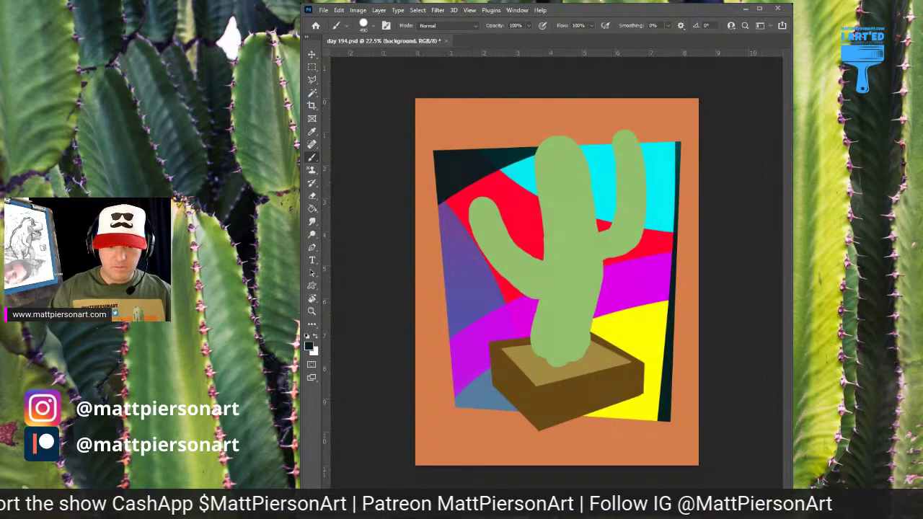
pyautogui.hotkey('alt', ']')
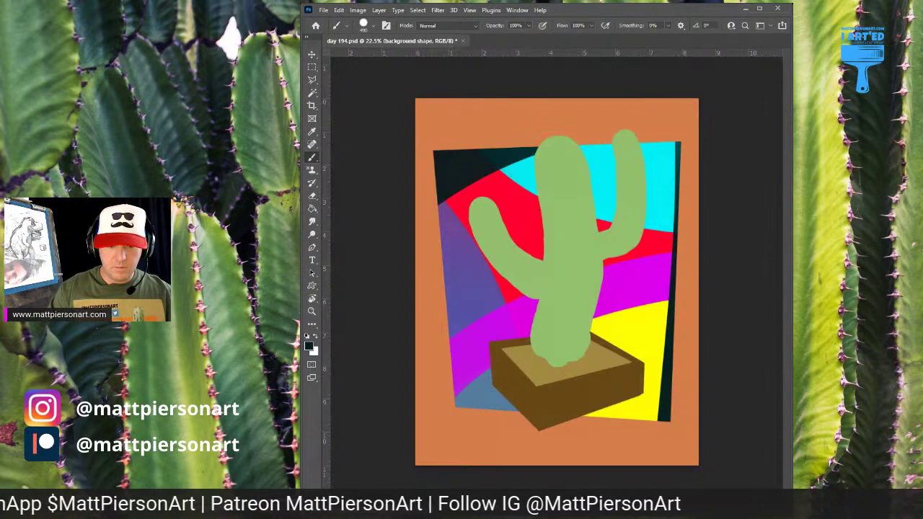
pyautogui.hotkey('alt', '[')
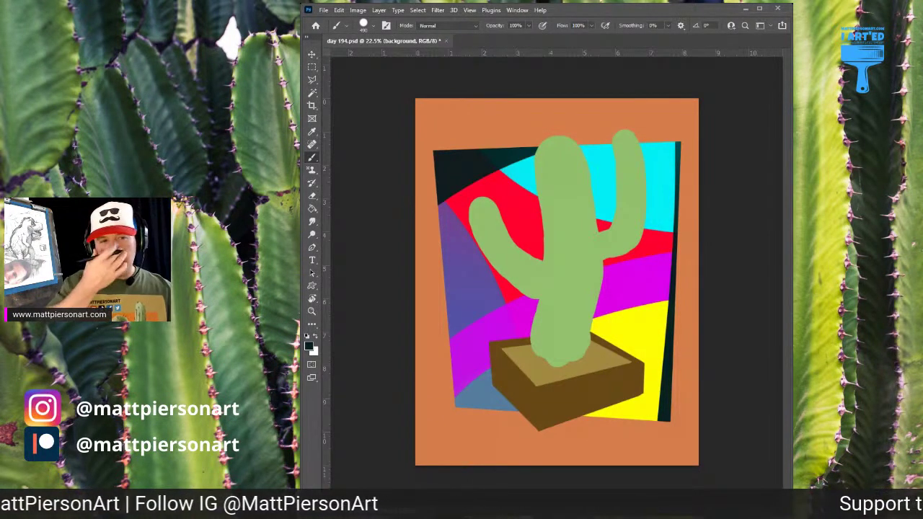
pyautogui.press('r')
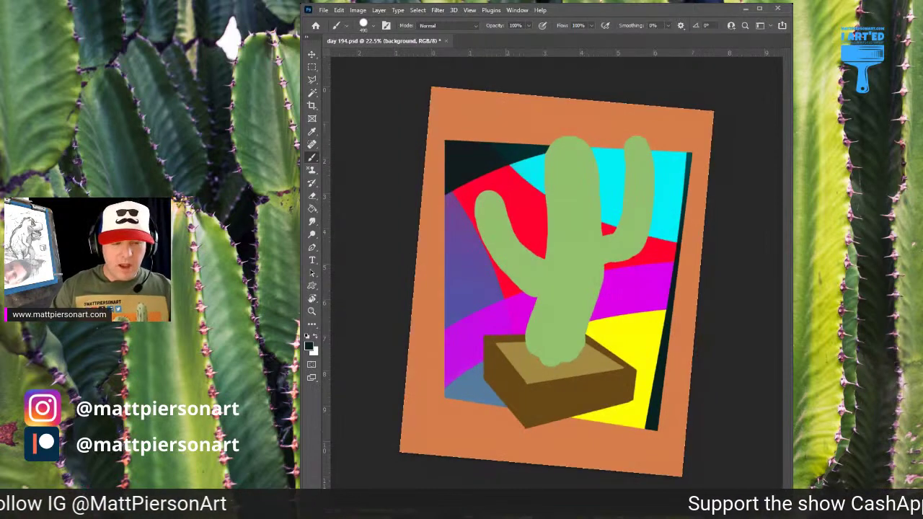
pyautogui.press('Escape')
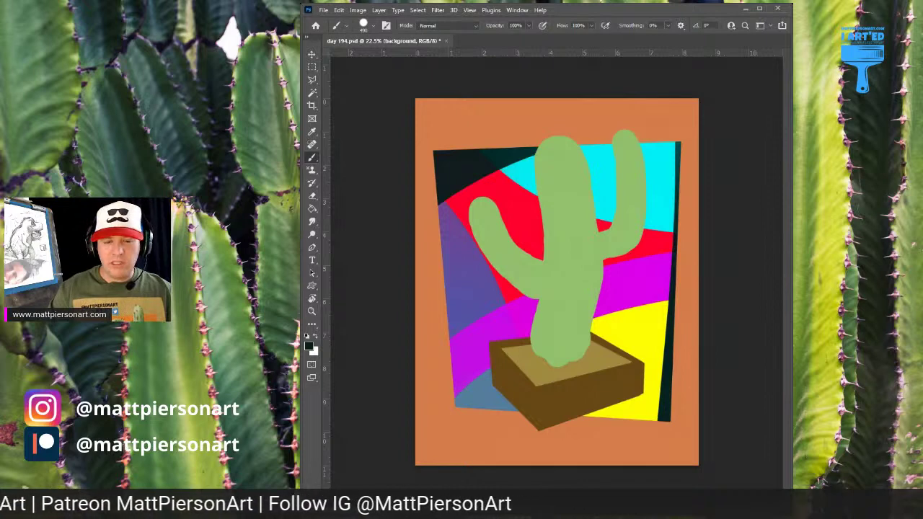
# On the pot layer, paint a light tan grainy texture across the planter's right front face with a textured brush.
pyautogui.hotkey('alt', ']')
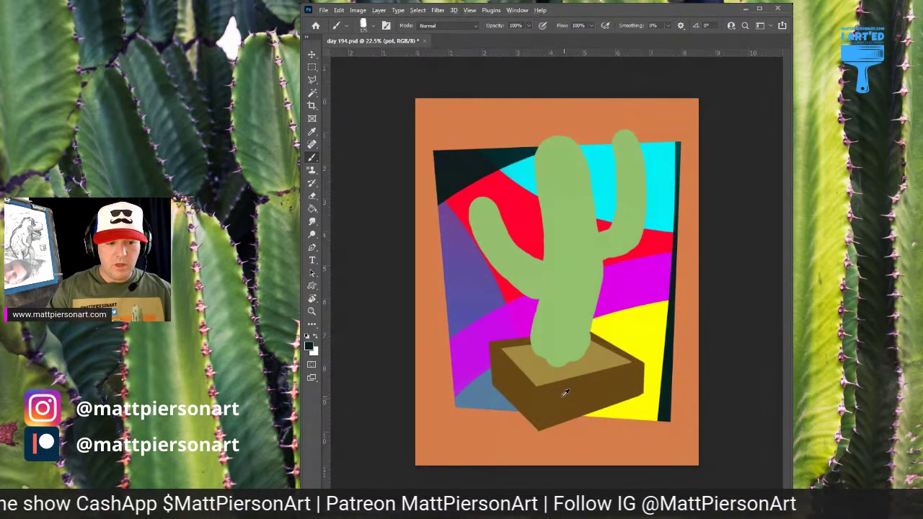
pyautogui.keyDown('alt'); pyautogui.click(562, 396); pyautogui.keyUp('alt')
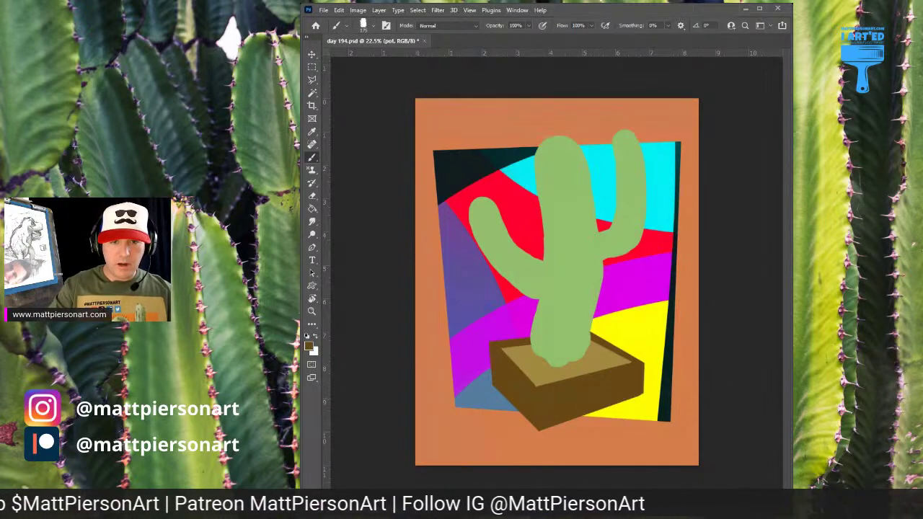
pyautogui.moveTo(541, 383)
pyautogui.mouseDown()
pyautogui.moveTo(543, 447)
pyautogui.moveTo(555, 407)
pyautogui.moveTo(566, 466)
pyautogui.mouseUp()
pyautogui.hotkey('ctrl', 'z')
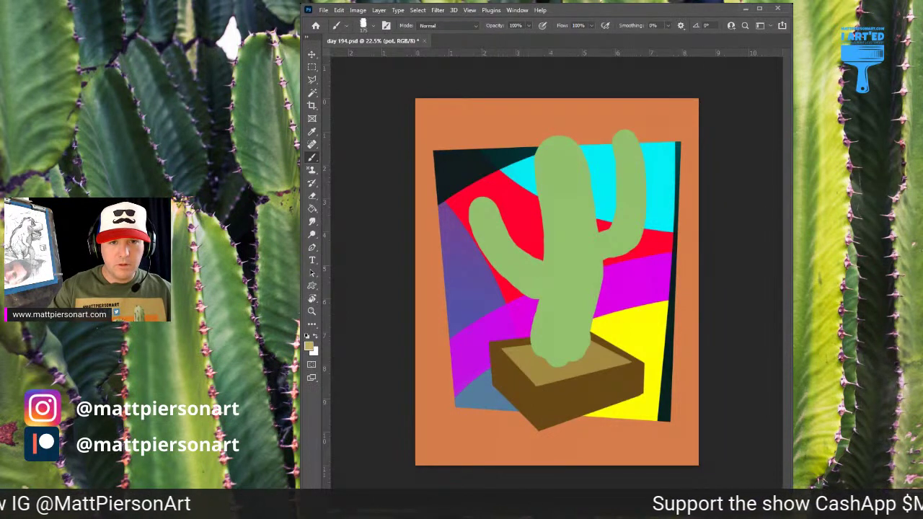
pyautogui.moveTo(543, 389)
pyautogui.mouseDown()
pyautogui.moveTo(553, 453)
pyautogui.moveTo(568, 371)
pyautogui.moveTo(584, 370)
pyautogui.moveTo(583, 435)
pyautogui.moveTo(591, 421)
pyautogui.moveTo(600, 435)
pyautogui.moveTo(616, 420)
pyautogui.moveTo(628, 362)
pyautogui.moveTo(641, 400)
pyautogui.mouseUp()
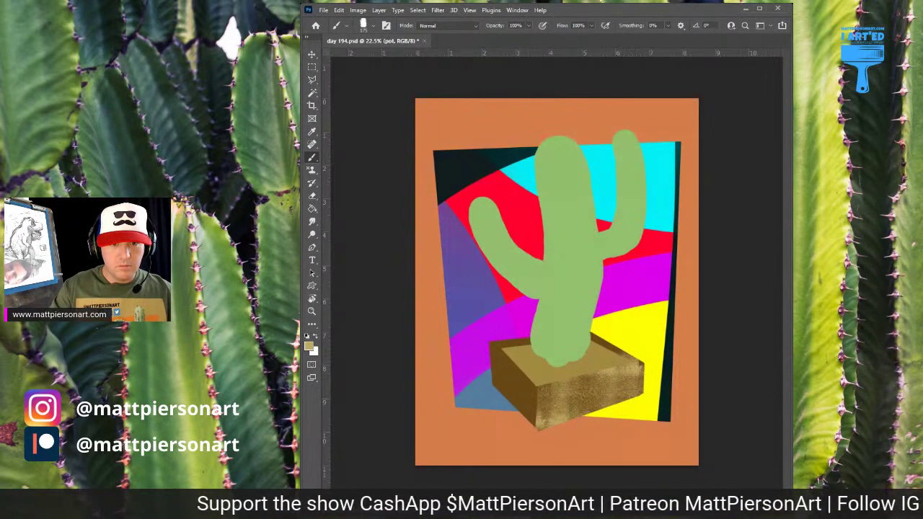
# Soften the tan grain on the planter's right front face with warmer brown textured strokes.
pyautogui.keyDown('alt'); pyautogui.click(570, 404); pyautogui.keyUp('alt')
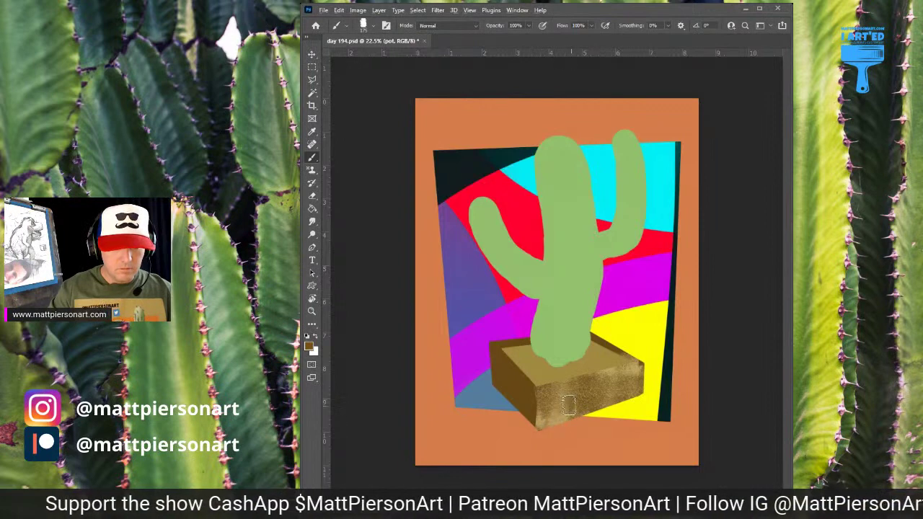
pyautogui.moveTo(551, 399)
pyautogui.mouseDown()
pyautogui.moveTo(548, 445)
pyautogui.moveTo(544, 381)
pyautogui.moveTo(545, 411)
pyautogui.moveTo(559, 393)
pyautogui.moveTo(568, 403)
pyautogui.moveTo(586, 368)
pyautogui.moveTo(599, 367)
pyautogui.moveTo(621, 423)
pyautogui.moveTo(638, 364)
pyautogui.mouseUp()
pyautogui.moveTo(545, 425)
pyautogui.mouseDown()
pyautogui.moveTo(539, 399)
pyautogui.moveTo(555, 380)
pyautogui.moveTo(554, 408)
pyautogui.moveTo(599, 370)
pyautogui.moveTo(619, 392)
pyautogui.moveTo(632, 362)
pyautogui.moveTo(641, 383)
pyautogui.mouseUp()
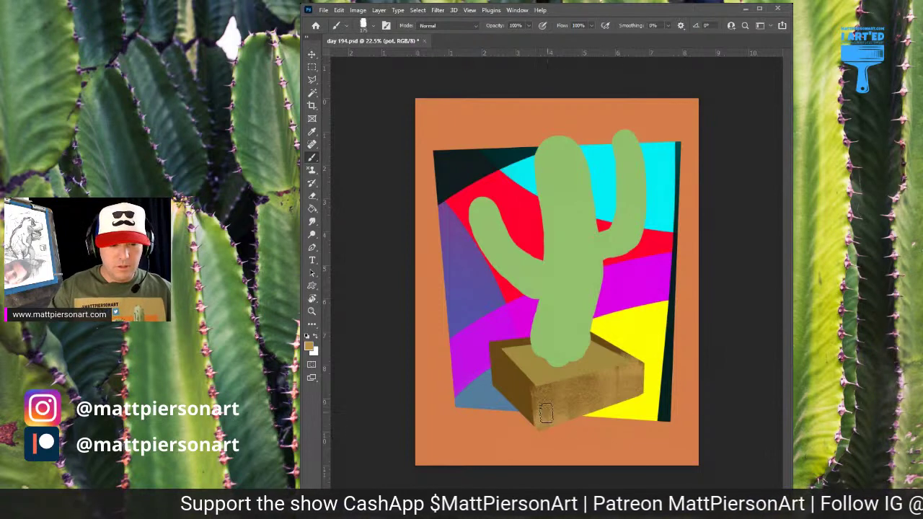
# Paint dark brown grainy shading over the planter's left front face, darkest along its lower edge and front corner.
pyautogui.keyDown('alt'); pyautogui.click(517, 385); pyautogui.keyUp('alt')
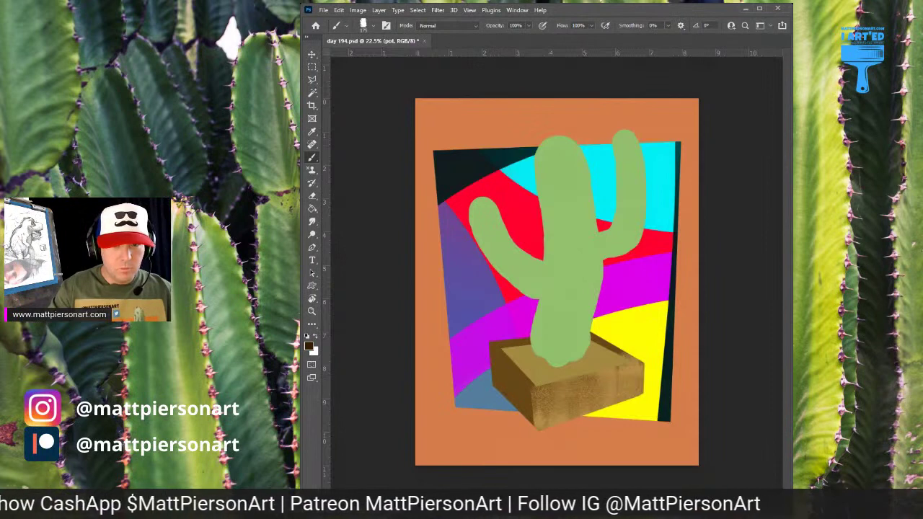
pyautogui.moveTo(487, 362)
pyautogui.mouseDown()
pyautogui.moveTo(491, 378)
pyautogui.moveTo(505, 363)
pyautogui.moveTo(523, 378)
pyautogui.moveTo(530, 453)
pyautogui.mouseUp()
pyautogui.moveTo(527, 378); pyautogui.dragTo(528, 437)
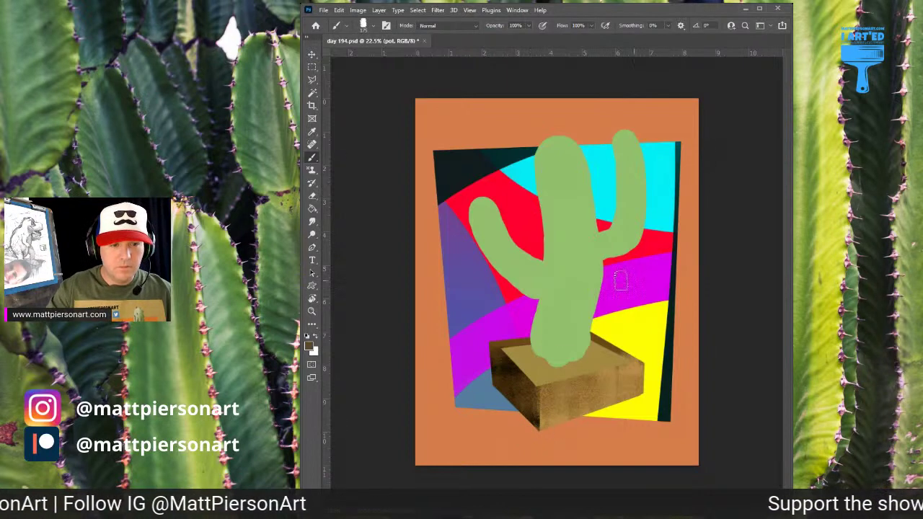
pyautogui.moveTo(491, 357)
pyautogui.mouseDown()
pyautogui.moveTo(505, 402)
pyautogui.moveTo(512, 382)
pyautogui.moveTo(516, 425)
pyautogui.moveTo(531, 404)
pyautogui.moveTo(524, 390)
pyautogui.moveTo(550, 420)
pyautogui.moveTo(546, 445)
pyautogui.mouseUp()
# Blend light tan and mid-brown textured strokes across the planter's right front face, keeping the highlight near the front corner.
pyautogui.keyDown('alt'); pyautogui.click(533, 417); pyautogui.keyUp('alt')
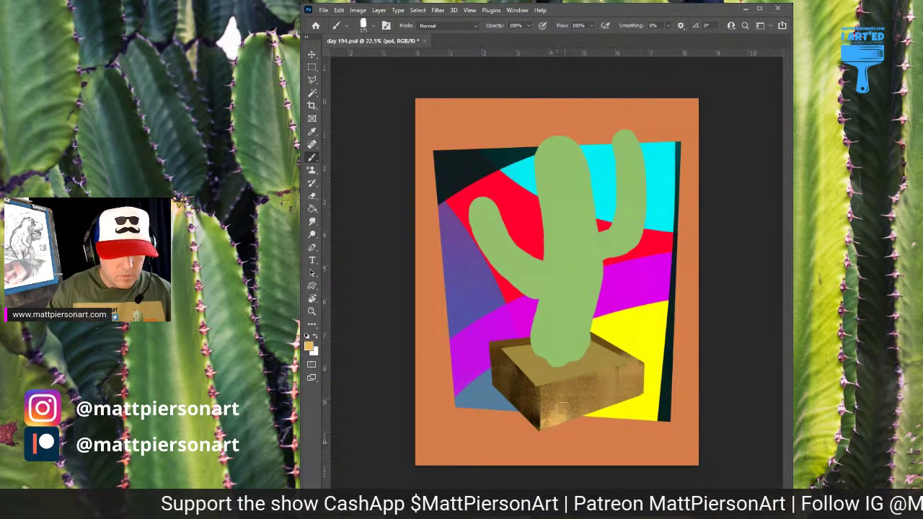
pyautogui.moveTo(562, 410)
pyautogui.mouseDown()
pyautogui.moveTo(583, 435)
pyautogui.moveTo(594, 382)
pyautogui.moveTo(601, 420)
pyautogui.moveTo(611, 387)
pyautogui.moveTo(621, 395)
pyautogui.moveTo(629, 380)
pyautogui.moveTo(635, 420)
pyautogui.mouseUp()
pyautogui.hotkey('ctrl', 'z')
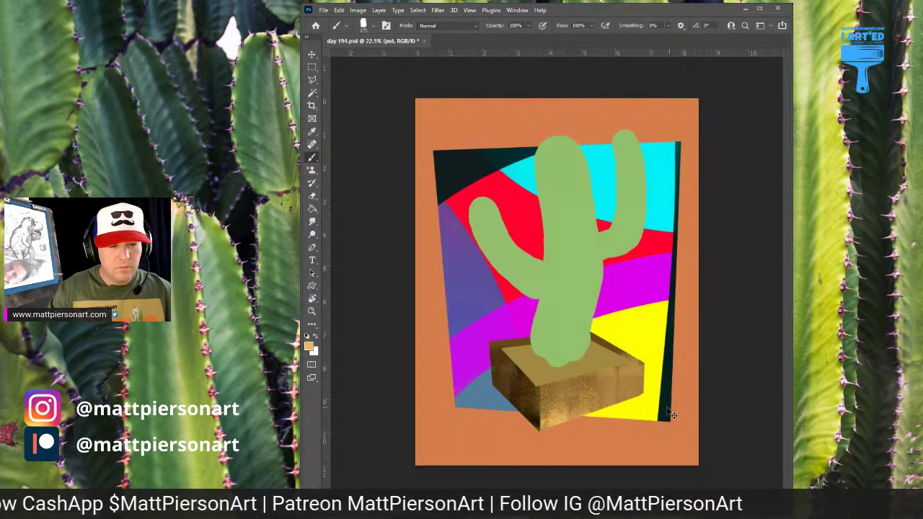
pyautogui.keyDown('alt'); pyautogui.click(599, 392); pyautogui.keyUp('alt')
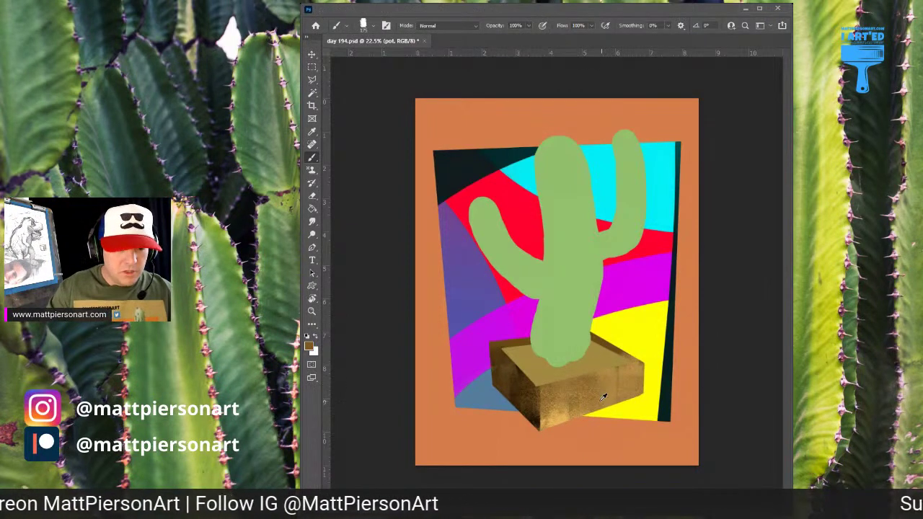
pyautogui.moveTo(594, 393)
pyautogui.mouseDown()
pyautogui.moveTo(631, 381)
pyautogui.moveTo(627, 394)
pyautogui.moveTo(639, 379)
pyautogui.moveTo(614, 386)
pyautogui.moveTo(638, 366)
pyautogui.mouseUp()
pyautogui.keyDown('alt'); pyautogui.click(564, 409); pyautogui.keyUp('alt')
pyautogui.moveTo(561, 416)
pyautogui.mouseDown()
pyautogui.moveTo(547, 387)
pyautogui.moveTo(561, 408)
pyautogui.moveTo(546, 409)
pyautogui.moveTo(546, 439)
pyautogui.moveTo(556, 405)
pyautogui.moveTo(564, 427)
pyautogui.moveTo(554, 390)
pyautogui.moveTo(567, 427)
pyautogui.mouseUp()
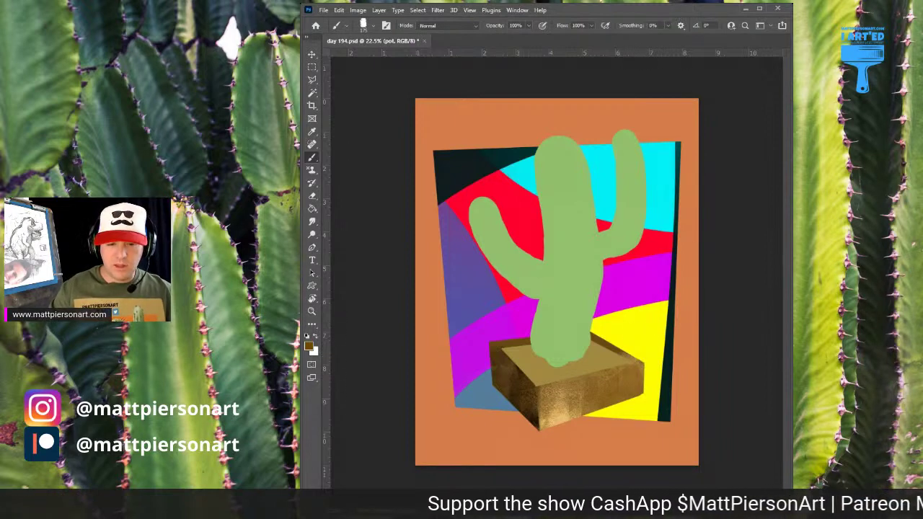
# Add a new layer and paint dark brown textured shading on the planter's inner back walls and upper right front face.
pyautogui.hotkey('ctrl', 'shift', 'alt', 'n')
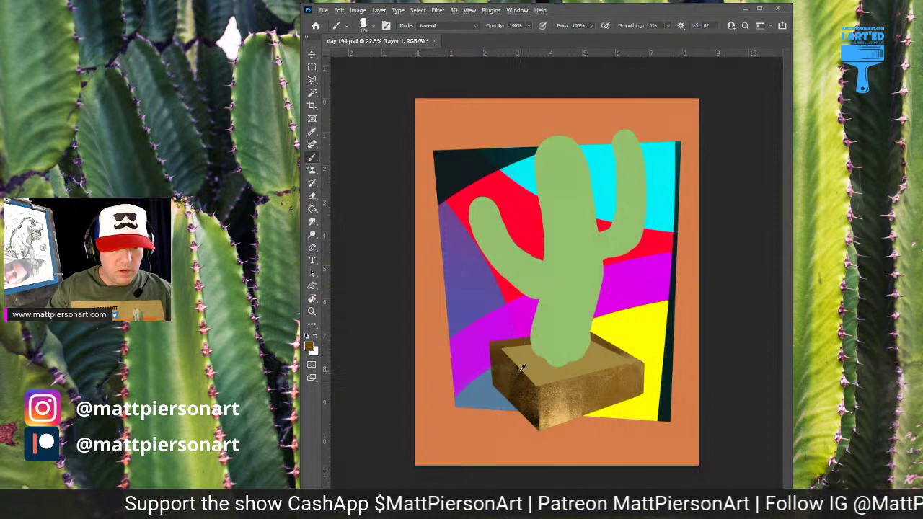
pyautogui.keyDown('alt'); pyautogui.click(534, 412); pyautogui.keyUp('alt')
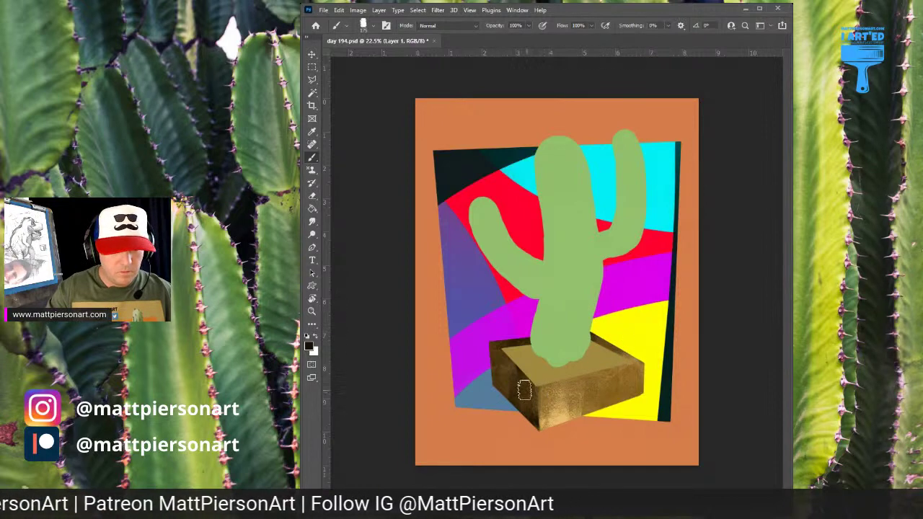
pyautogui.keyDown('alt'); pyautogui.click(516, 392); pyautogui.keyUp('alt')
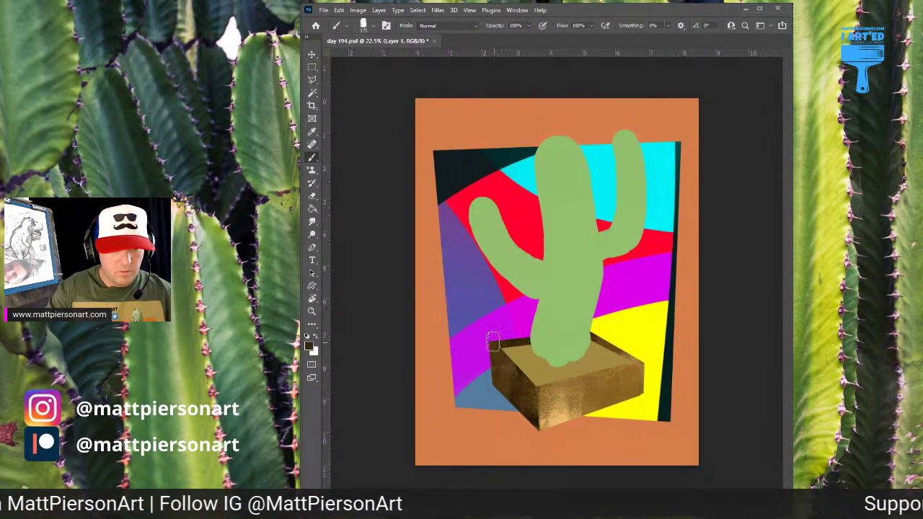
pyautogui.moveTo(551, 381)
pyautogui.mouseDown()
pyautogui.moveTo(569, 362)
pyautogui.moveTo(582, 368)
pyautogui.mouseUp()
pyautogui.moveTo(581, 409); pyautogui.dragTo(586, 363)
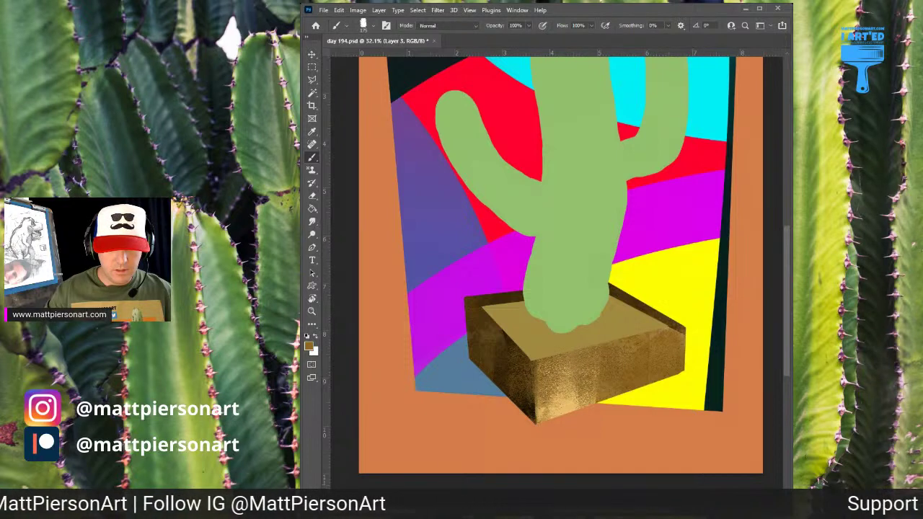
# On Layer 2, paint a tan textured rim around the planter's top edge along the back, left and front sides.
pyautogui.hotkey('alt', '[')
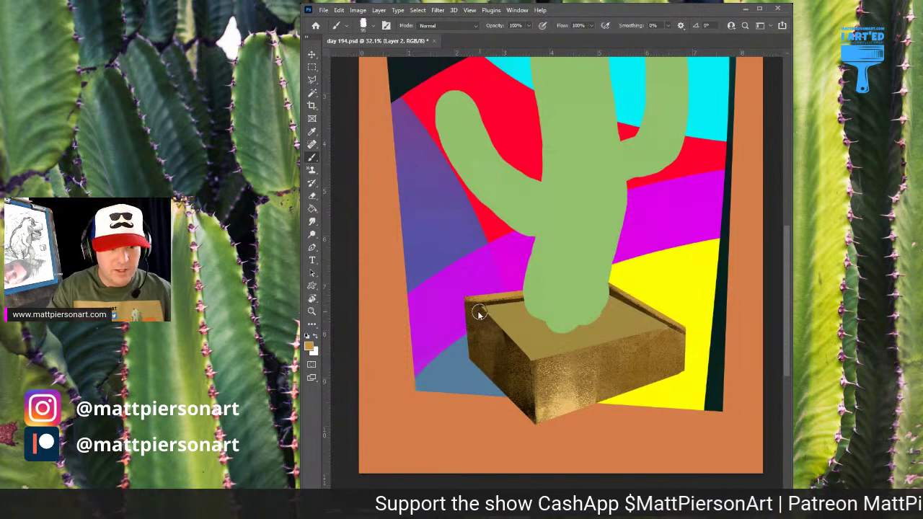
pyautogui.moveTo(476, 307)
pyautogui.mouseDown()
pyautogui.moveTo(515, 350)
pyautogui.moveTo(474, 314)
pyautogui.moveTo(506, 339)
pyautogui.mouseUp()
pyautogui.hotkey('ctrl', 'z')
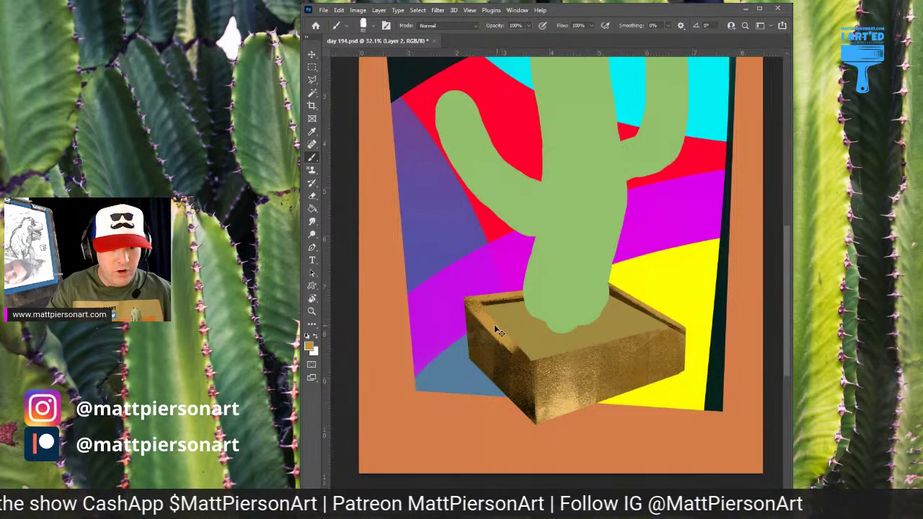
pyautogui.hotkey('ctrl', 'z')
pyautogui.hotkey('ctrl', 'z')
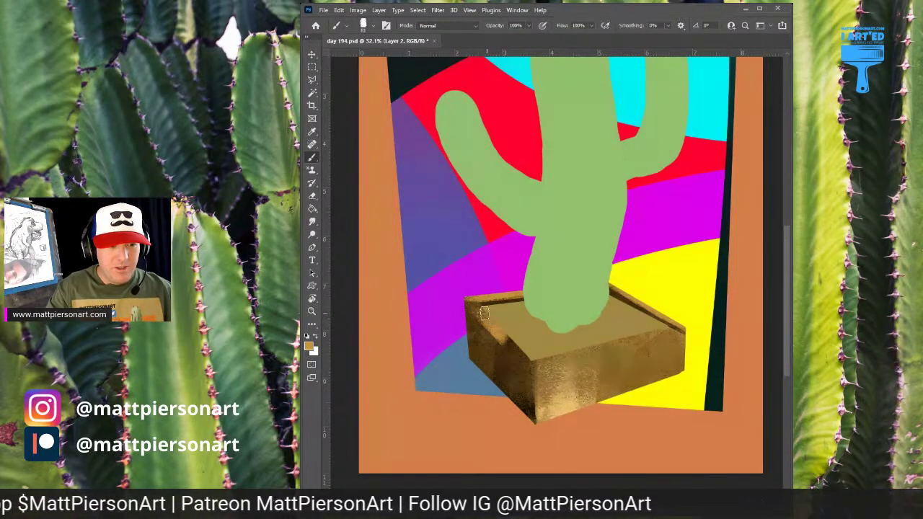
pyautogui.moveTo(468, 299)
pyautogui.mouseDown()
pyautogui.moveTo(528, 365)
pyautogui.moveTo(522, 355)
pyautogui.moveTo(526, 361)
pyautogui.moveTo(535, 339)
pyautogui.moveTo(546, 375)
pyautogui.moveTo(536, 369)
pyautogui.moveTo(584, 355)
pyautogui.moveTo(535, 365)
pyautogui.moveTo(683, 324)
pyautogui.mouseUp()
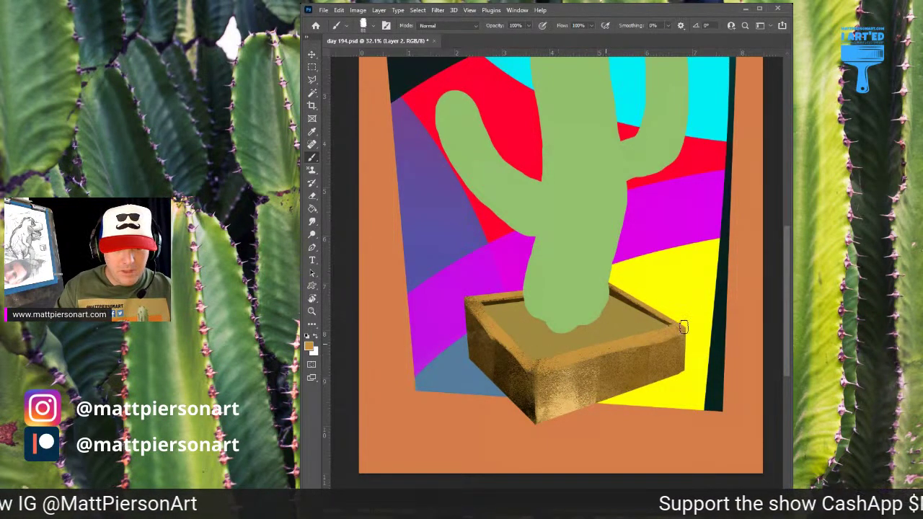
pyautogui.moveTo(606, 349)
pyautogui.mouseDown()
pyautogui.moveTo(583, 354)
pyautogui.moveTo(661, 340)
pyautogui.moveTo(539, 369)
pyautogui.mouseUp()
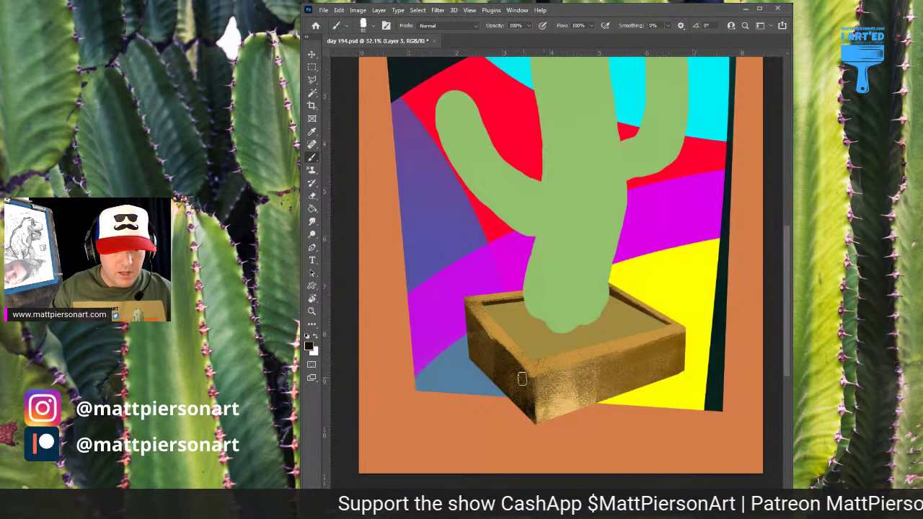
# On Layer 3, brush light tan grainy highlights along the planter's front right and left rims at 99% opacity.
pyautogui.keyDown('alt'); pyautogui.click(545, 381); pyautogui.keyUp('alt')
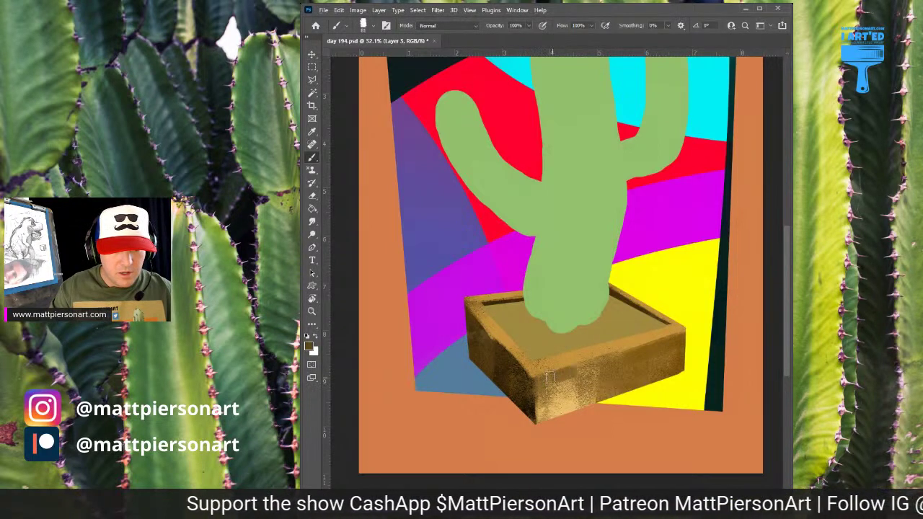
pyautogui.keyDown('alt'); pyautogui.click(593, 348); pyautogui.keyUp('alt')
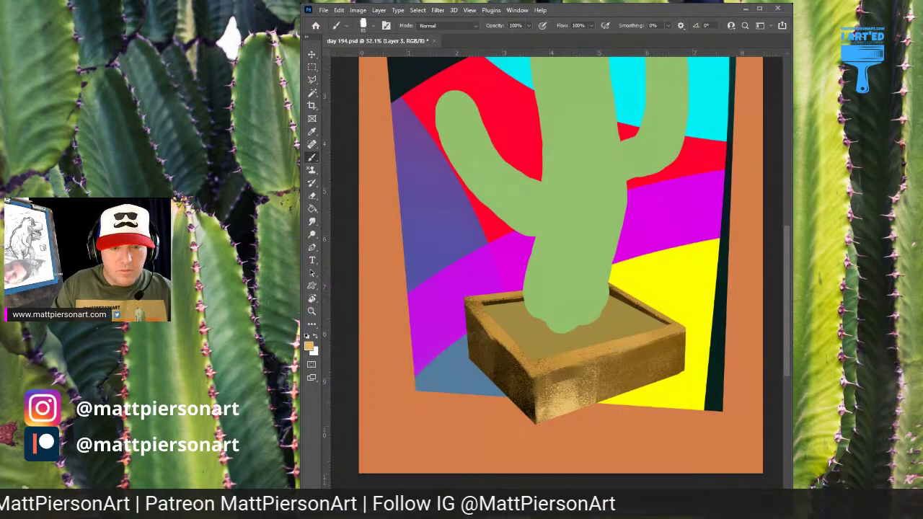
pyautogui.press('9')
pyautogui.press('9')
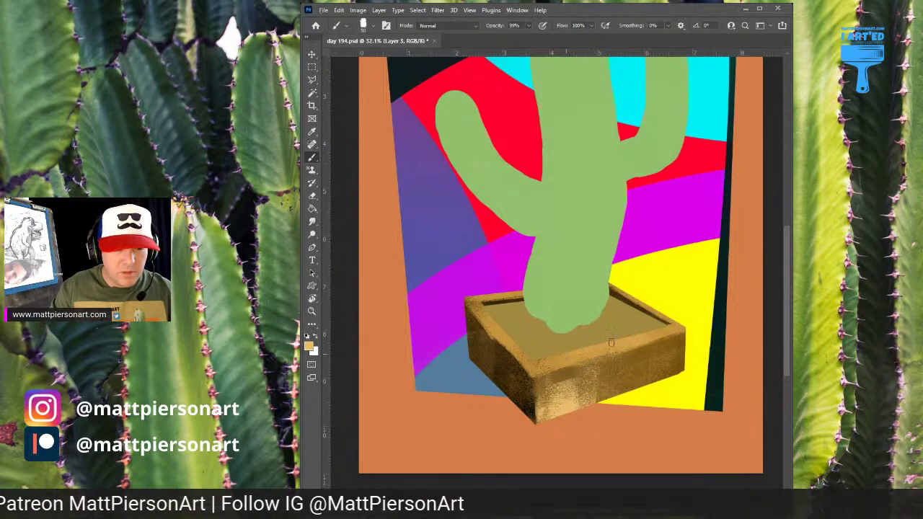
pyautogui.moveTo(569, 356); pyautogui.dragTo(673, 329)
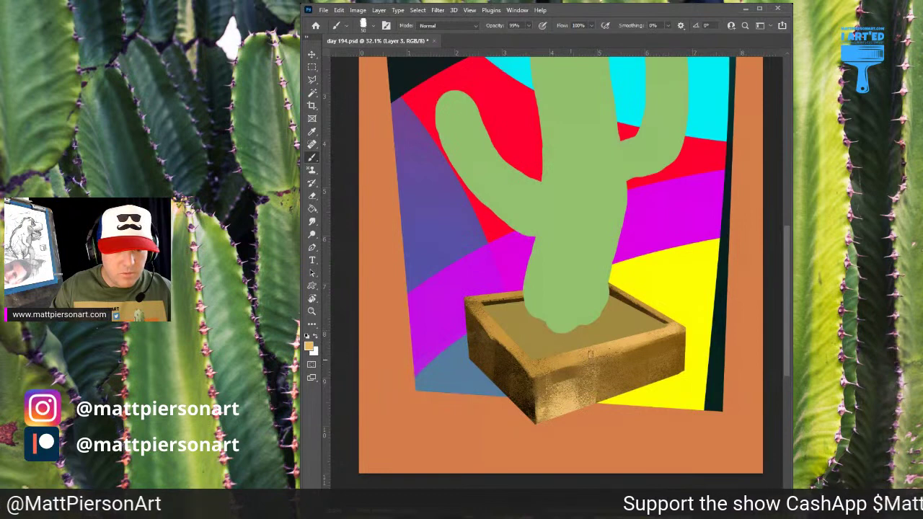
pyautogui.moveTo(590, 354); pyautogui.dragTo(569, 363)
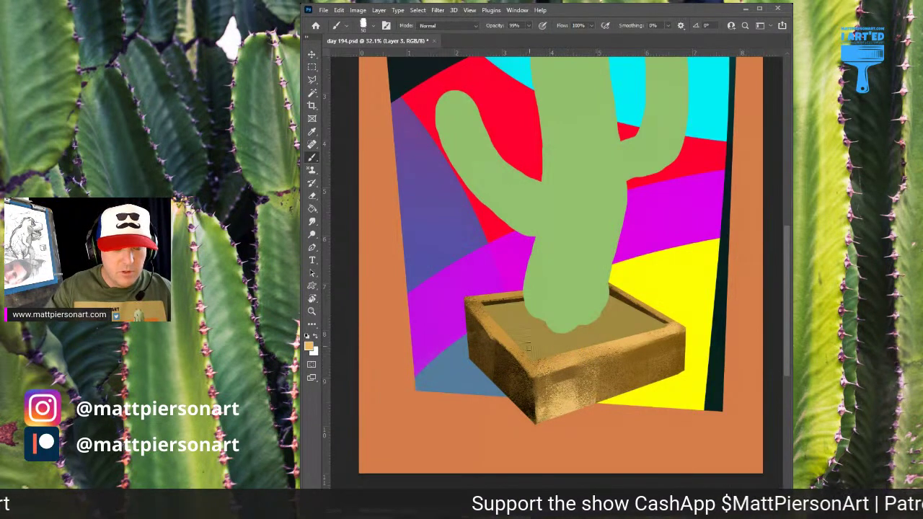
pyautogui.moveTo(483, 321)
pyautogui.mouseDown()
pyautogui.moveTo(527, 364)
pyautogui.moveTo(515, 353)
pyautogui.mouseUp()
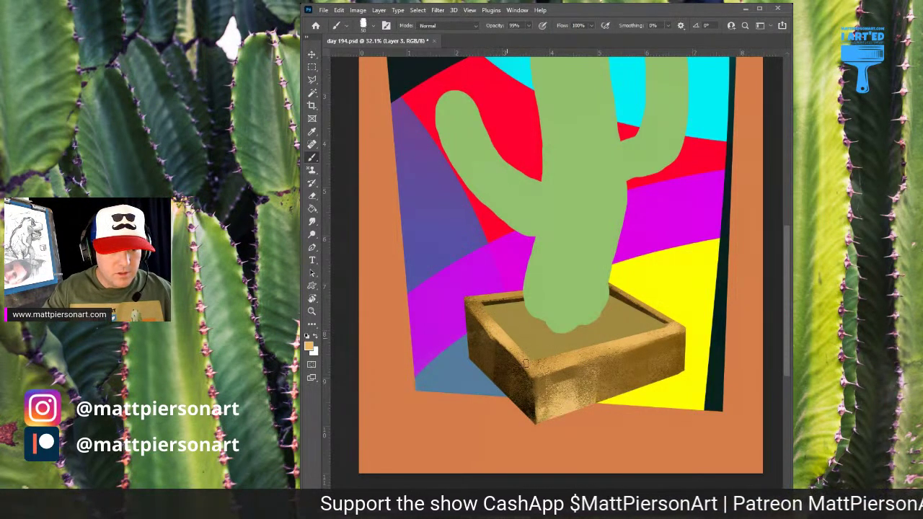
# Paint brown textured shading just beneath the front rim on the planter's right front face.
pyautogui.keyDown('alt'); pyautogui.click(560, 382); pyautogui.keyUp('alt')
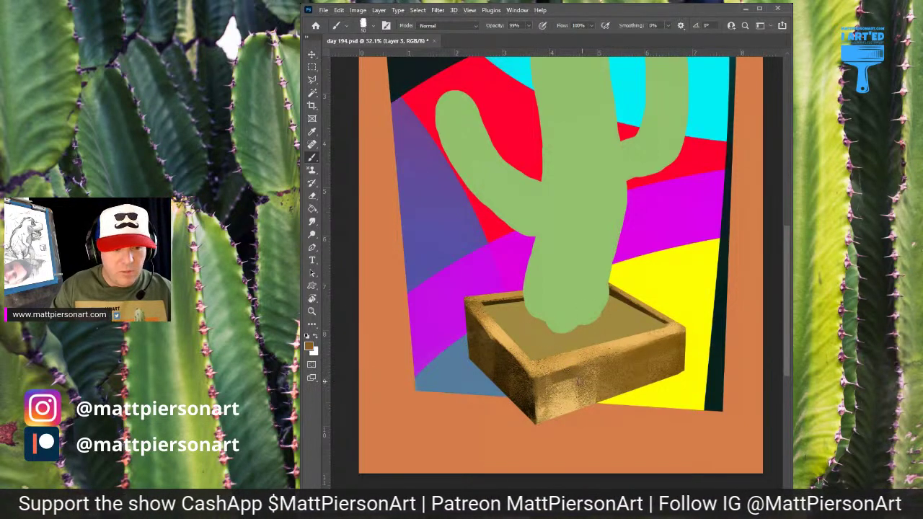
pyautogui.moveTo(561, 371); pyautogui.dragTo(620, 355)
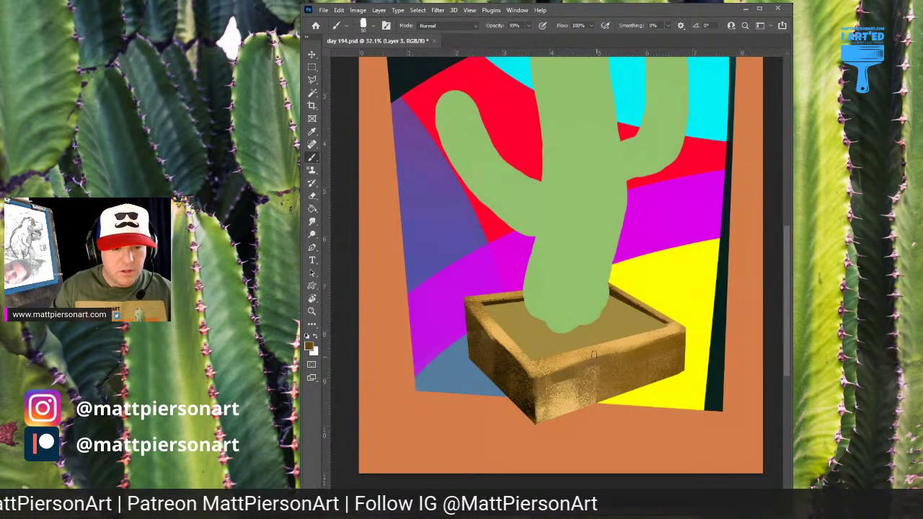
pyautogui.moveTo(556, 372)
pyautogui.mouseDown()
pyautogui.moveTo(655, 353)
pyautogui.moveTo(616, 356)
pyautogui.moveTo(610, 375)
pyautogui.moveTo(598, 375)
pyautogui.moveTo(600, 361)
pyautogui.moveTo(555, 350)
pyautogui.mouseUp()
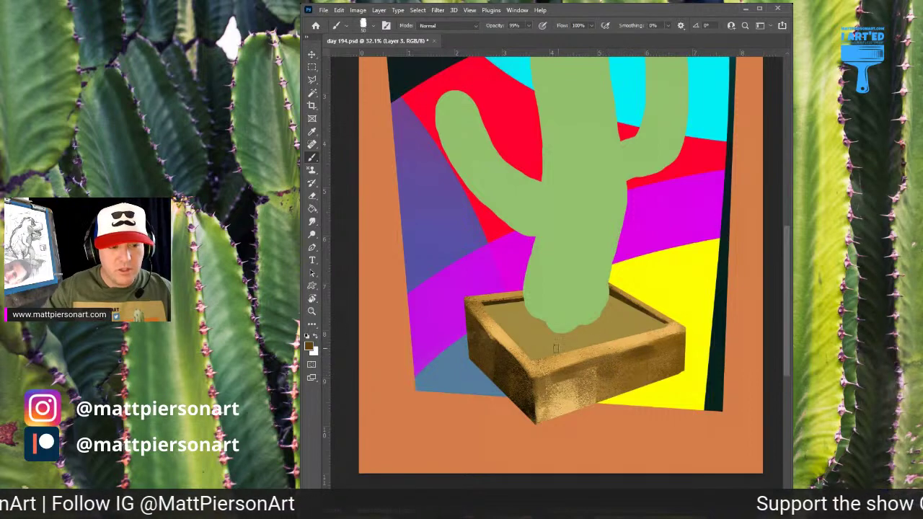
# On Layer 4, paint a bright blue reflected edge along the bottom and far side of the planter's right front face.
pyautogui.hotkey('alt', '[')
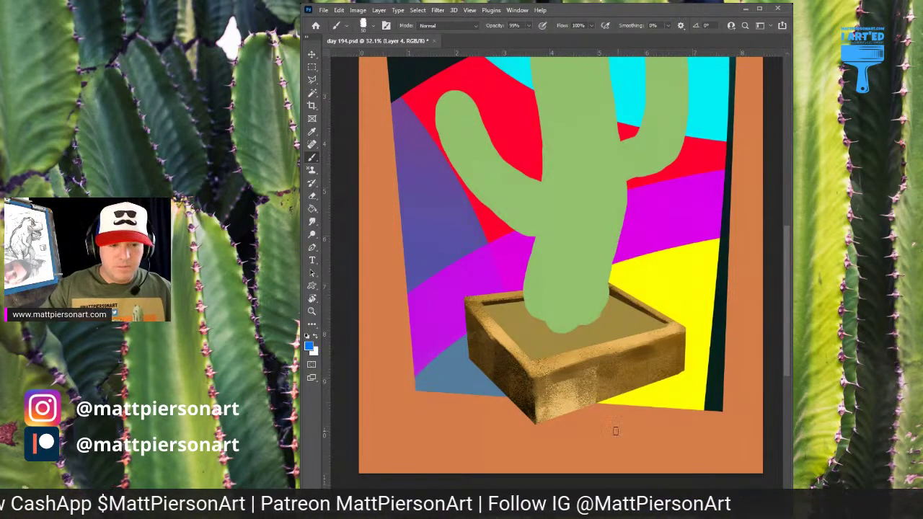
pyautogui.moveTo(542, 425); pyautogui.dragTo(749, 349)
pyautogui.hotkey('ctrl', 'z')
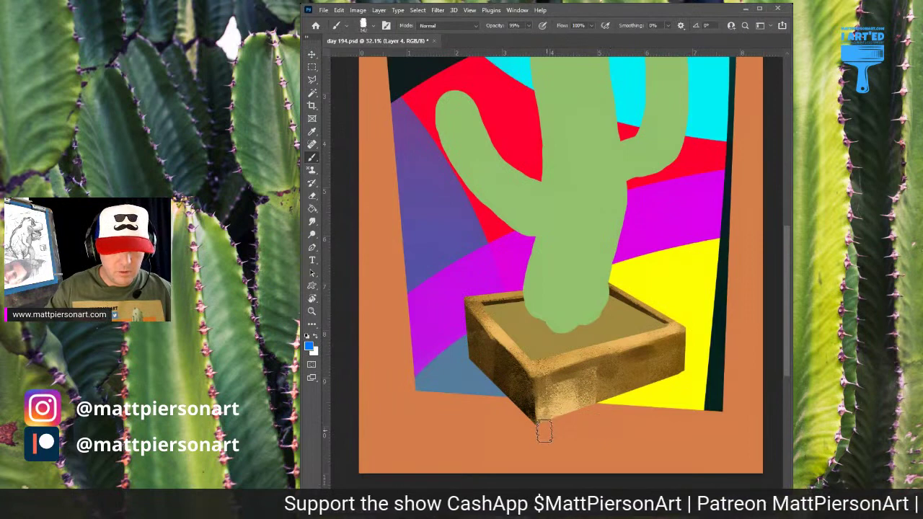
pyautogui.moveTo(544, 429)
pyautogui.mouseDown()
pyautogui.moveTo(681, 388)
pyautogui.moveTo(605, 402)
pyautogui.moveTo(698, 367)
pyautogui.mouseUp()
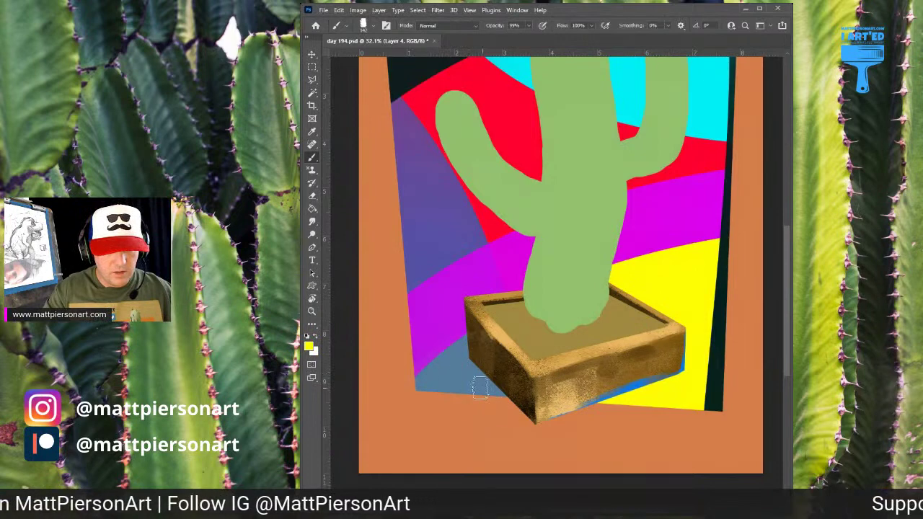
# Paint a thin yellow edge along the outline of the planter's left front face and a light blue line along its back left rim.
pyautogui.moveTo(476, 382)
pyautogui.mouseDown()
pyautogui.moveTo(526, 431)
pyautogui.moveTo(464, 368)
pyautogui.moveTo(474, 387)
pyautogui.moveTo(454, 318)
pyautogui.moveTo(457, 361)
pyautogui.moveTo(466, 326)
pyautogui.mouseUp()
pyautogui.hotkey('ctrl', 'z')
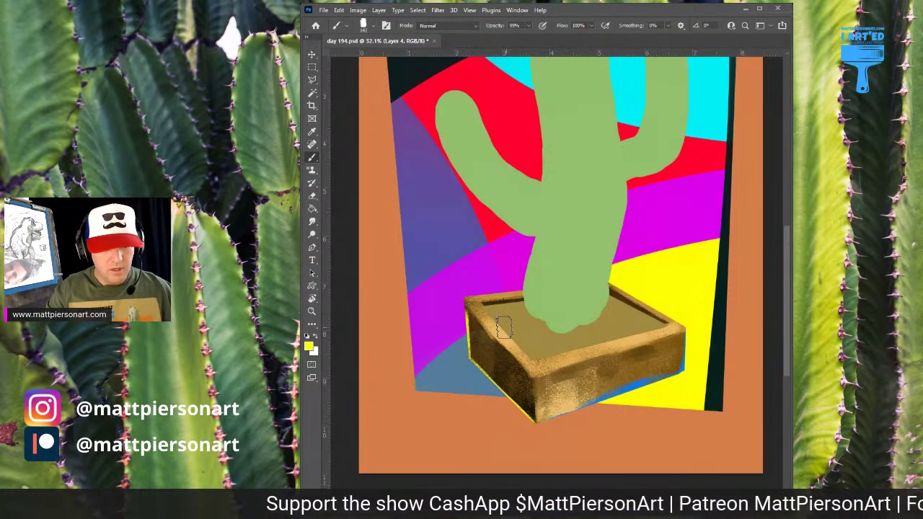
pyautogui.keyDown('alt'); pyautogui.click(514, 137); pyautogui.keyUp('alt')
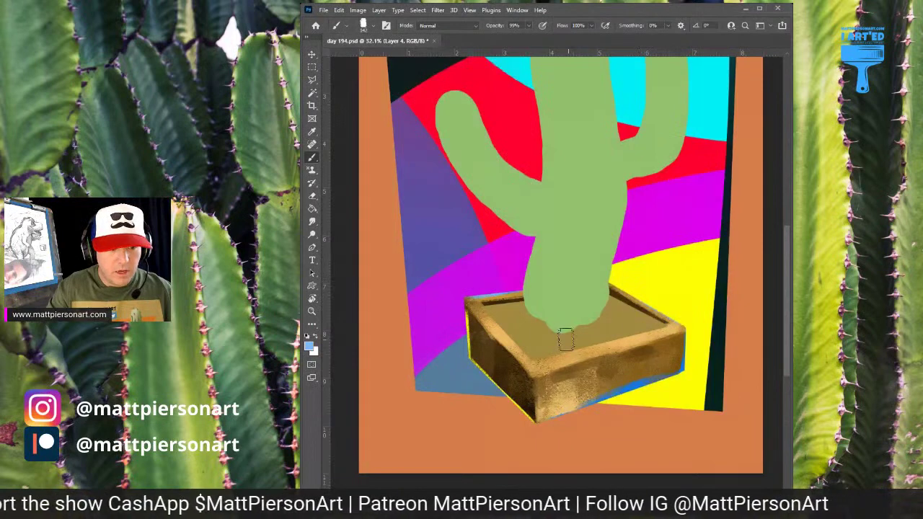
# Brush light blue and brighter blue textured patches onto the middle of the planter's right front face.
pyautogui.press('z')
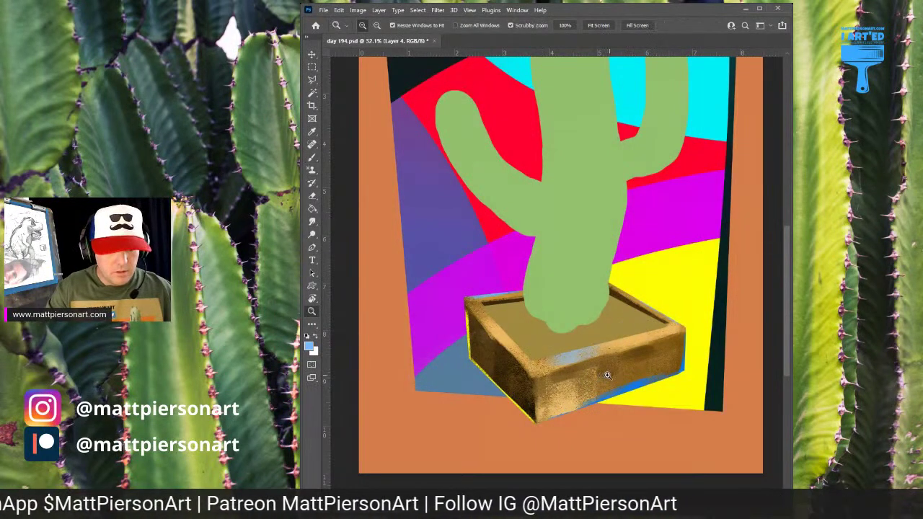
pyautogui.press('b')
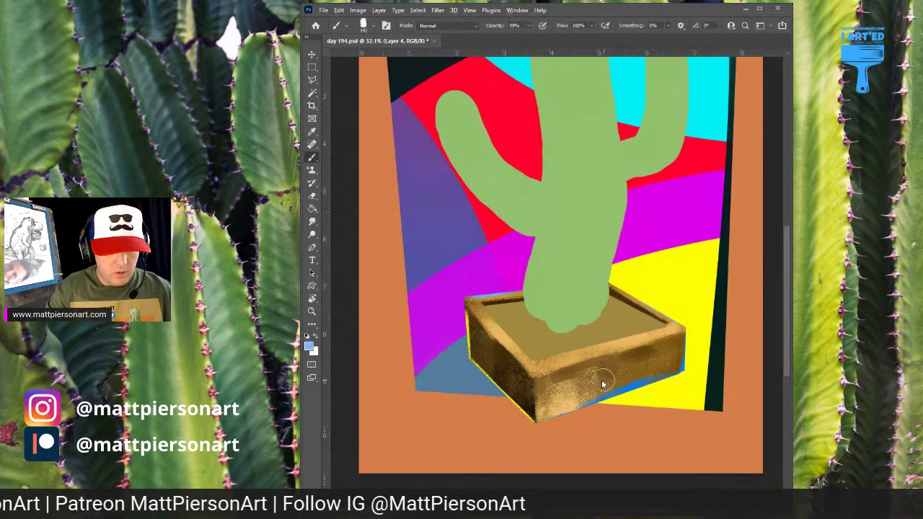
pyautogui.moveTo(606, 373); pyautogui.dragTo(598, 389)
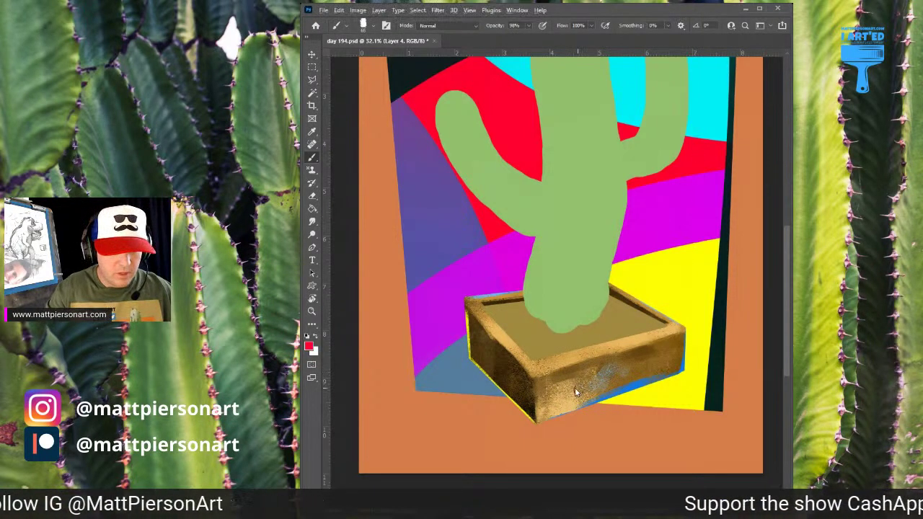
pyautogui.moveTo(580, 390)
pyautogui.mouseDown()
pyautogui.moveTo(590, 370)
pyautogui.moveTo(583, 386)
pyautogui.mouseUp()
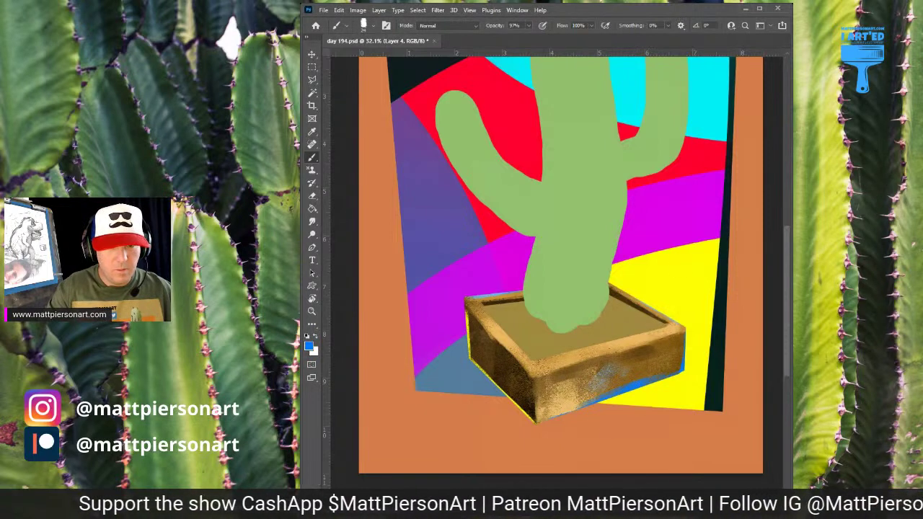
pyautogui.moveTo(627, 352)
pyautogui.mouseDown()
pyautogui.moveTo(640, 367)
pyautogui.moveTo(657, 358)
pyautogui.mouseUp()
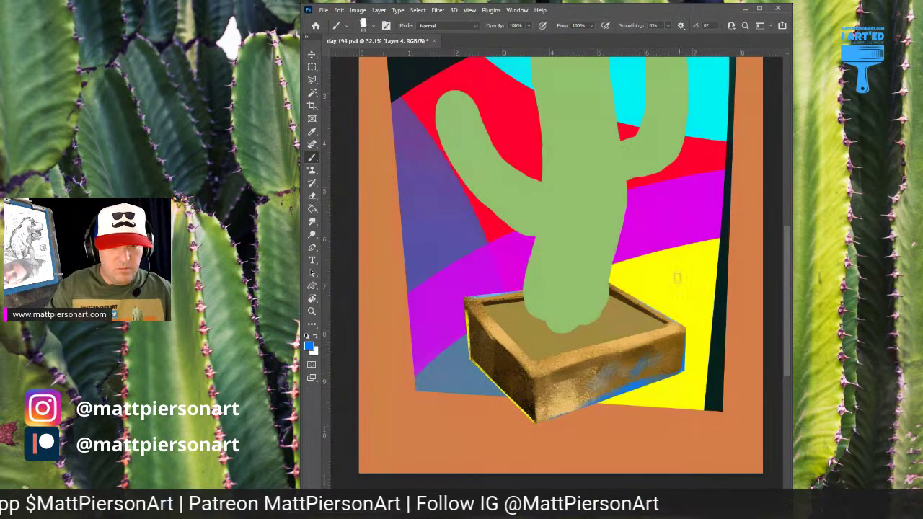
# Brush an olive-yellow textured reflection onto the dark left front face of the planter.
pyautogui.keyDown('alt'); pyautogui.click(679, 282); pyautogui.keyUp('alt')
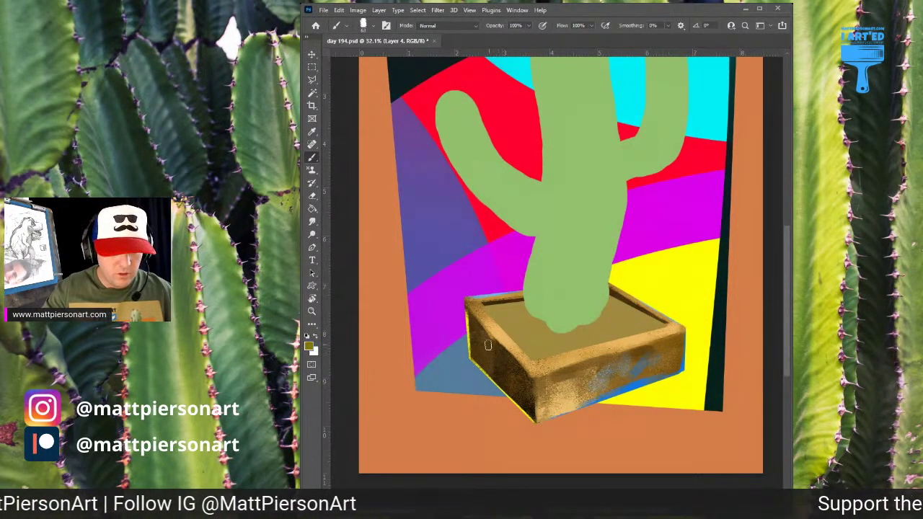
pyautogui.moveTo(476, 339); pyautogui.dragTo(529, 408)
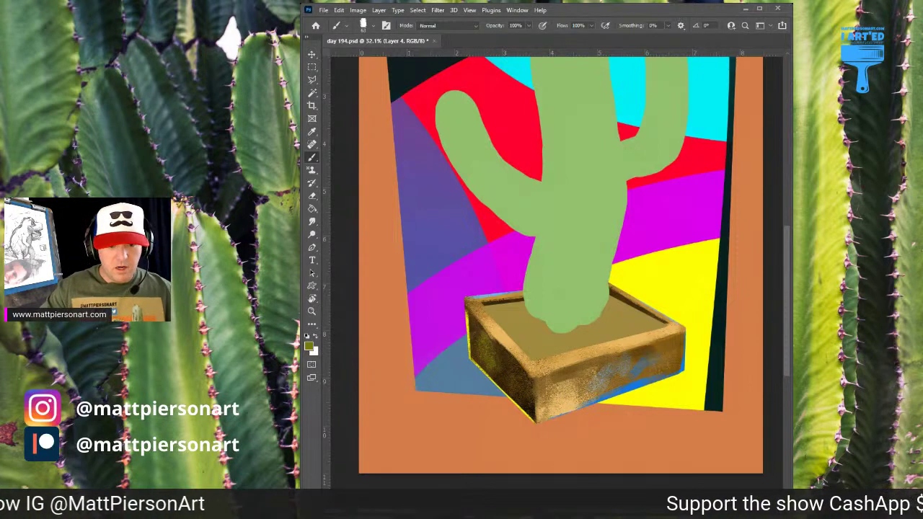
pyautogui.press('Return')
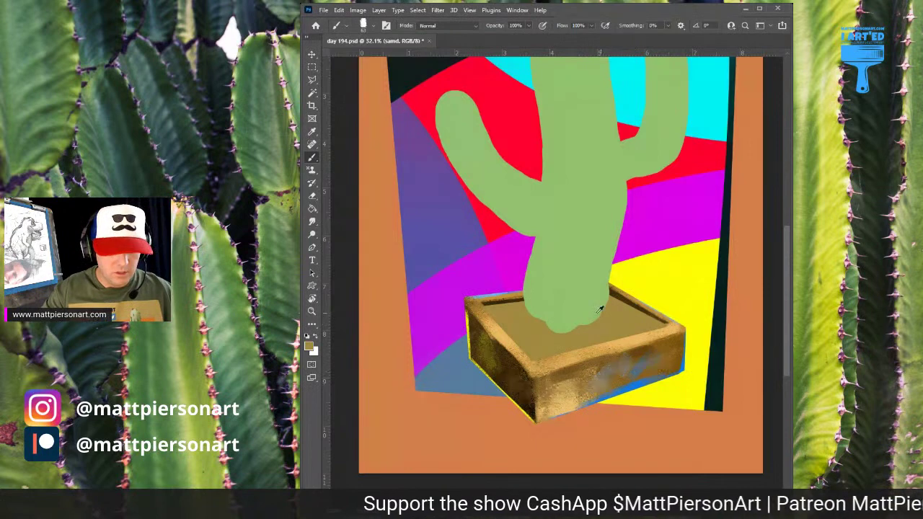
# On the sand layer, clean up the sand's edges along the planter's inner rim with the Eraser.
pyautogui.press('e')
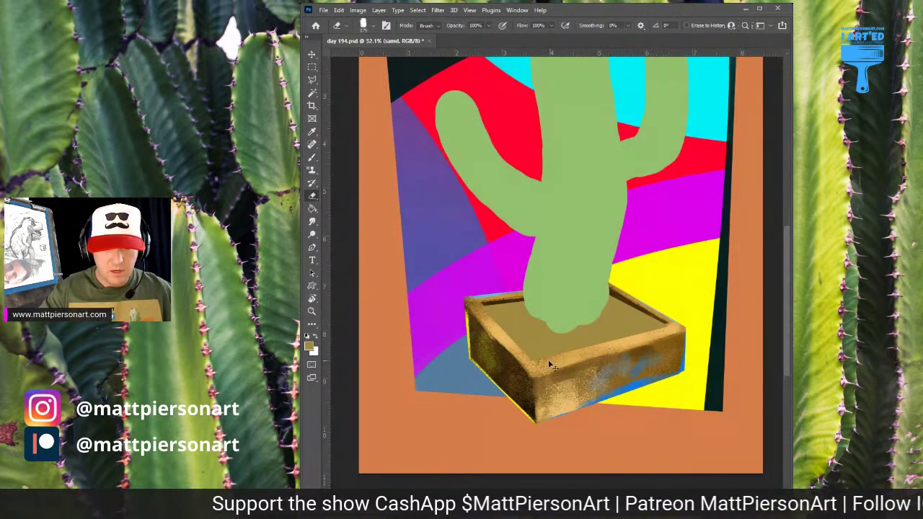
pyautogui.scroll(3, 508, 359)
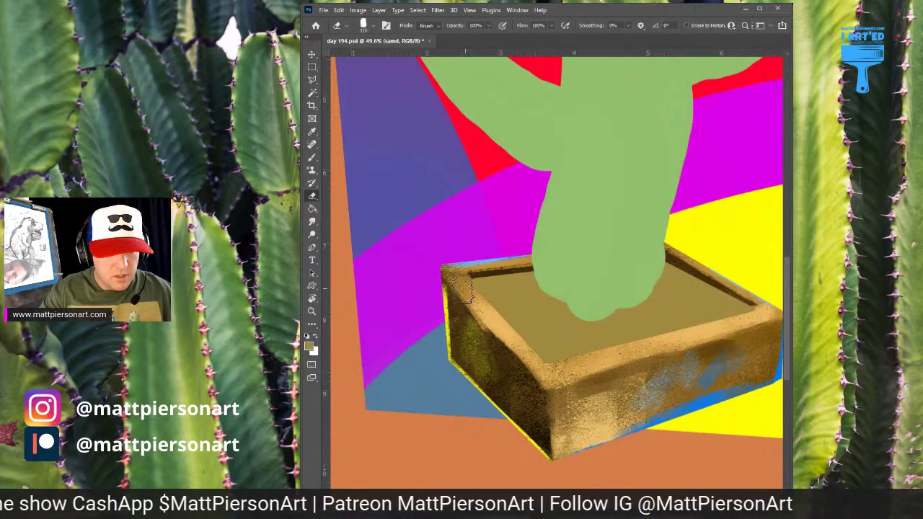
pyautogui.keyDown('alt'); pyautogui.rightClick(476, 313); pyautogui.keyUp('alt')
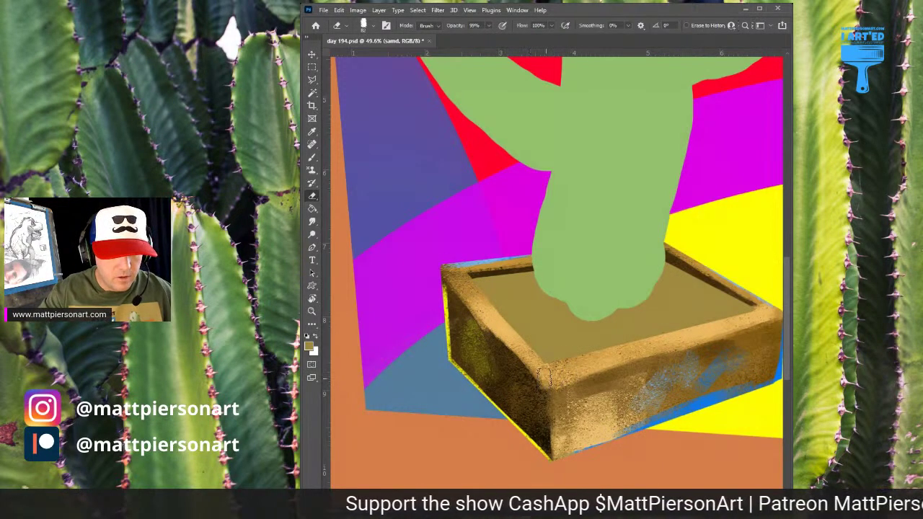
pyautogui.hscroll(3, 579, 381)
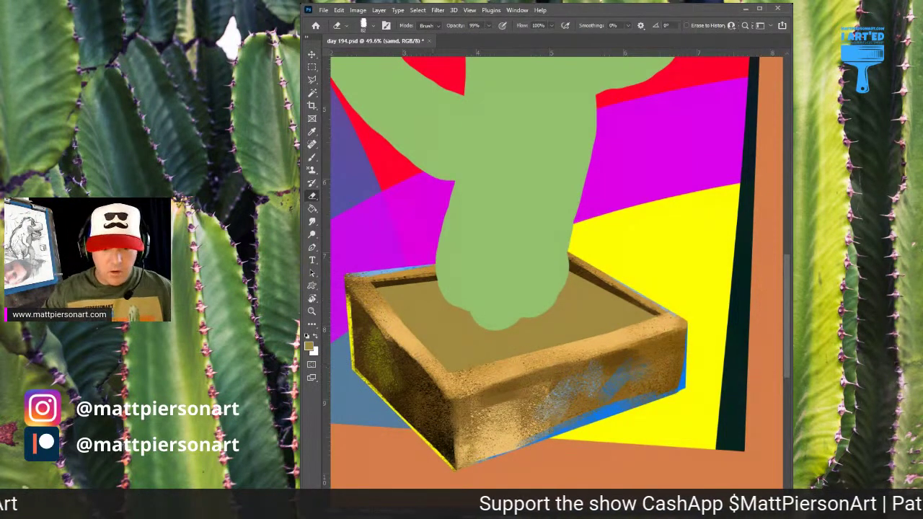
pyautogui.scroll(-5, 632, 340)
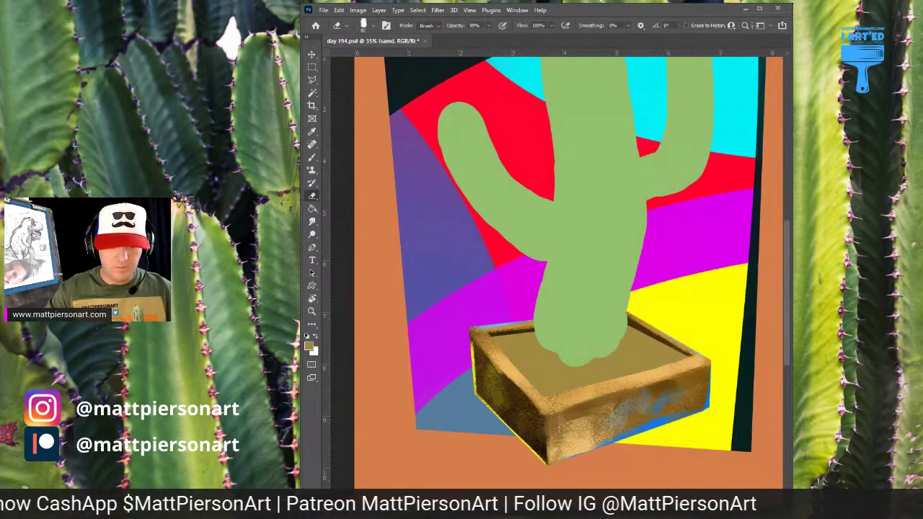
# Brush dark brown textured shadow onto the sand around the cactus base and pale yellow texture over the sand's right side.
pyautogui.press('b')
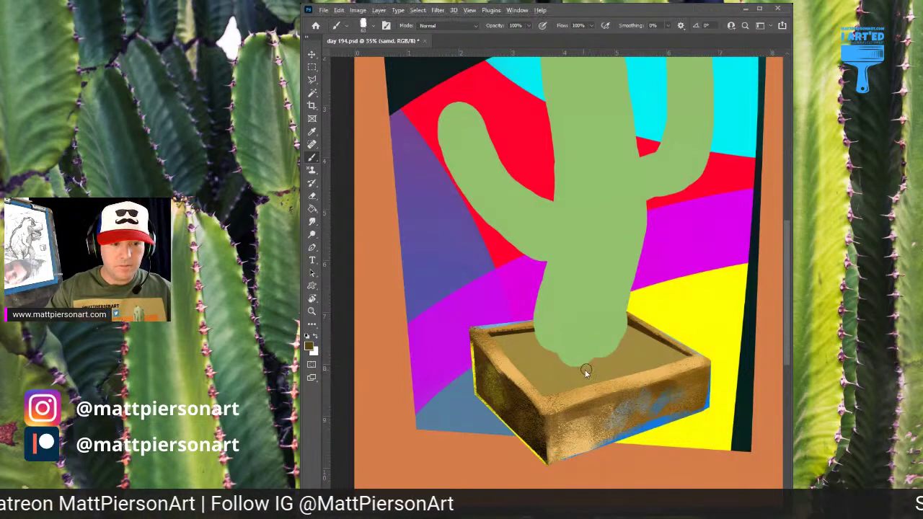
pyautogui.moveTo(598, 348)
pyautogui.mouseDown()
pyautogui.moveTo(557, 361)
pyautogui.moveTo(571, 360)
pyautogui.moveTo(505, 345)
pyautogui.mouseUp()
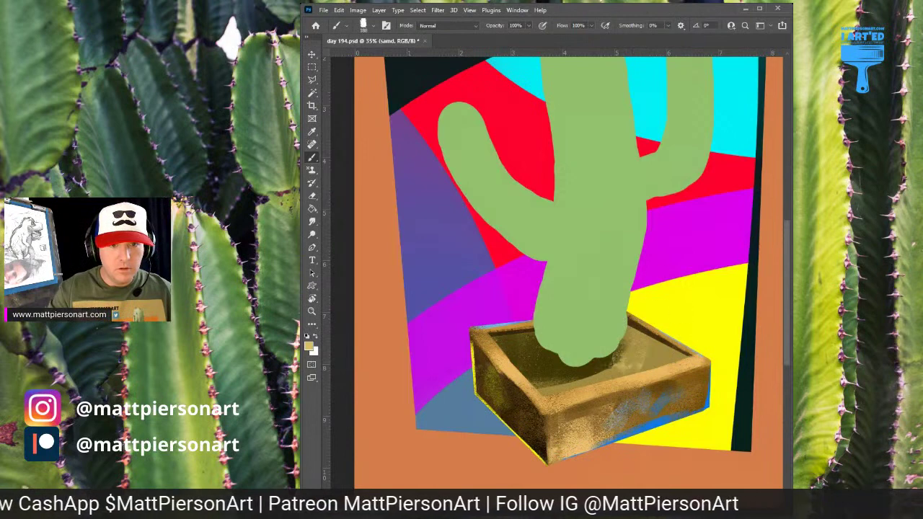
pyautogui.moveTo(616, 373)
pyautogui.mouseDown()
pyautogui.moveTo(657, 367)
pyautogui.moveTo(526, 407)
pyautogui.moveTo(634, 382)
pyautogui.moveTo(691, 353)
pyautogui.moveTo(663, 350)
pyautogui.mouseUp()
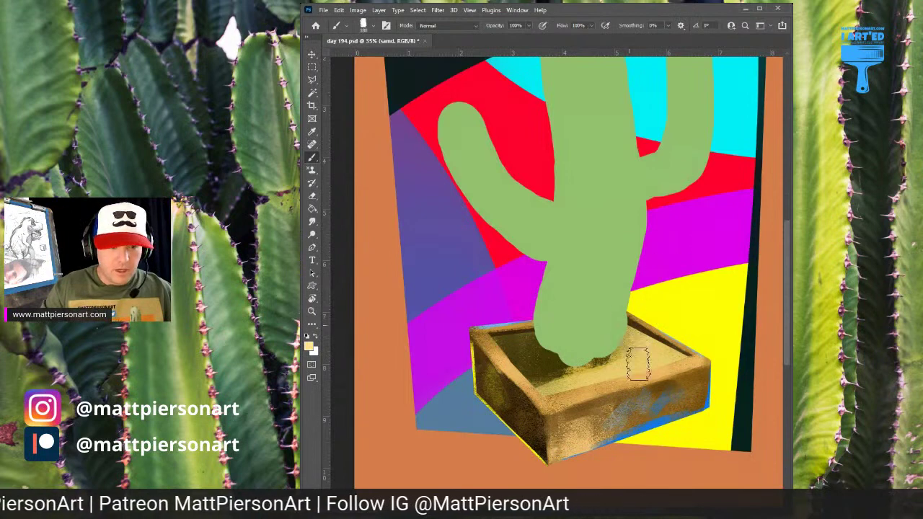
# Blend pale yellow sand texture along the front of the planter's interior, using colors sampled from the sand.
pyautogui.keyDown('alt'); pyautogui.click(567, 370); pyautogui.keyUp('alt')
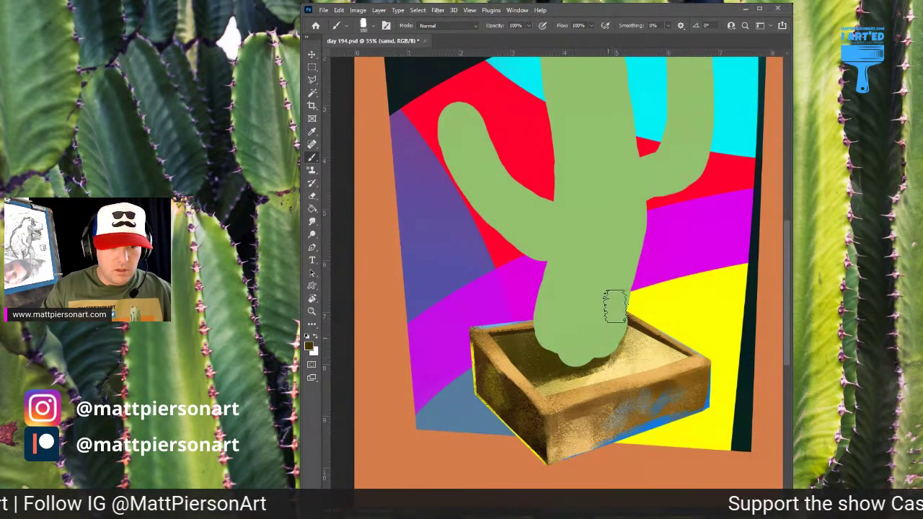
pyautogui.keyDown('alt'); pyautogui.click(585, 380); pyautogui.keyUp('alt')
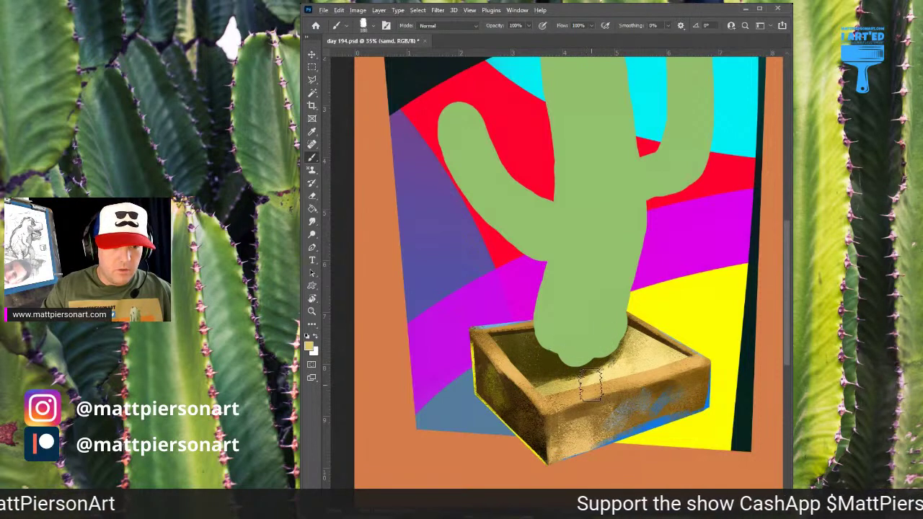
pyautogui.moveTo(548, 382)
pyautogui.mouseDown()
pyautogui.moveTo(618, 378)
pyautogui.moveTo(533, 372)
pyautogui.mouseUp()
pyautogui.keyDown('alt'); pyautogui.click(612, 379); pyautogui.keyUp('alt')
pyautogui.hotkey('ctrl', 'z')
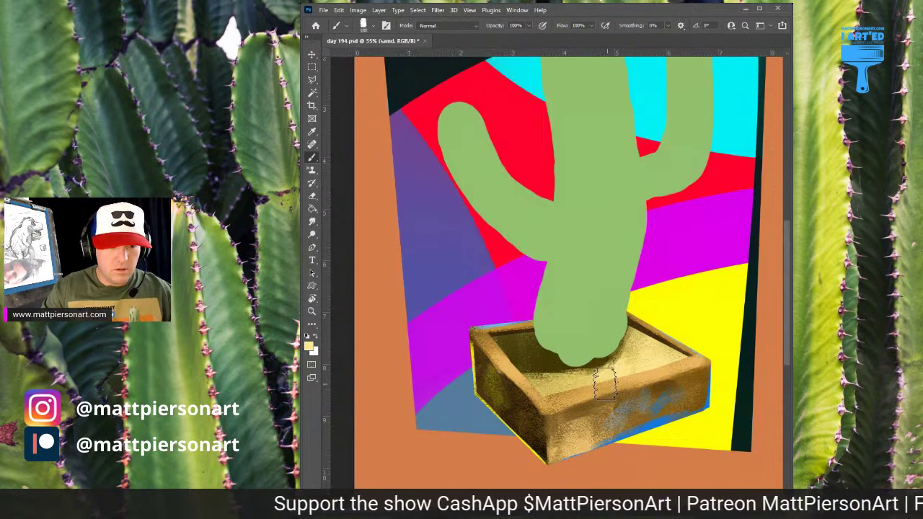
pyautogui.keyDown('alt'); pyautogui.click(608, 376); pyautogui.keyUp('alt')
pyautogui.moveTo(615, 374); pyautogui.dragTo(541, 376)
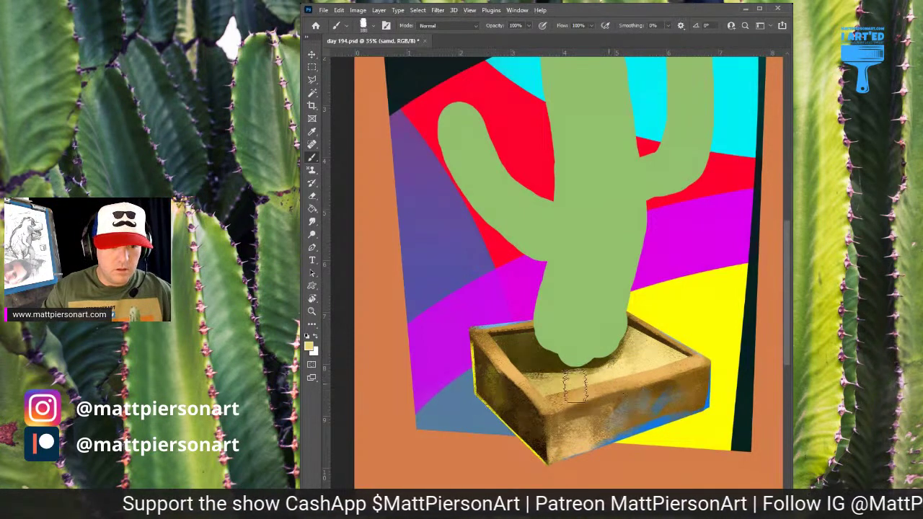
# Define the sand shadow left of the cactus in dark brown and tint it with dark purple texture.
pyautogui.keyDown('alt'); pyautogui.click(539, 371); pyautogui.keyUp('alt')
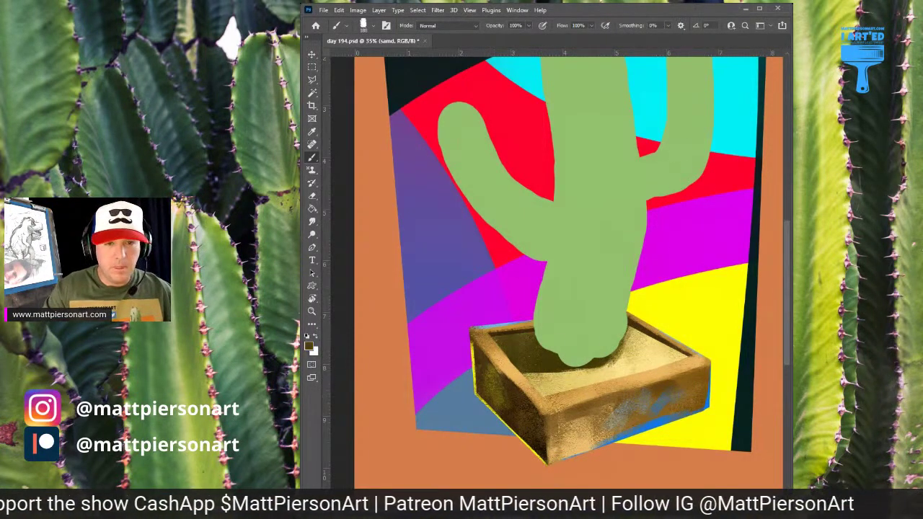
pyautogui.keyDown('alt'); pyautogui.click(657, 249); pyautogui.keyUp('alt')
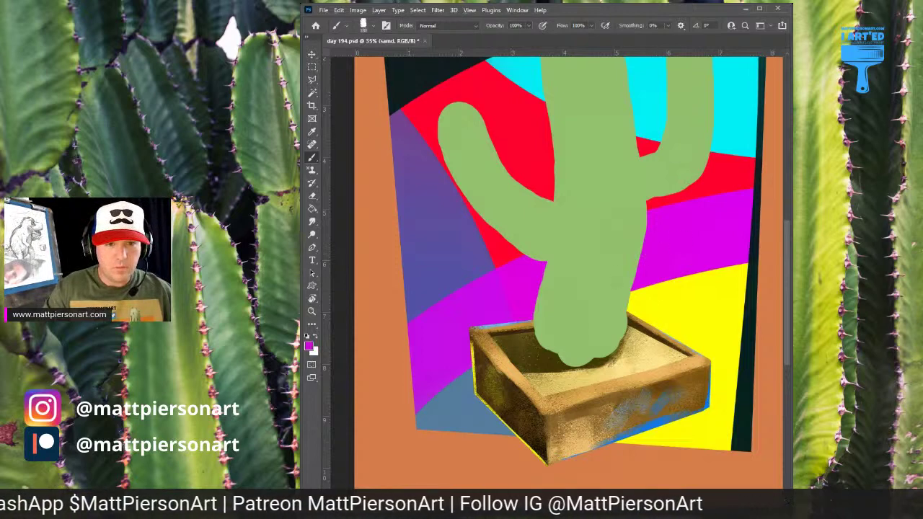
pyautogui.moveTo(526, 349)
pyautogui.mouseDown()
pyautogui.moveTo(564, 343)
pyautogui.moveTo(503, 345)
pyautogui.moveTo(584, 348)
pyautogui.mouseUp()
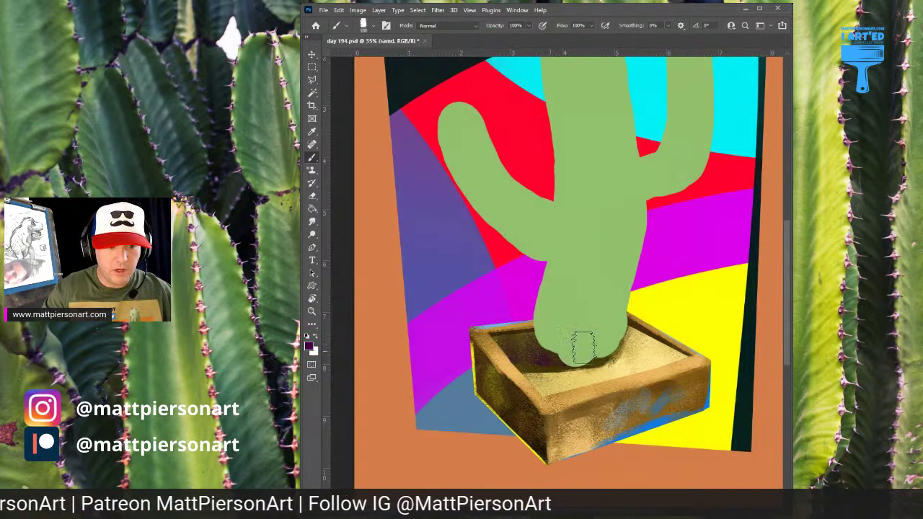
# Paint thin pink edge lines along the sand's back right and front edges and touch up the shadow at the cactus base.
pyautogui.keyDown('alt'); pyautogui.click(671, 245); pyautogui.keyUp('alt')
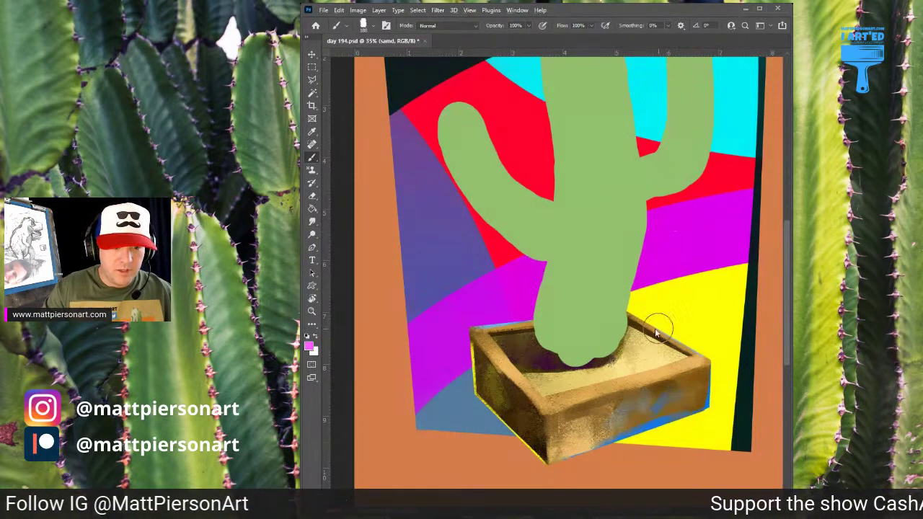
pyautogui.moveTo(640, 330)
pyautogui.mouseDown()
pyautogui.moveTo(700, 372)
pyautogui.moveTo(649, 333)
pyautogui.moveTo(684, 353)
pyautogui.mouseUp()
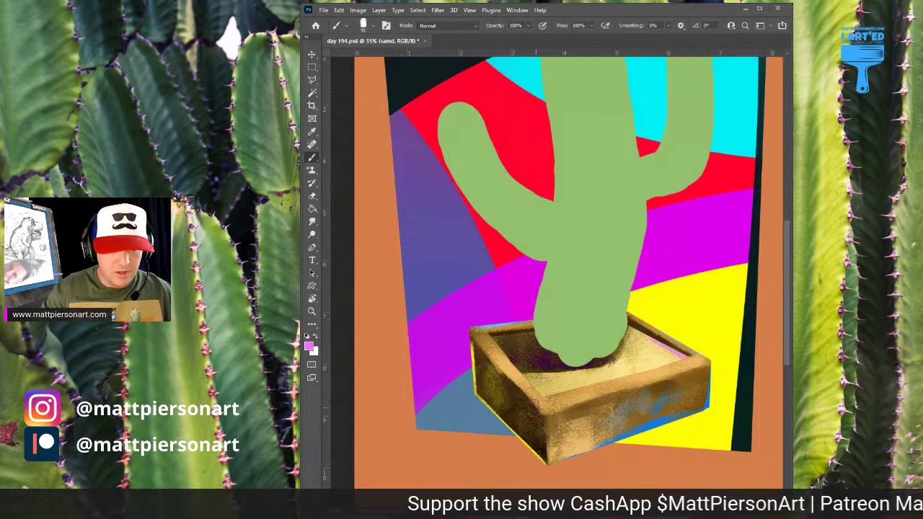
pyautogui.moveTo(548, 391); pyautogui.dragTo(686, 365)
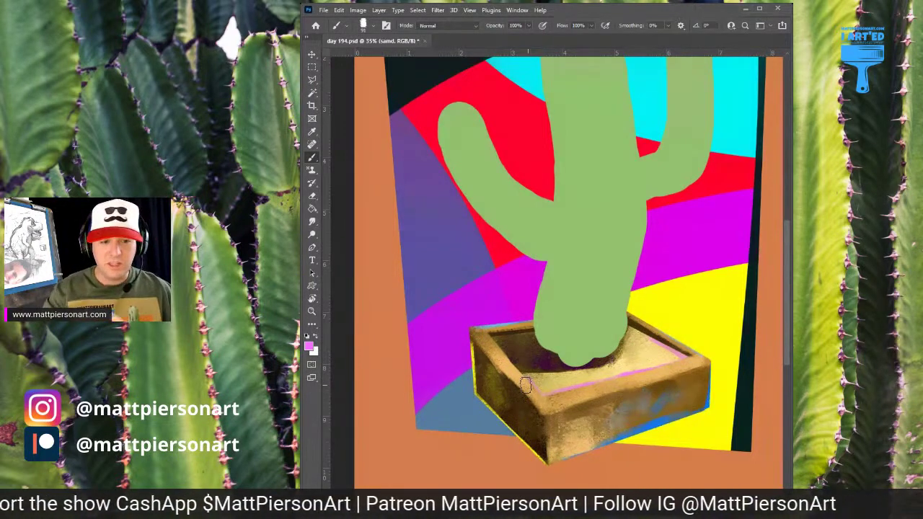
pyautogui.keyDown('alt'); pyautogui.click(640, 352); pyautogui.keyUp('alt')
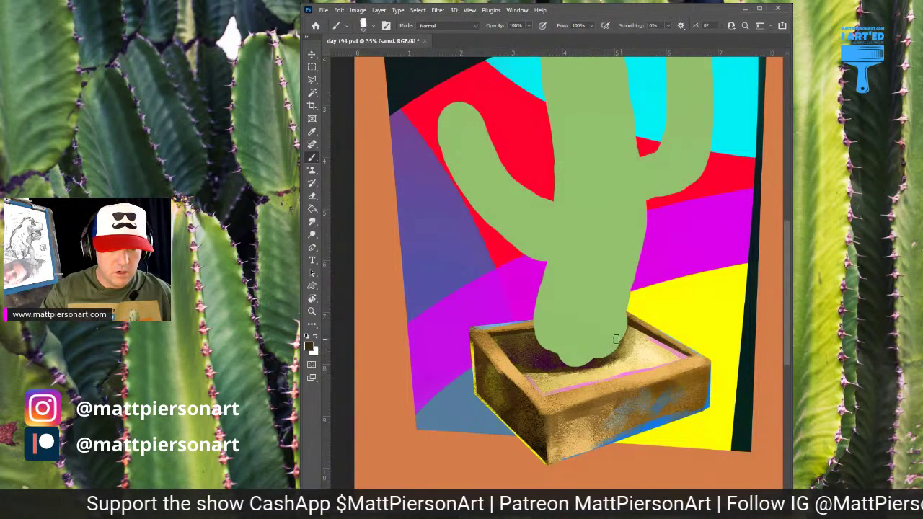
pyautogui.keyDown('alt'); pyautogui.click(658, 349); pyautogui.keyUp('alt')
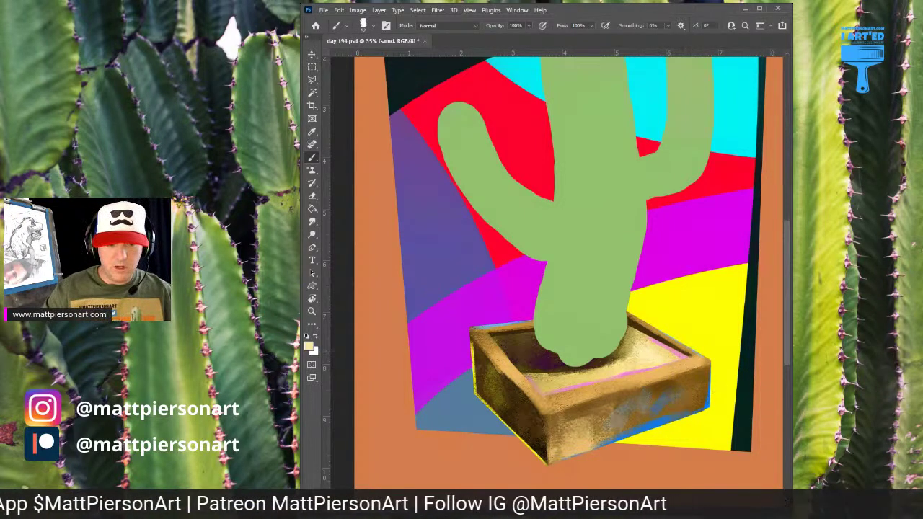
# On the cactus layer, brush light green over the trunk and both arms with a large soft round brush.
pyautogui.hotkey('alt', ']')
pyautogui.moveTo(682, 221); pyautogui.dragTo(670, 243)
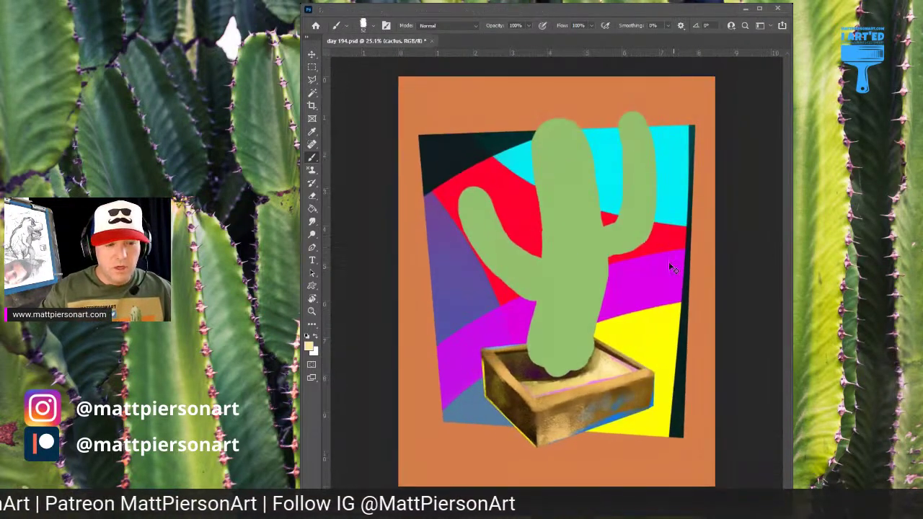
pyautogui.scroll(2, 625, 297)
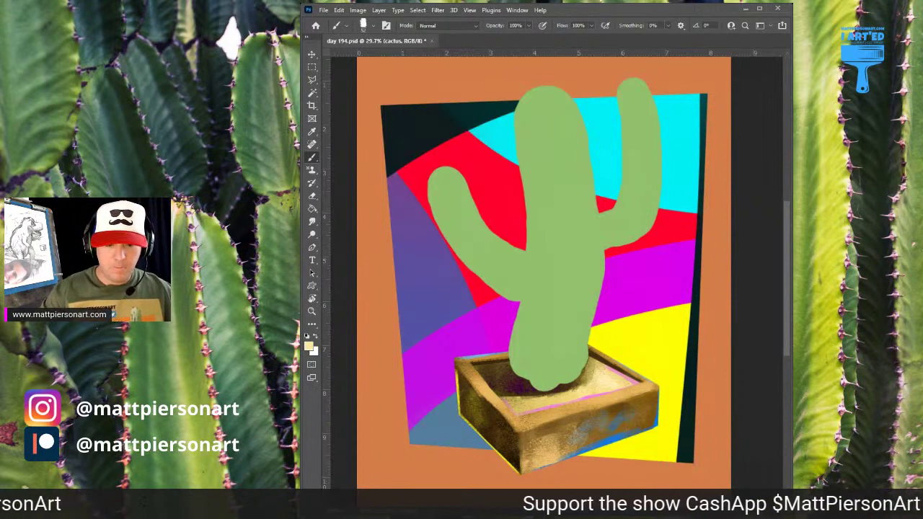
pyautogui.hotkey('ctrl', 'shift', 'alt', 'n')
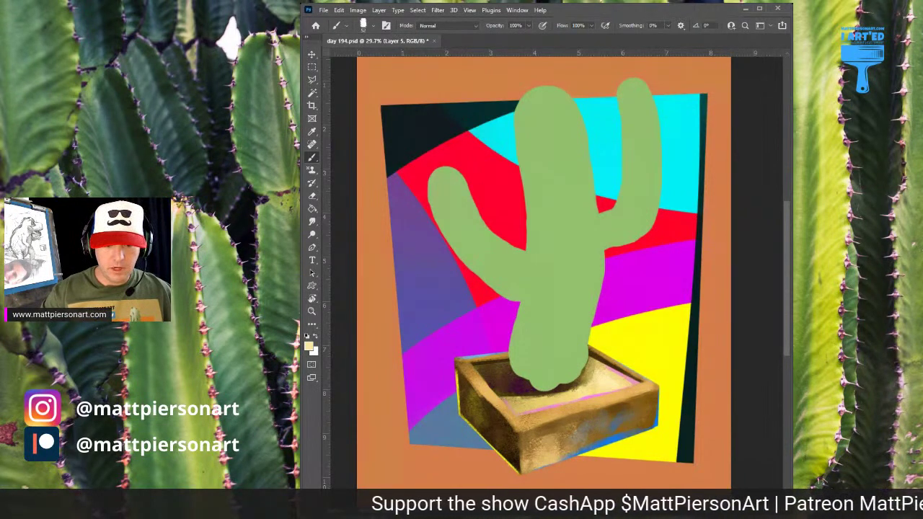
pyautogui.hotkey('ctrl', 'z')
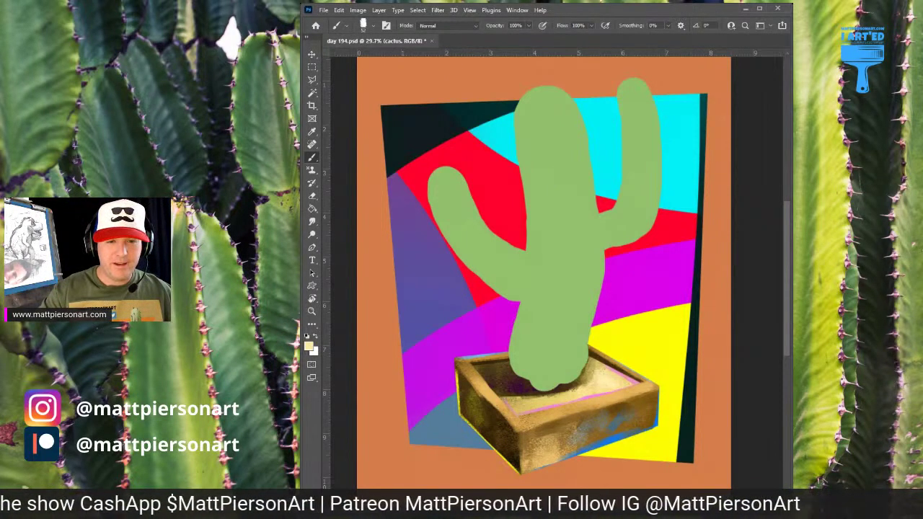
pyautogui.press('.')
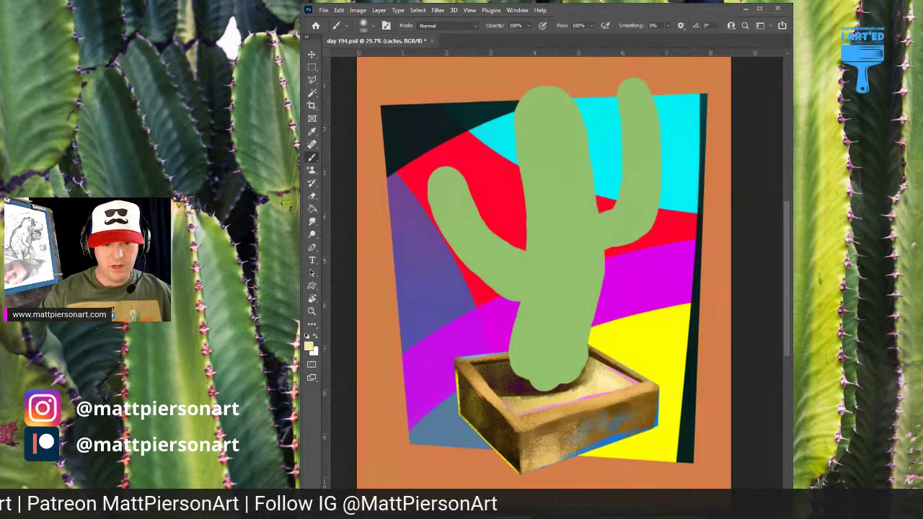
pyautogui.click(573, 256)
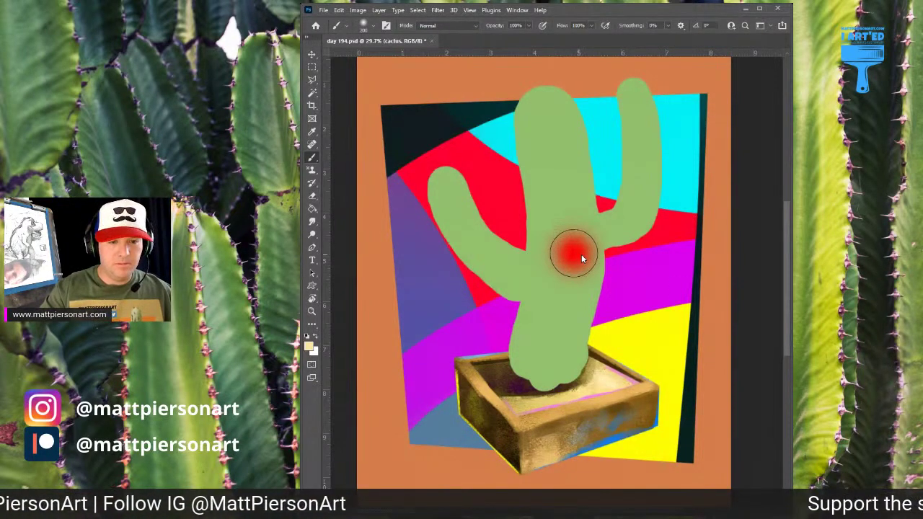
pyautogui.moveTo(582, 255); pyautogui.dragTo(583, 254)
pyautogui.keyDown('alt'); pyautogui.click(575, 226); pyautogui.keyUp('alt')
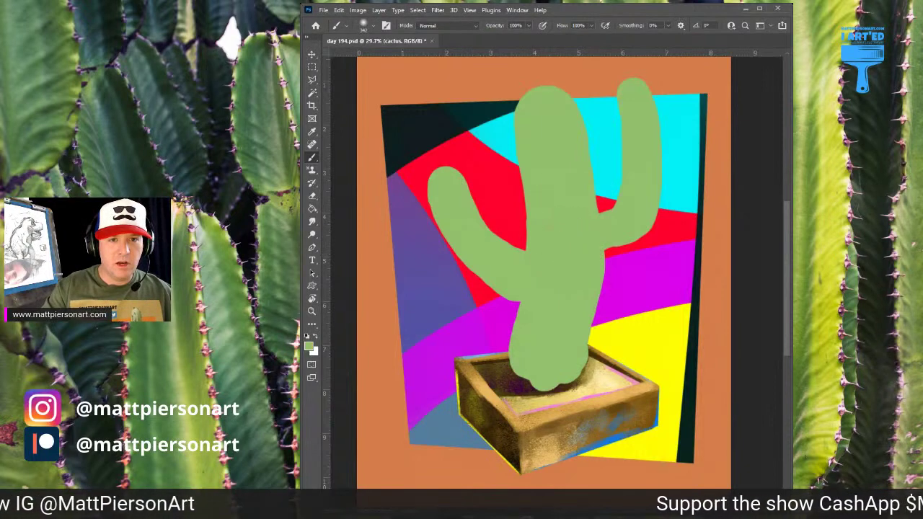
pyautogui.moveTo(560, 99)
pyautogui.mouseDown()
pyautogui.moveTo(574, 367)
pyautogui.moveTo(569, 142)
pyautogui.moveTo(546, 363)
pyautogui.mouseUp()
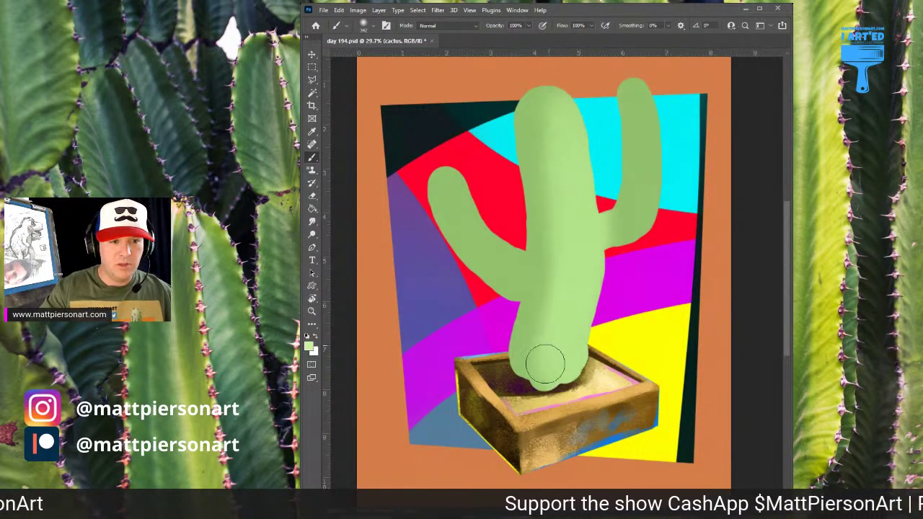
pyautogui.moveTo(631, 200)
pyautogui.mouseDown()
pyautogui.moveTo(645, 121)
pyautogui.moveTo(644, 194)
pyautogui.moveTo(635, 98)
pyautogui.mouseUp()
pyautogui.moveTo(443, 181); pyautogui.dragTo(445, 189)
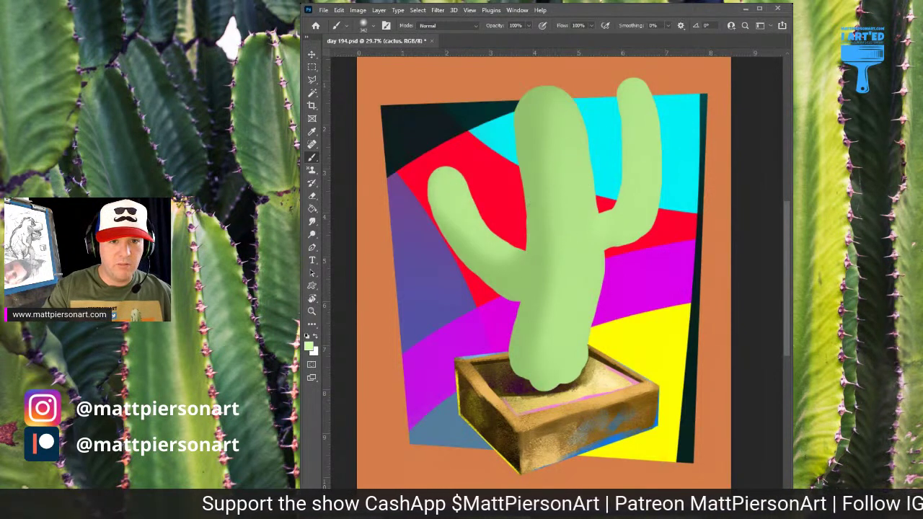
# Brush brighter yellow-green highlights down the right side of the cactus trunk and along its arms.
pyautogui.moveTo(573, 113); pyautogui.dragTo(564, 361)
pyautogui.moveTo(580, 155); pyautogui.dragTo(576, 323)
pyautogui.moveTo(648, 102); pyautogui.dragTo(633, 206)
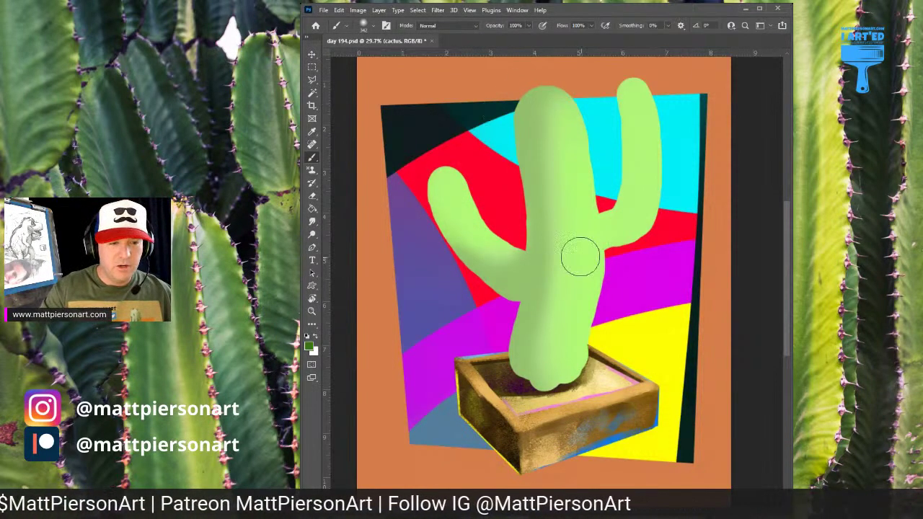
# Shade the left and middle of the cactus trunk, the left arm and the lower right arm with darker green.
pyautogui.moveTo(579, 255)
pyautogui.mouseDown()
pyautogui.moveTo(551, 313)
pyautogui.moveTo(553, 216)
pyautogui.moveTo(528, 108)
pyautogui.moveTo(541, 150)
pyautogui.mouseUp()
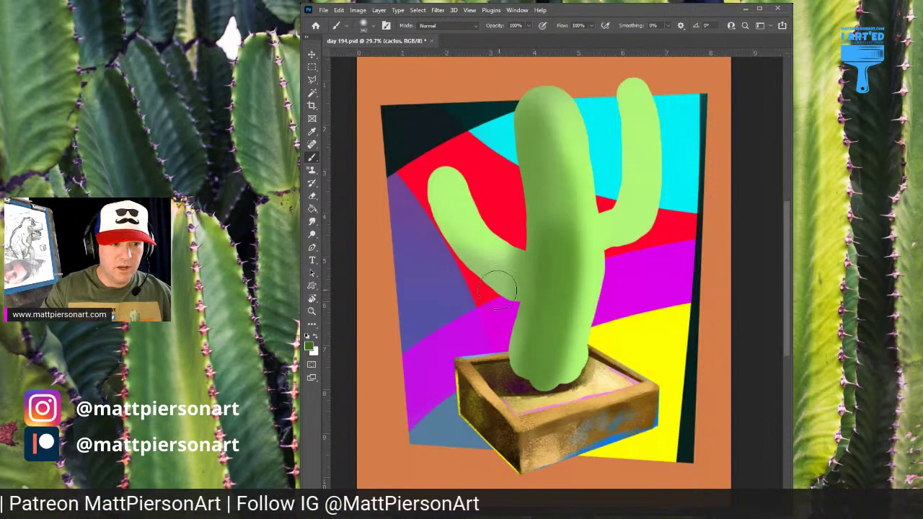
pyautogui.moveTo(505, 278)
pyautogui.mouseDown()
pyautogui.moveTo(488, 264)
pyautogui.moveTo(472, 241)
pyautogui.mouseUp()
pyautogui.moveTo(526, 135)
pyautogui.mouseDown()
pyautogui.moveTo(441, 262)
pyautogui.moveTo(512, 147)
pyautogui.moveTo(477, 199)
pyautogui.moveTo(501, 287)
pyautogui.moveTo(489, 264)
pyautogui.moveTo(504, 144)
pyautogui.moveTo(479, 175)
pyautogui.moveTo(504, 151)
pyautogui.moveTo(488, 280)
pyautogui.moveTo(496, 274)
pyautogui.moveTo(513, 303)
pyautogui.moveTo(534, 266)
pyautogui.moveTo(524, 339)
pyautogui.moveTo(539, 356)
pyautogui.moveTo(541, 201)
pyautogui.moveTo(547, 313)
pyautogui.moveTo(549, 287)
pyautogui.moveTo(617, 232)
pyautogui.moveTo(608, 228)
pyautogui.moveTo(639, 213)
pyautogui.moveTo(645, 184)
pyautogui.mouseUp()
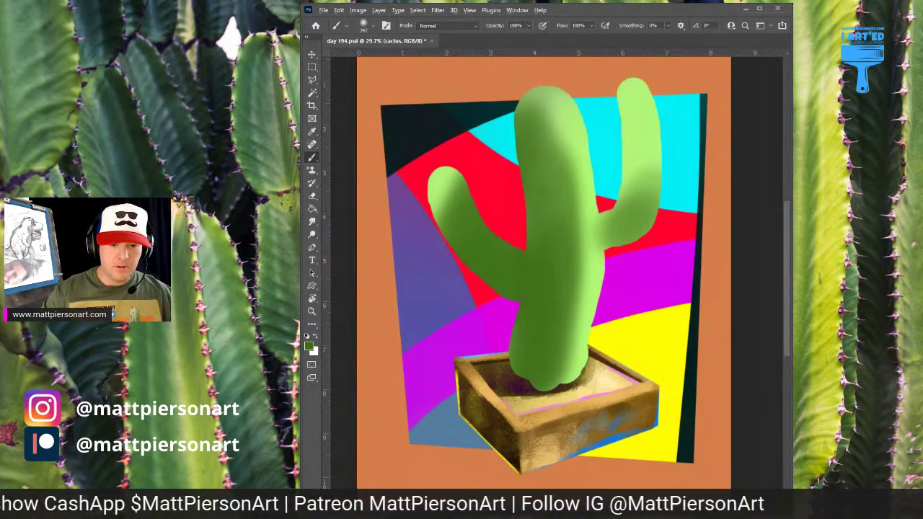
# On a new layer, draw dark green rib lines down the middle and right side of the cactus trunk with a small textured brush.
pyautogui.hotkey('ctrl', 'shift', 'alt', 'n')
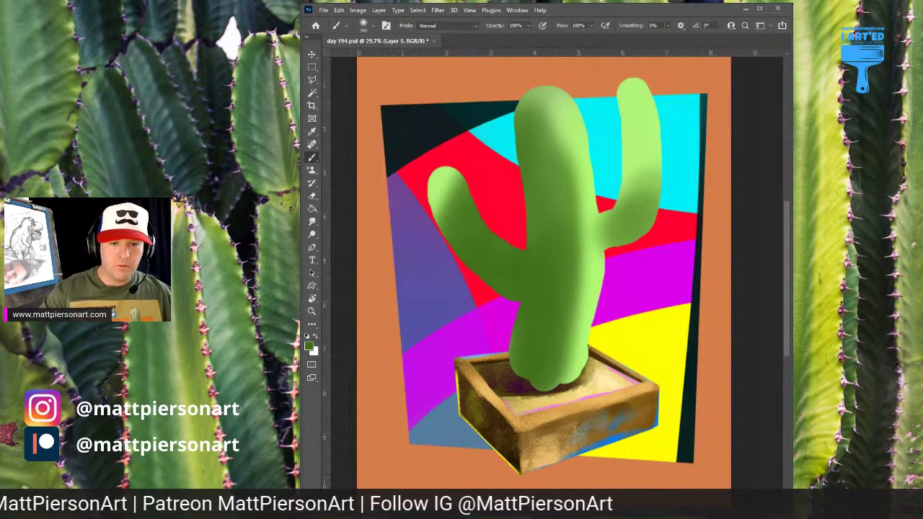
pyautogui.press('.')
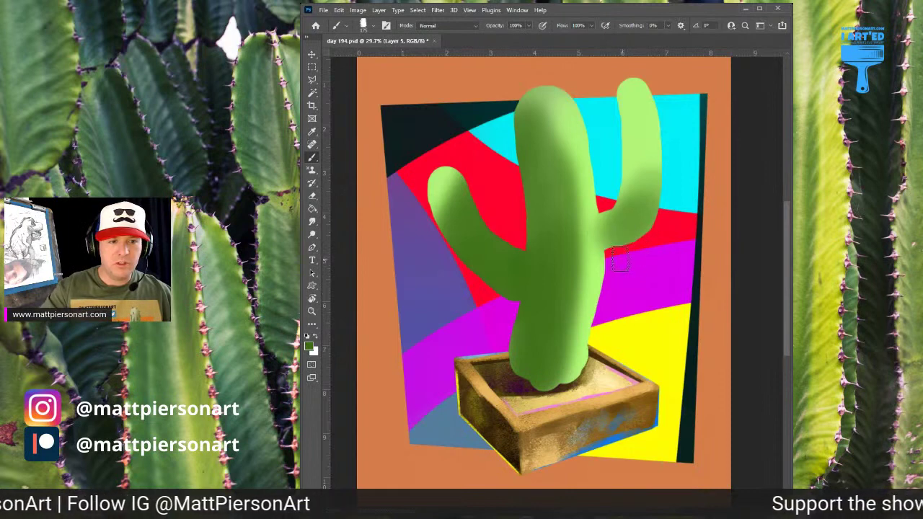
pyautogui.press('[')
pyautogui.press('[')
pyautogui.press('[')
pyautogui.press('[')
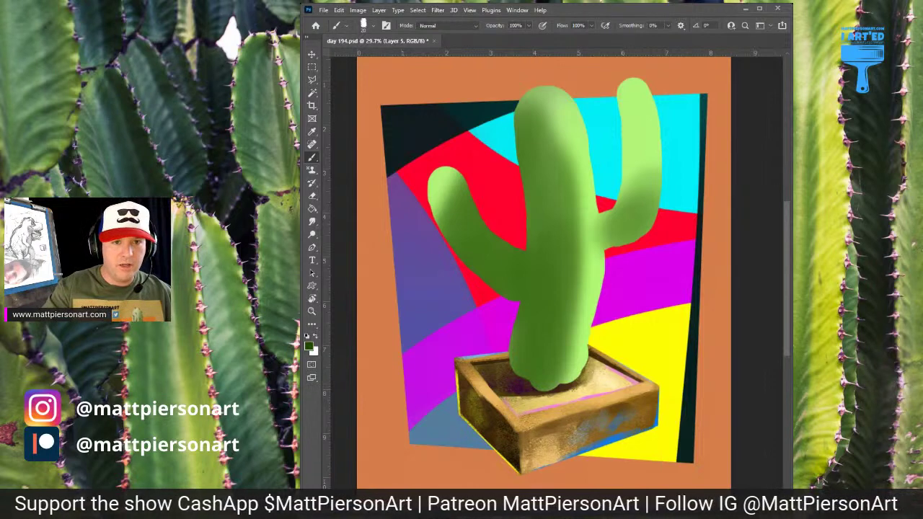
pyautogui.moveTo(557, 105)
pyautogui.mouseDown()
pyautogui.moveTo(579, 160)
pyautogui.moveTo(585, 231)
pyautogui.moveTo(570, 341)
pyautogui.mouseUp()
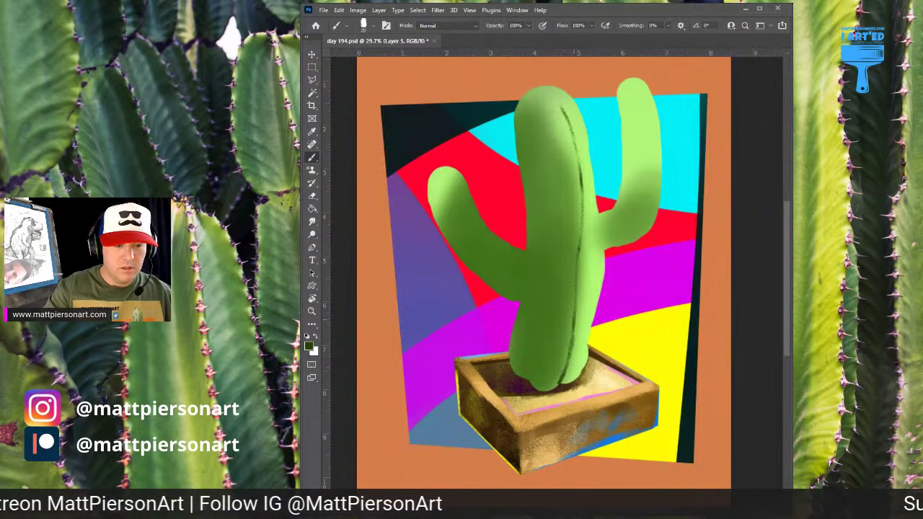
pyautogui.moveTo(580, 363); pyautogui.dragTo(594, 216)
pyautogui.moveTo(535, 359); pyautogui.dragTo(560, 248)
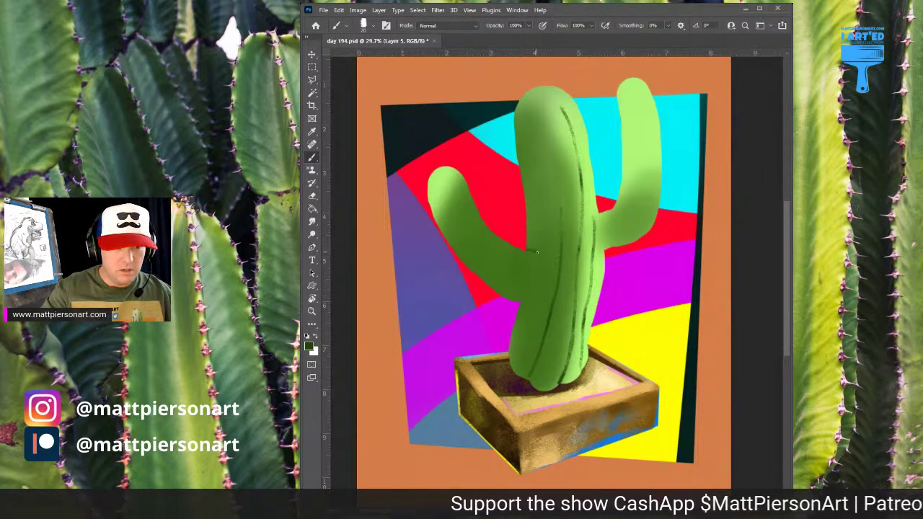
# Outline the left arm's joint and add dark green rib lines along the left arm and the trunk's left side.
pyautogui.moveTo(518, 305)
pyautogui.mouseDown()
pyautogui.moveTo(537, 302)
pyautogui.moveTo(550, 282)
pyautogui.mouseUp()
pyautogui.moveTo(543, 244); pyautogui.dragTo(543, 169)
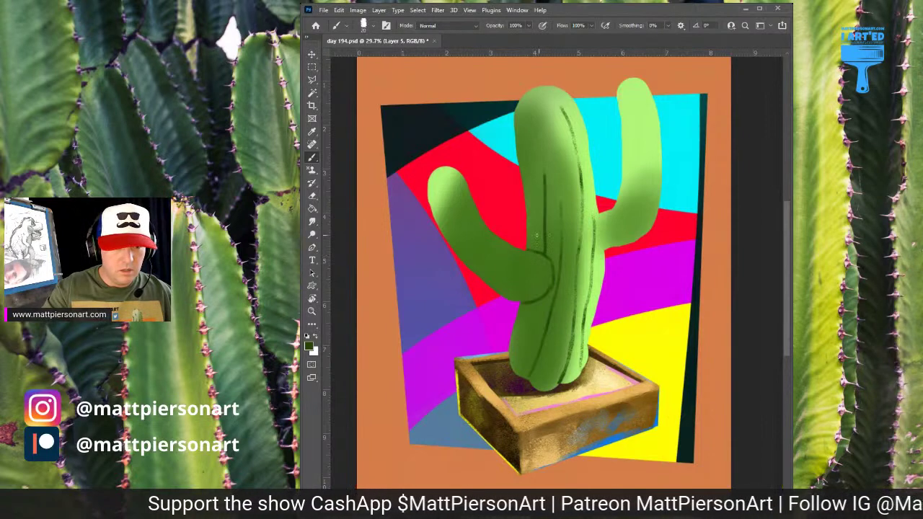
pyautogui.moveTo(535, 222); pyautogui.dragTo(530, 139)
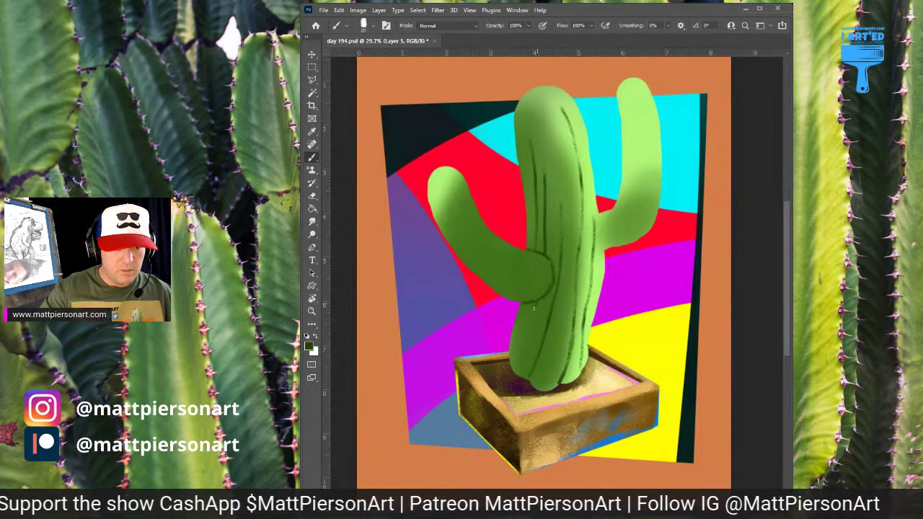
pyautogui.moveTo(534, 309); pyautogui.dragTo(526, 343)
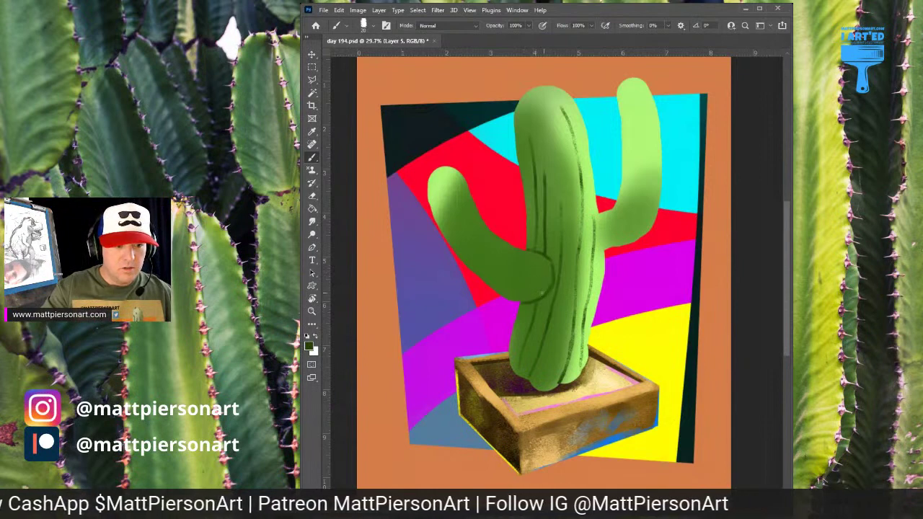
pyautogui.moveTo(518, 292)
pyautogui.mouseDown()
pyautogui.moveTo(456, 240)
pyautogui.moveTo(445, 197)
pyautogui.moveTo(496, 248)
pyautogui.moveTo(550, 271)
pyautogui.moveTo(535, 287)
pyautogui.moveTo(547, 290)
pyautogui.moveTo(515, 276)
pyautogui.mouseUp()
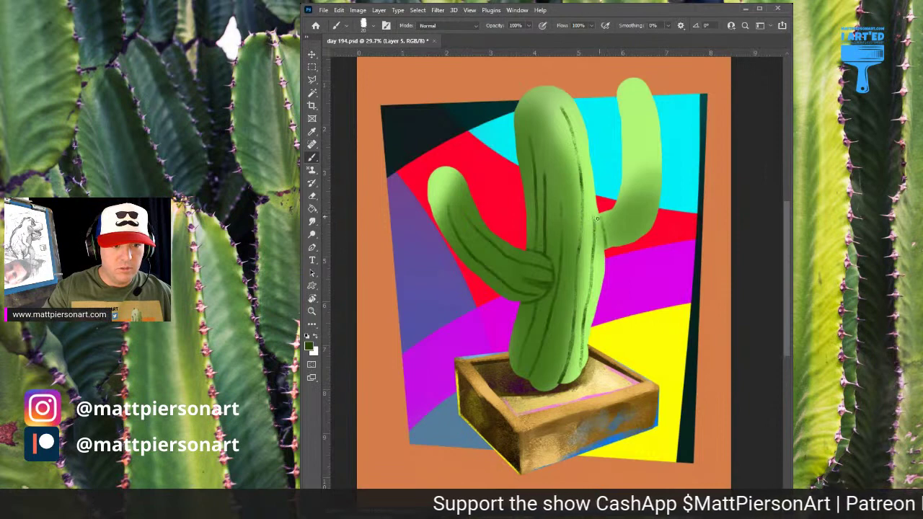
# Add dark rib lines along the right arm and down the center of the trunk, and merge the line layer down.
pyautogui.moveTo(603, 235)
pyautogui.mouseDown()
pyautogui.moveTo(645, 189)
pyautogui.moveTo(636, 221)
pyautogui.moveTo(648, 169)
pyautogui.moveTo(647, 142)
pyautogui.mouseUp()
pyautogui.moveTo(636, 103); pyautogui.dragTo(626, 211)
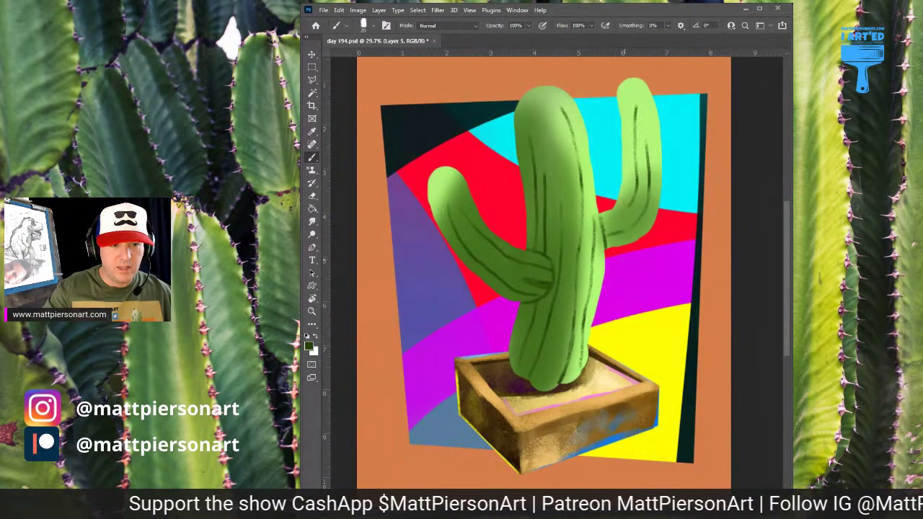
pyautogui.moveTo(558, 208)
pyautogui.mouseDown()
pyautogui.moveTo(544, 119)
pyautogui.moveTo(560, 231)
pyautogui.moveTo(562, 203)
pyautogui.moveTo(563, 260)
pyautogui.mouseUp()
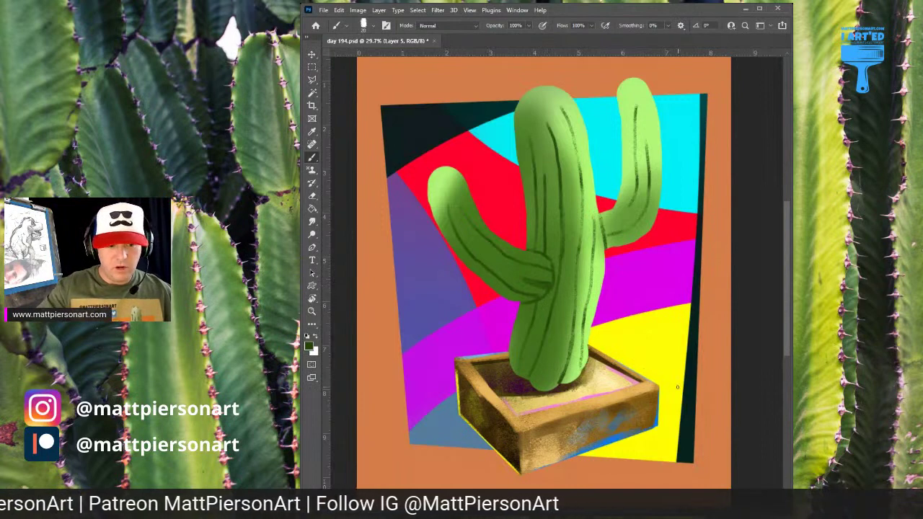
pyautogui.moveTo(543, 350)
pyautogui.mouseDown()
pyautogui.moveTo(531, 380)
pyautogui.moveTo(531, 317)
pyautogui.moveTo(520, 374)
pyautogui.mouseUp()
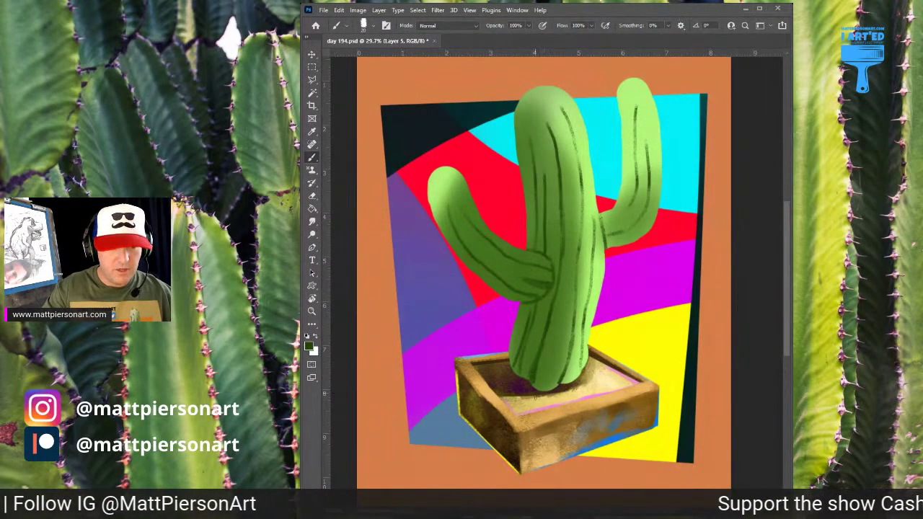
pyautogui.hotkey('ctrl', 'z')
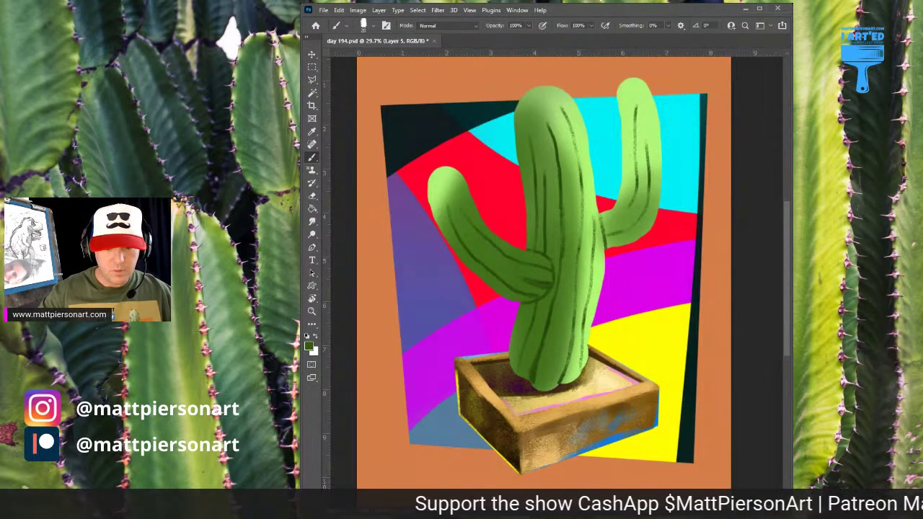
pyautogui.hotkey('ctrl', 'e')
# On a new layer, shade the middle and upper trunk between the ribs with dark green using a larger textured brush.
pyautogui.hotkey('ctrl', 'shift', 'alt', 'n')
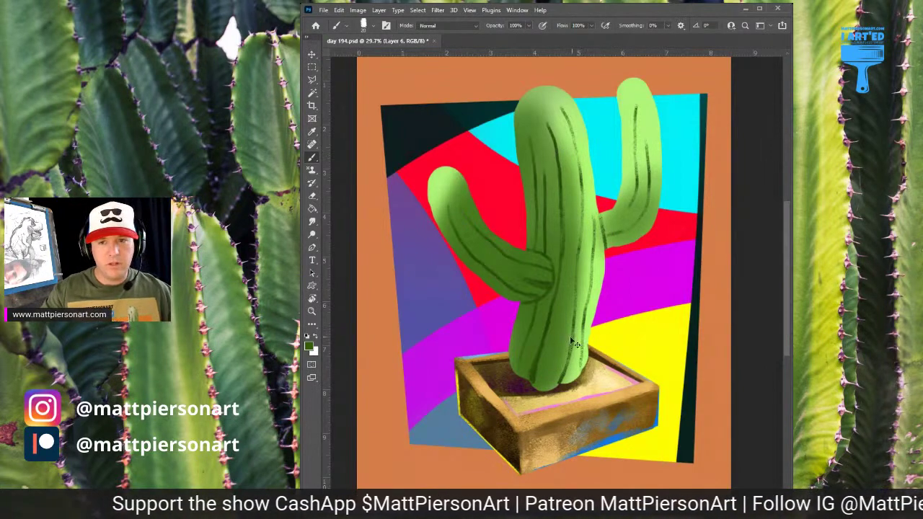
pyautogui.scroll(3, 573, 342)
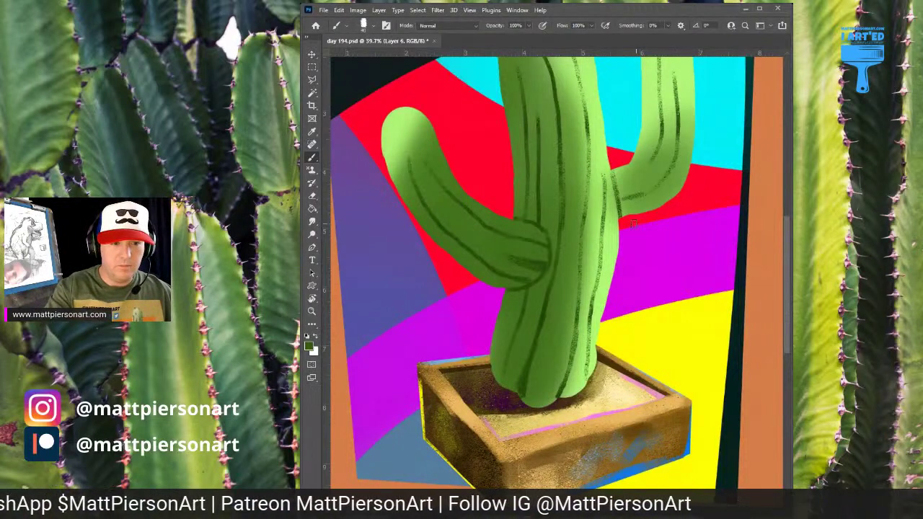
pyautogui.scroll(-2, 636, 303)
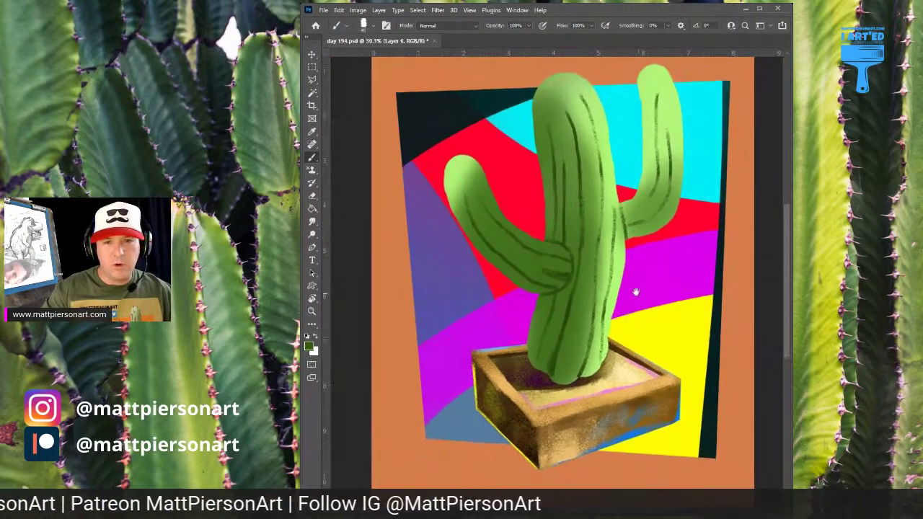
pyautogui.scroll(1, 636, 292)
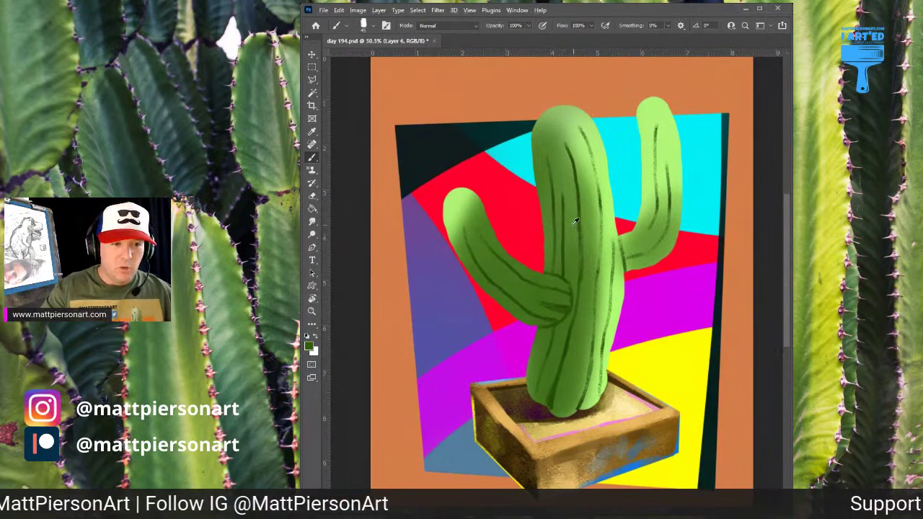
pyautogui.press(']')
pyautogui.moveTo(567, 156)
pyautogui.mouseDown()
pyautogui.moveTo(582, 268)
pyautogui.moveTo(580, 251)
pyautogui.moveTo(552, 418)
pyautogui.mouseUp()
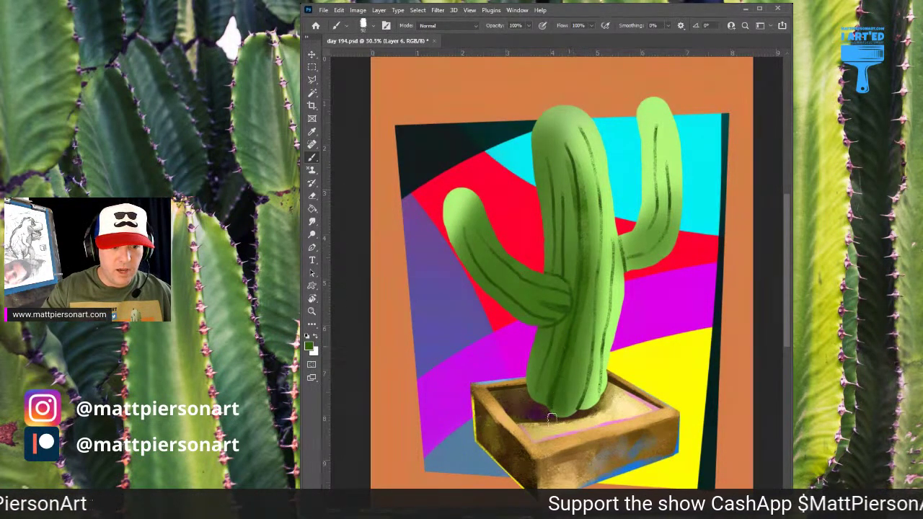
pyautogui.moveTo(567, 215); pyautogui.dragTo(566, 260)
pyautogui.moveTo(571, 205); pyautogui.dragTo(572, 264)
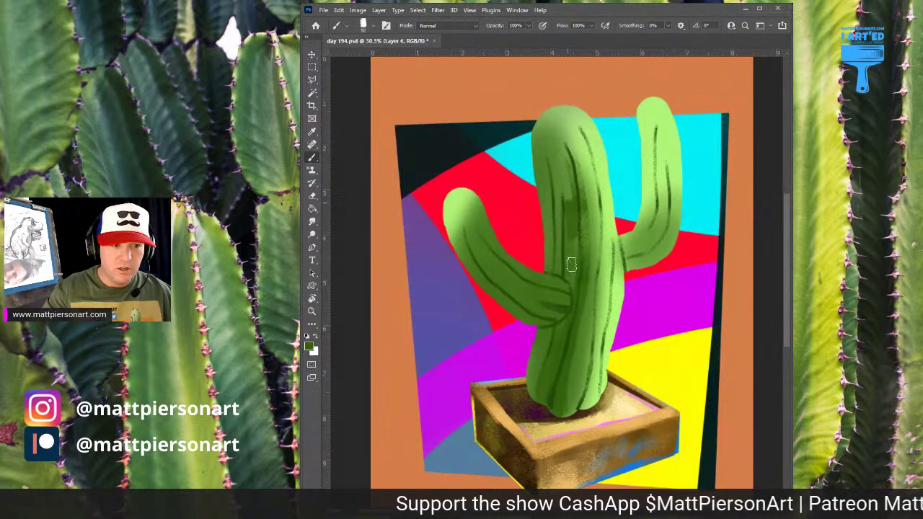
pyautogui.moveTo(552, 148); pyautogui.dragTo(557, 258)
pyautogui.moveTo(581, 142); pyautogui.dragTo(586, 237)
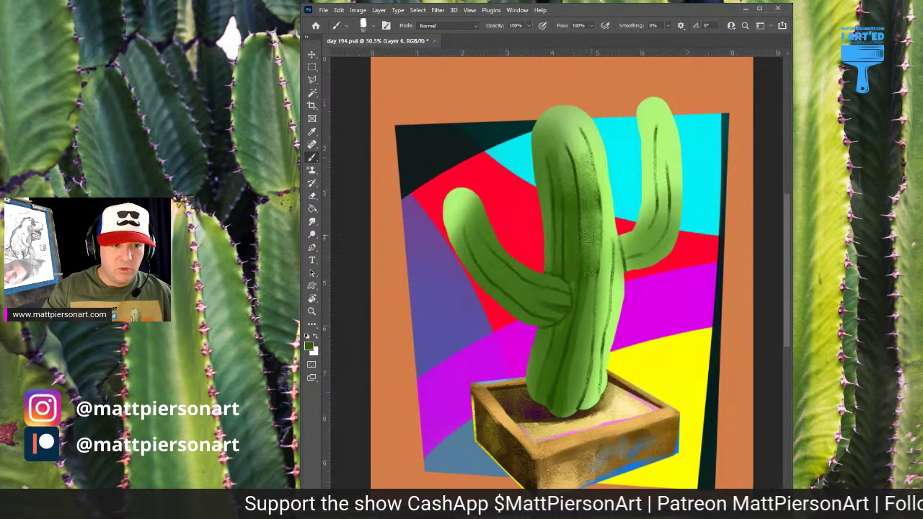
# Brush grainy dark green texture down the right side of the trunk to its base.
pyautogui.moveTo(598, 202); pyautogui.dragTo(585, 402)
pyautogui.moveTo(587, 342); pyautogui.dragTo(566, 418)
pyautogui.moveTo(577, 361); pyautogui.dragTo(568, 410)
pyautogui.moveTo(602, 364)
pyautogui.mouseDown()
pyautogui.moveTo(608, 303)
pyautogui.moveTo(594, 163)
pyautogui.moveTo(582, 147)
pyautogui.moveTo(550, 172)
pyautogui.moveTo(548, 231)
pyautogui.mouseUp()
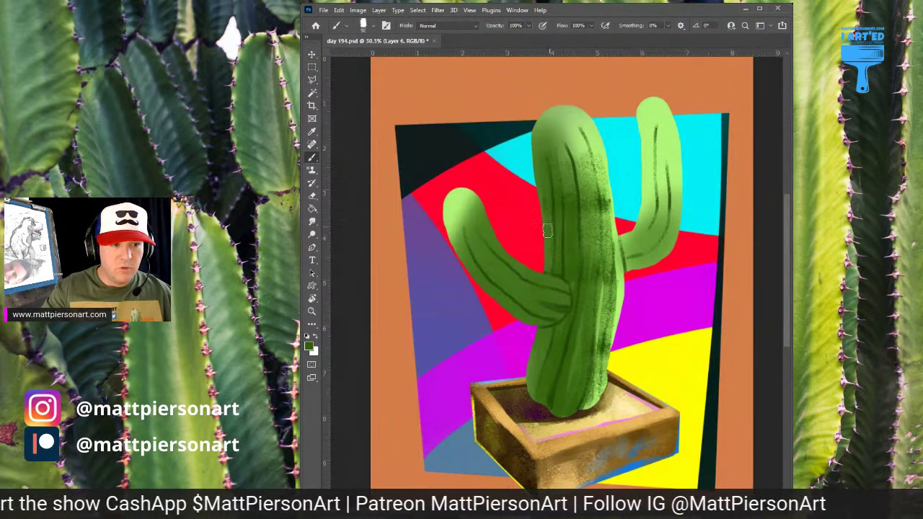
# Shade the left arm, the right arm's inner ribs and the upper trunk with textured dark green.
pyautogui.moveTo(548, 315); pyautogui.dragTo(474, 278)
pyautogui.moveTo(513, 300); pyautogui.dragTo(468, 245)
pyautogui.moveTo(550, 292); pyautogui.dragTo(475, 242)
pyautogui.moveTo(554, 342)
pyautogui.mouseDown()
pyautogui.moveTo(531, 391)
pyautogui.moveTo(541, 339)
pyautogui.mouseUp()
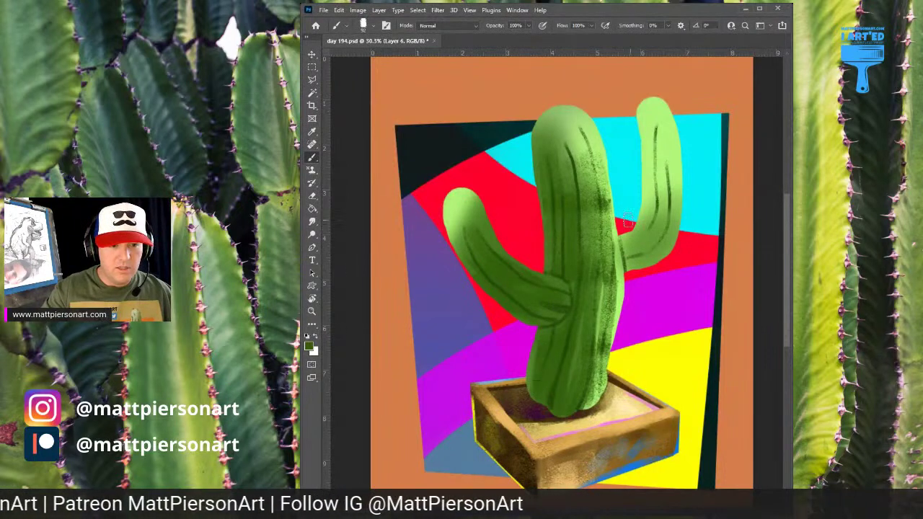
pyautogui.moveTo(630, 256)
pyautogui.mouseDown()
pyautogui.moveTo(658, 242)
pyautogui.moveTo(669, 211)
pyautogui.moveTo(660, 251)
pyautogui.moveTo(666, 163)
pyautogui.moveTo(660, 155)
pyautogui.moveTo(659, 165)
pyautogui.moveTo(655, 135)
pyautogui.moveTo(657, 211)
pyautogui.mouseUp()
pyautogui.moveTo(658, 163)
pyautogui.mouseDown()
pyautogui.moveTo(654, 231)
pyautogui.moveTo(640, 245)
pyautogui.mouseUp()
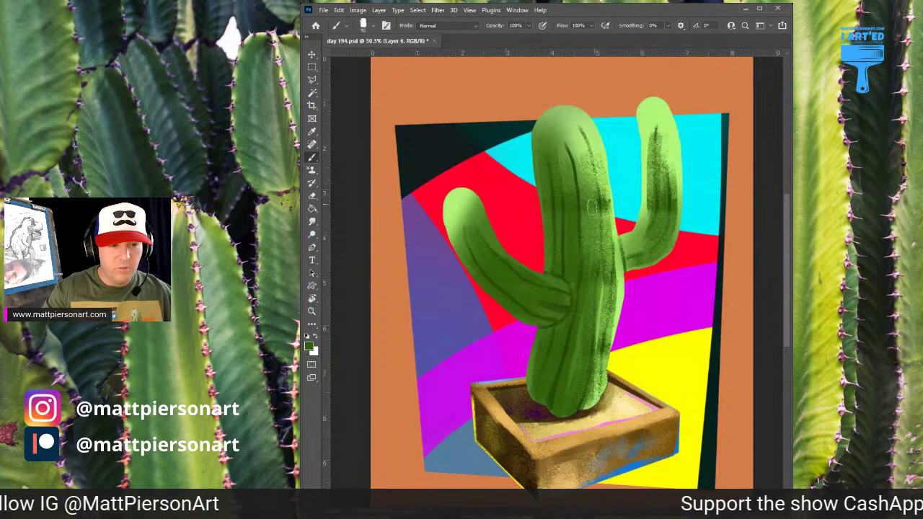
pyautogui.moveTo(591, 207)
pyautogui.mouseDown()
pyautogui.moveTo(599, 267)
pyautogui.moveTo(562, 131)
pyautogui.moveTo(541, 147)
pyautogui.moveTo(566, 171)
pyautogui.moveTo(559, 234)
pyautogui.moveTo(577, 249)
pyautogui.mouseUp()
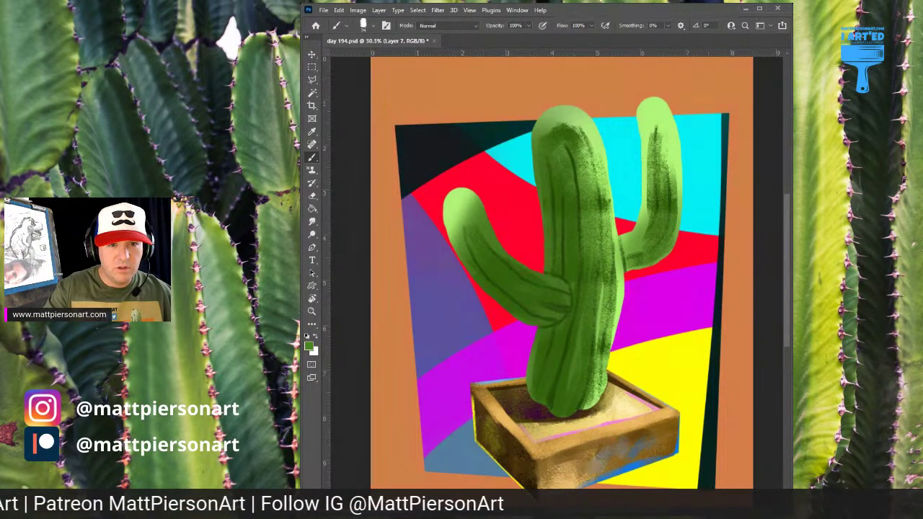
# At 99% opacity on a separate layer, paint mid-green strips between the ribs of the trunk and both arms.
pyautogui.press('9')
pyautogui.press('9')
pyautogui.moveTo(587, 207)
pyautogui.mouseDown()
pyautogui.moveTo(577, 143)
pyautogui.moveTo(589, 196)
pyautogui.mouseUp()
pyautogui.moveTo(584, 151); pyautogui.dragTo(592, 209)
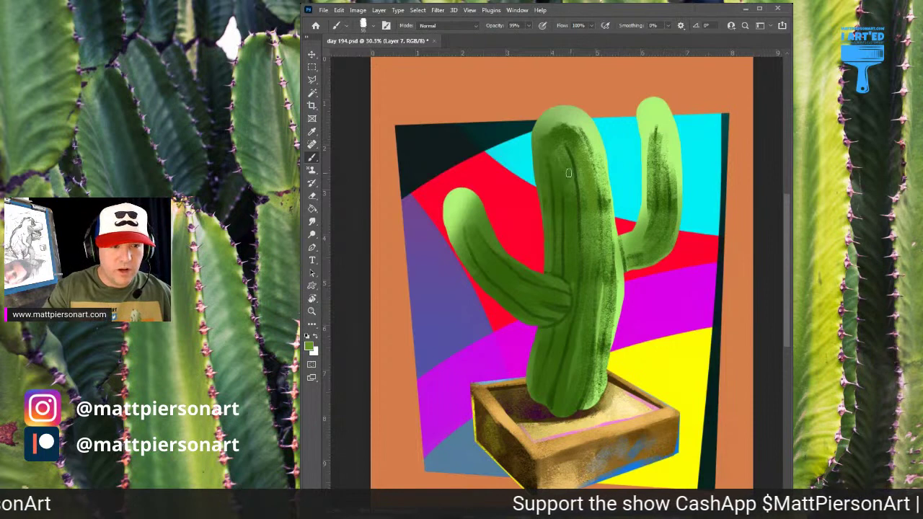
pyautogui.moveTo(574, 151); pyautogui.dragTo(591, 206)
pyautogui.moveTo(588, 266); pyautogui.dragTo(585, 304)
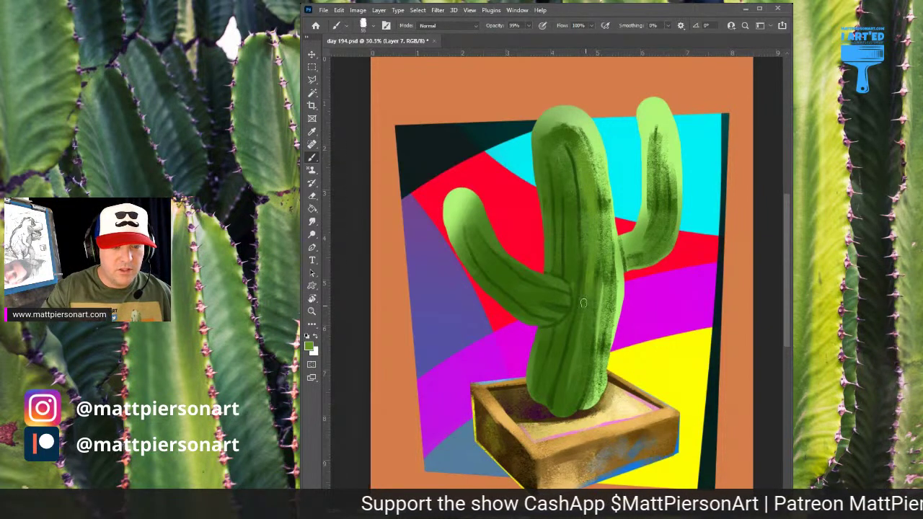
pyautogui.moveTo(581, 359)
pyautogui.mouseDown()
pyautogui.moveTo(579, 305)
pyautogui.moveTo(562, 399)
pyautogui.moveTo(557, 358)
pyautogui.mouseUp()
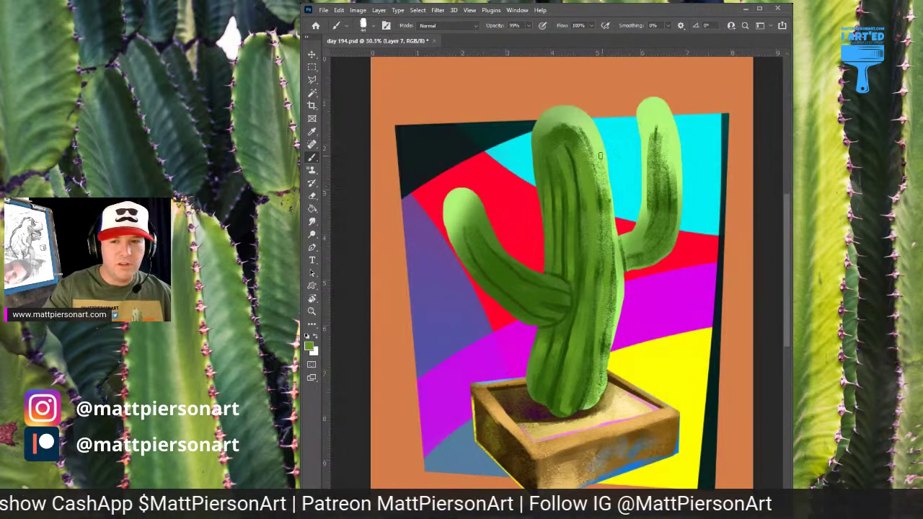
pyautogui.moveTo(598, 155)
pyautogui.mouseDown()
pyautogui.moveTo(594, 178)
pyautogui.moveTo(592, 153)
pyautogui.mouseUp()
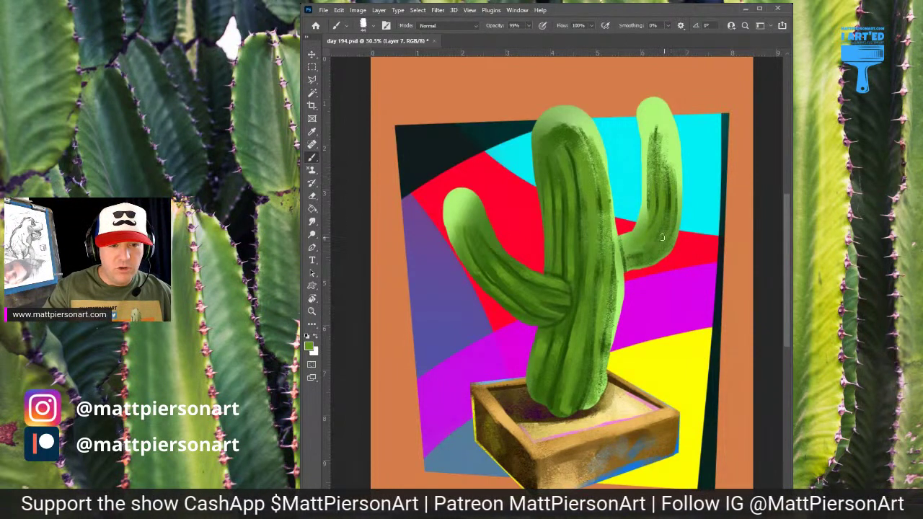
pyautogui.moveTo(619, 263)
pyautogui.mouseDown()
pyautogui.moveTo(611, 306)
pyautogui.moveTo(615, 269)
pyautogui.moveTo(608, 340)
pyautogui.mouseUp()
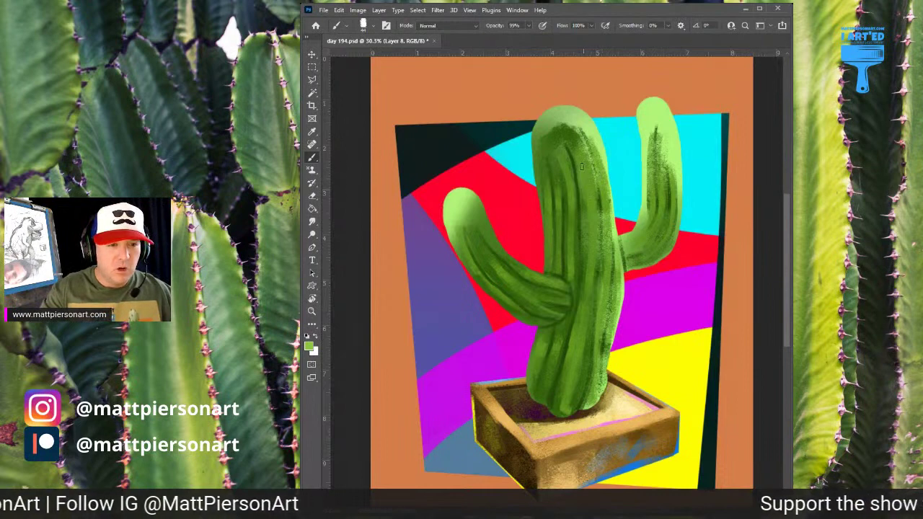
# On another layer, brush brighter yellow-green over the top and upper right side of the trunk, softening the dark texture.
pyautogui.moveTo(581, 146); pyautogui.dragTo(592, 204)
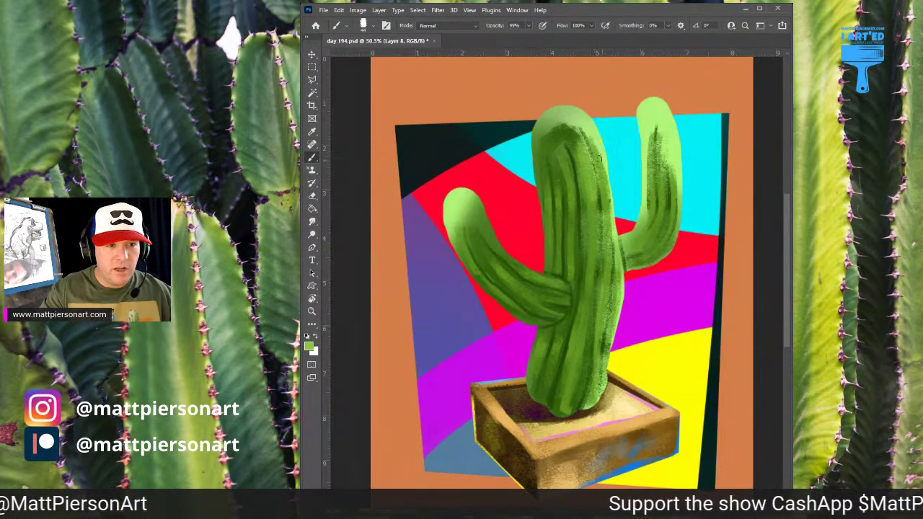
pyautogui.moveTo(589, 138); pyautogui.dragTo(604, 183)
pyautogui.moveTo(559, 145); pyautogui.dragTo(567, 173)
pyautogui.moveTo(566, 125)
pyautogui.mouseDown()
pyautogui.moveTo(576, 142)
pyautogui.moveTo(567, 121)
pyautogui.moveTo(587, 127)
pyautogui.moveTo(572, 107)
pyautogui.mouseUp()
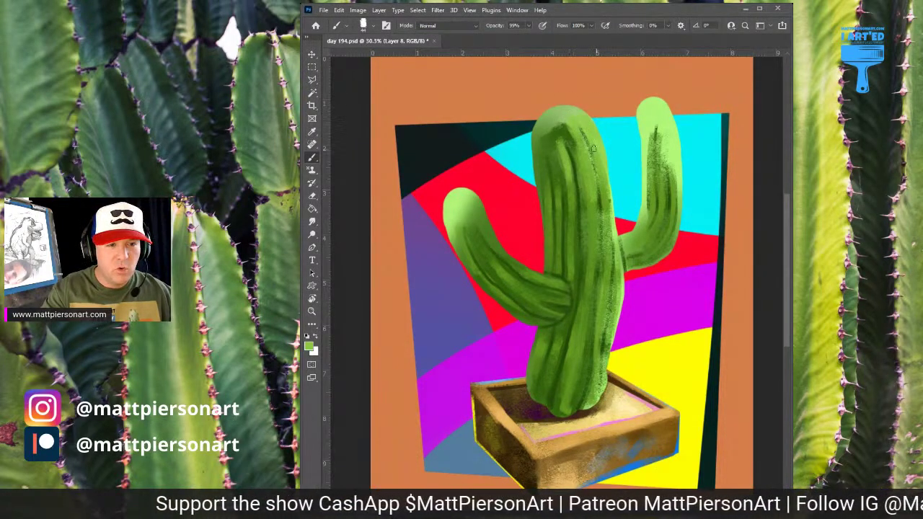
pyautogui.moveTo(609, 198); pyautogui.dragTo(613, 212)
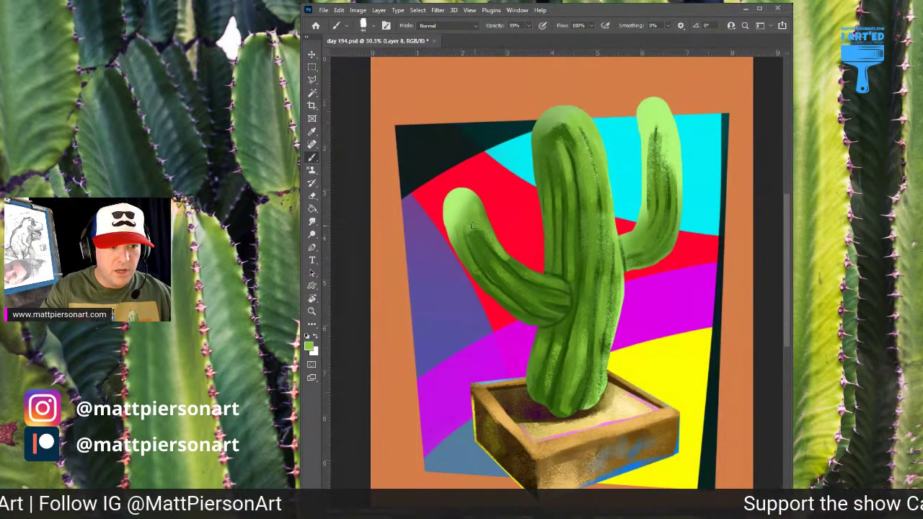
# Dab bright green highlights onto the ribs of the left arm, the trunk and the lower right arm.
pyautogui.moveTo(466, 259)
pyautogui.mouseDown()
pyautogui.moveTo(503, 268)
pyautogui.moveTo(511, 289)
pyautogui.mouseUp()
pyautogui.moveTo(589, 272); pyautogui.dragTo(592, 263)
pyautogui.moveTo(591, 203); pyautogui.dragTo(593, 241)
pyautogui.moveTo(565, 191); pyautogui.dragTo(568, 215)
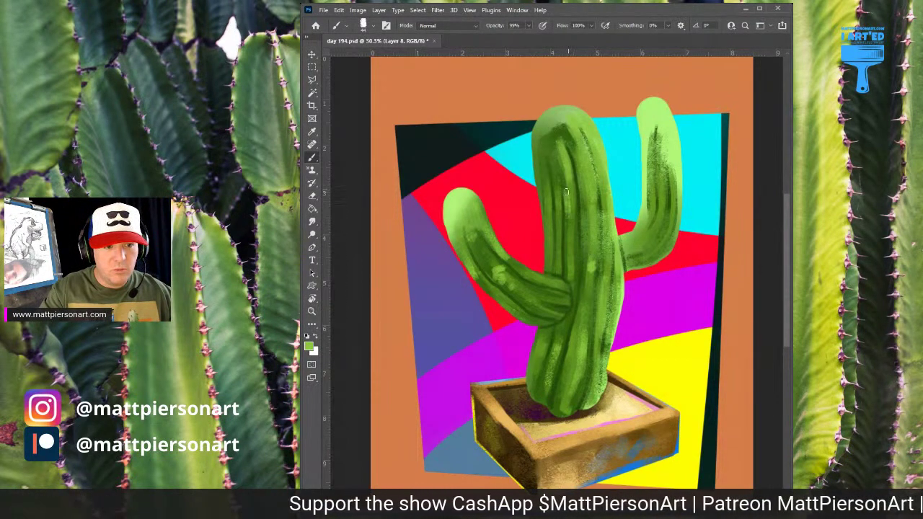
pyautogui.moveTo(556, 140)
pyautogui.mouseDown()
pyautogui.moveTo(554, 158)
pyautogui.moveTo(546, 133)
pyautogui.moveTo(565, 119)
pyautogui.mouseUp()
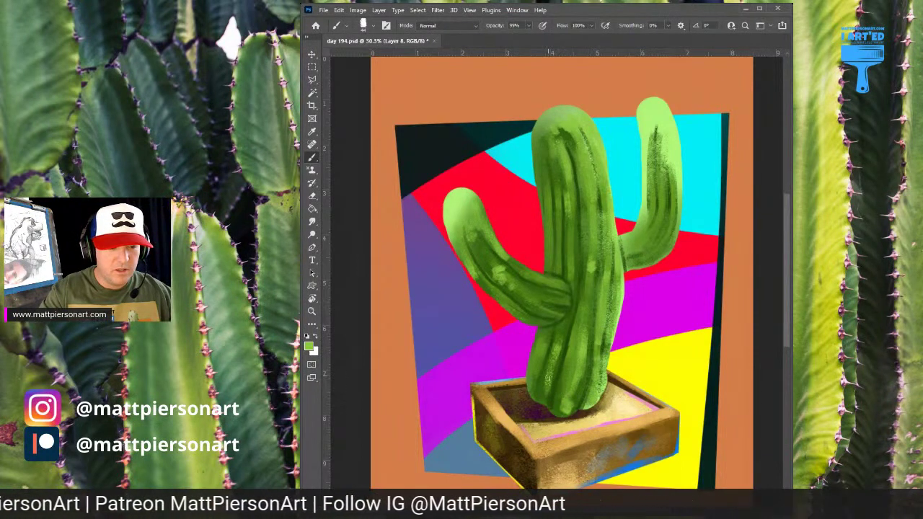
pyautogui.moveTo(644, 238)
pyautogui.mouseDown()
pyautogui.moveTo(638, 247)
pyautogui.moveTo(648, 168)
pyautogui.mouseUp()
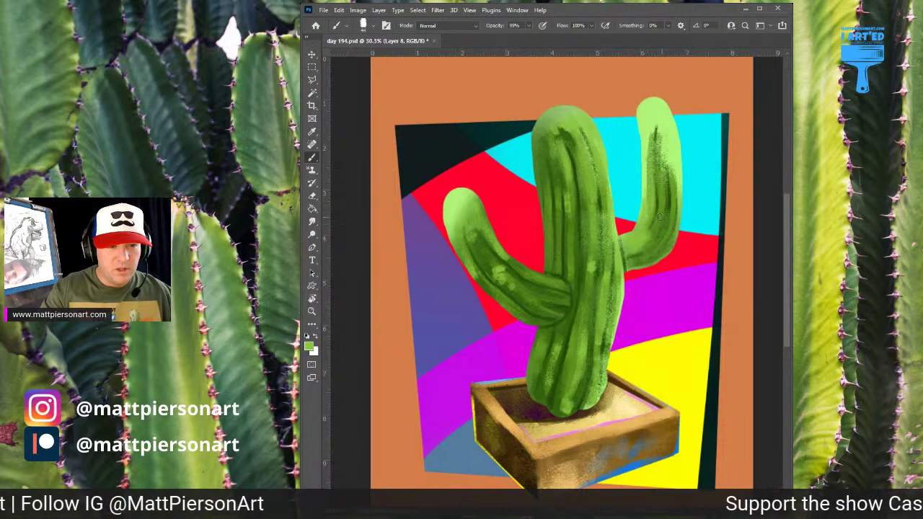
# Dab green highlights onto the ribs of both arms, and on a separate layer stroke lighter green along the trunk's right-hand ribs.
pyautogui.moveTo(662, 214)
pyautogui.mouseDown()
pyautogui.moveTo(662, 142)
pyautogui.moveTo(670, 141)
pyautogui.moveTo(675, 189)
pyautogui.mouseUp()
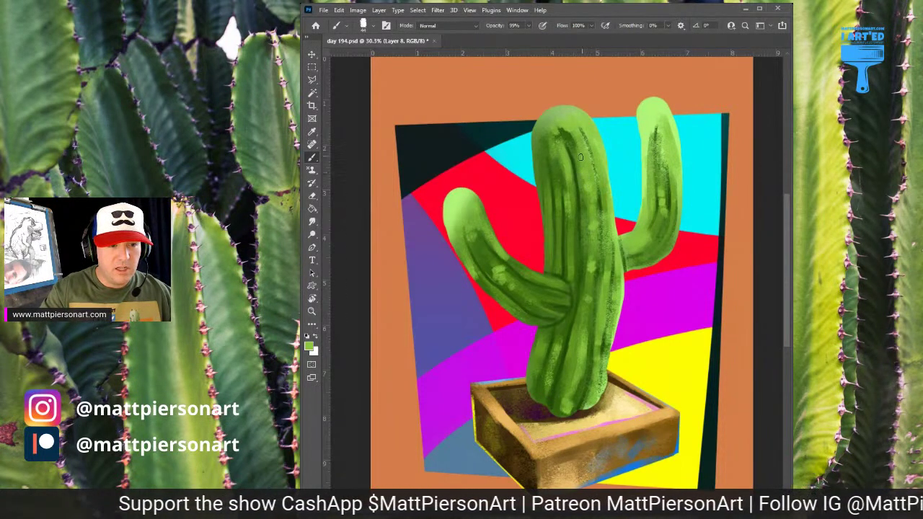
pyautogui.moveTo(540, 275)
pyautogui.mouseDown()
pyautogui.moveTo(546, 278)
pyautogui.moveTo(526, 270)
pyautogui.mouseUp()
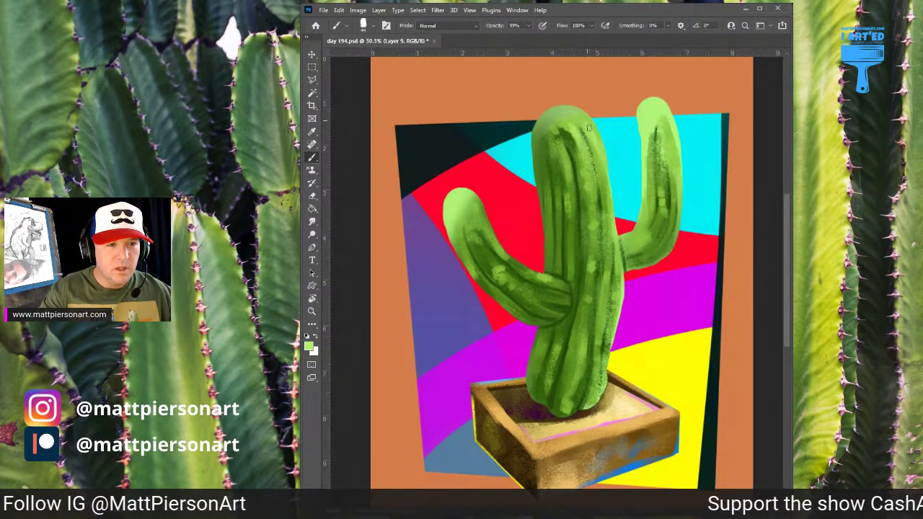
pyautogui.moveTo(603, 176)
pyautogui.mouseDown()
pyautogui.moveTo(619, 294)
pyautogui.moveTo(611, 330)
pyautogui.mouseUp()
pyautogui.moveTo(615, 267)
pyautogui.mouseDown()
pyautogui.moveTo(599, 389)
pyautogui.moveTo(592, 359)
pyautogui.moveTo(594, 384)
pyautogui.moveTo(606, 275)
pyautogui.moveTo(600, 325)
pyautogui.mouseUp()
pyautogui.moveTo(605, 251); pyautogui.dragTo(599, 185)
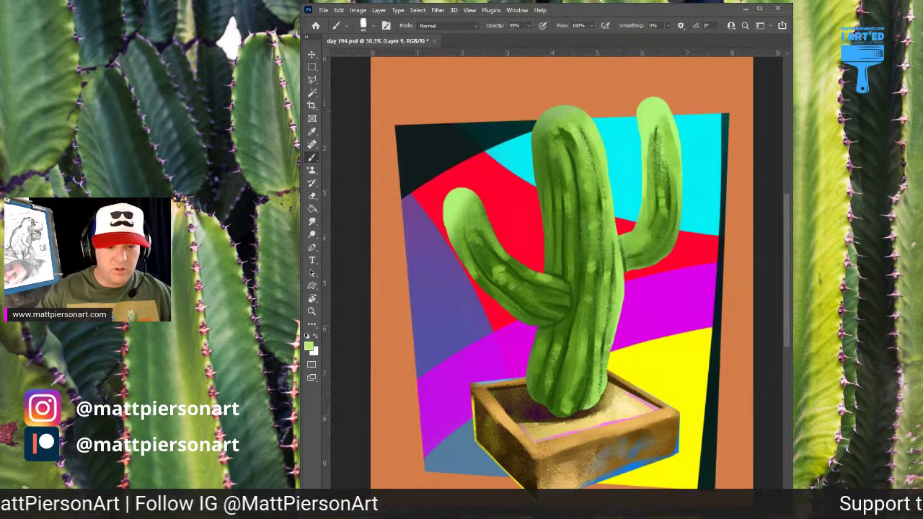
pyautogui.hotkey('ctrl', 'shift', 'z')
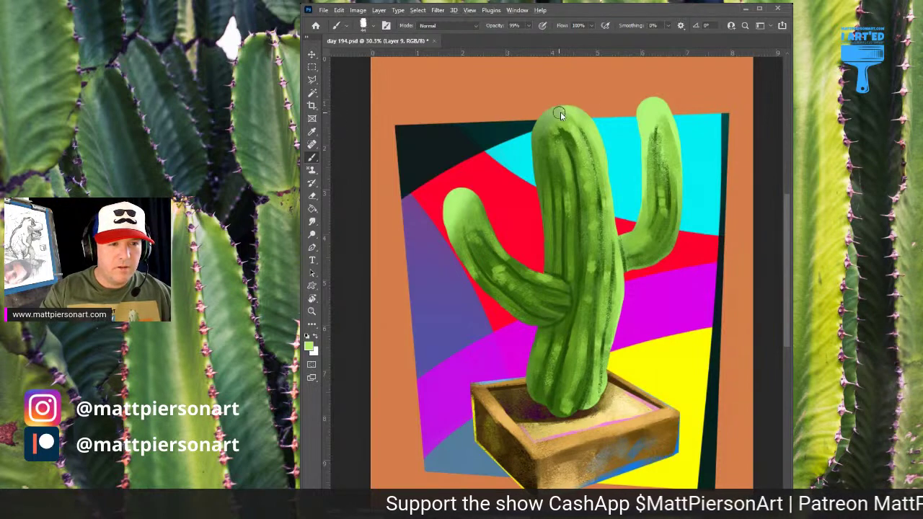
# Brush light green over the top of the trunk, the sides of the right arm, and the left arm's tip and inner edge.
pyautogui.moveTo(570, 117)
pyautogui.mouseDown()
pyautogui.moveTo(532, 125)
pyautogui.moveTo(560, 127)
pyautogui.mouseUp()
pyautogui.moveTo(661, 126)
pyautogui.mouseDown()
pyautogui.moveTo(682, 221)
pyautogui.moveTo(673, 244)
pyautogui.mouseUp()
pyautogui.moveTo(643, 175); pyautogui.dragTo(635, 226)
pyautogui.moveTo(645, 156); pyautogui.dragTo(650, 202)
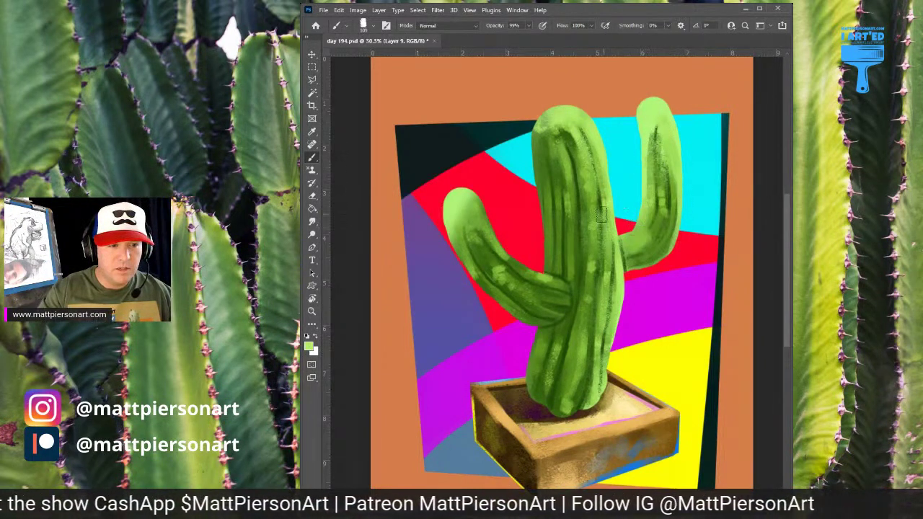
pyautogui.moveTo(465, 205)
pyautogui.mouseDown()
pyautogui.moveTo(451, 204)
pyautogui.moveTo(465, 188)
pyautogui.moveTo(485, 221)
pyautogui.moveTo(476, 199)
pyautogui.mouseUp()
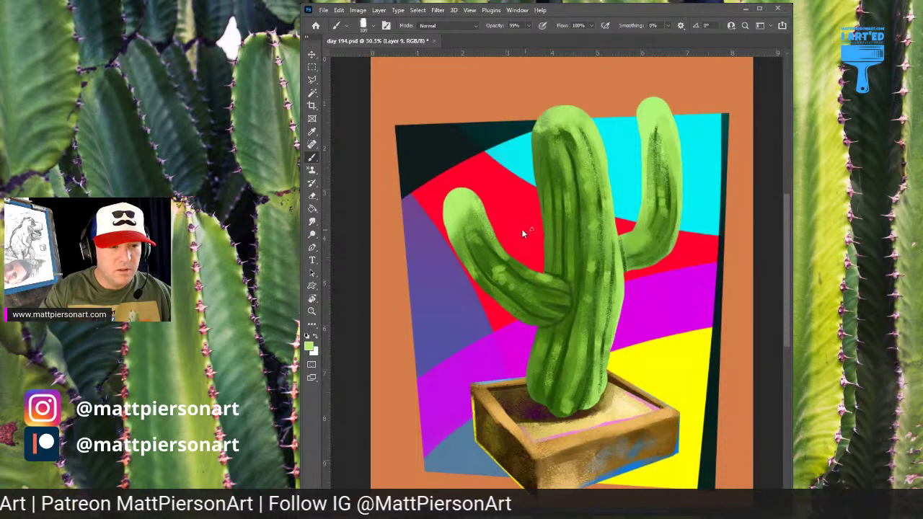
pyautogui.moveTo(494, 225)
pyautogui.mouseDown()
pyautogui.moveTo(511, 257)
pyautogui.moveTo(497, 245)
pyautogui.moveTo(532, 271)
pyautogui.mouseUp()
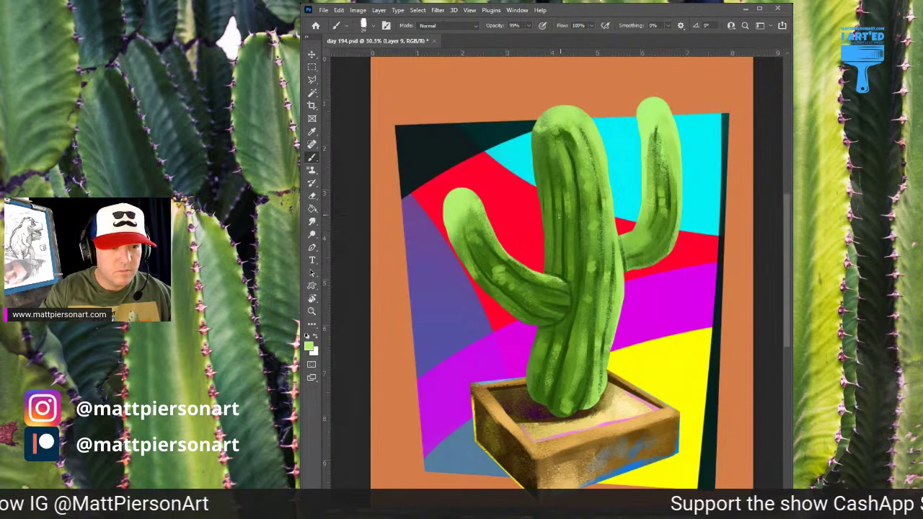
# With a smaller brush, add light green flecks along the central and lower trunk ribs and the left arm's outer edge.
pyautogui.moveTo(558, 222)
pyautogui.mouseDown()
pyautogui.moveTo(561, 167)
pyautogui.moveTo(572, 225)
pyautogui.mouseUp()
pyautogui.moveTo(587, 336); pyautogui.dragTo(570, 400)
pyautogui.moveTo(559, 341); pyautogui.dragTo(552, 373)
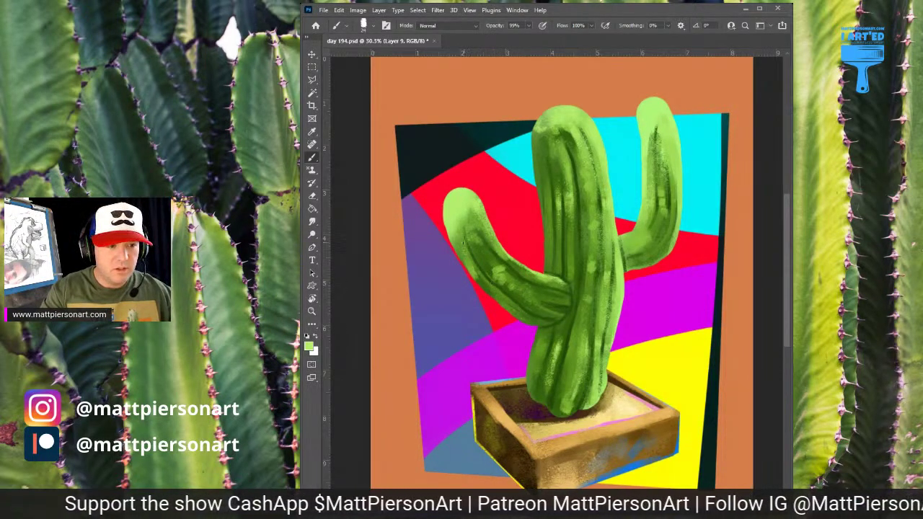
pyautogui.moveTo(463, 244); pyautogui.dragTo(473, 275)
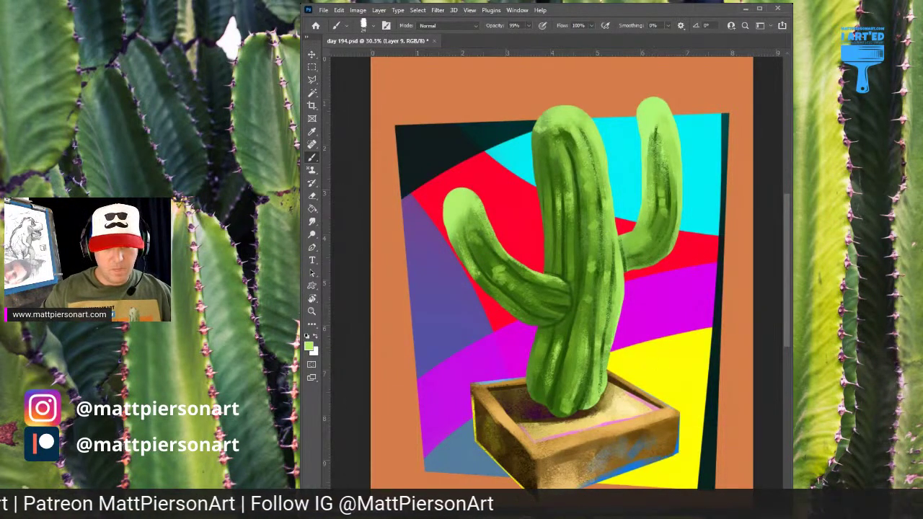
# On a new layer, paint sampled dark green shading into the lower trunk grooves and below the left arm.
pyautogui.hotkey('ctrl', 'shift', 'alt', 'n')
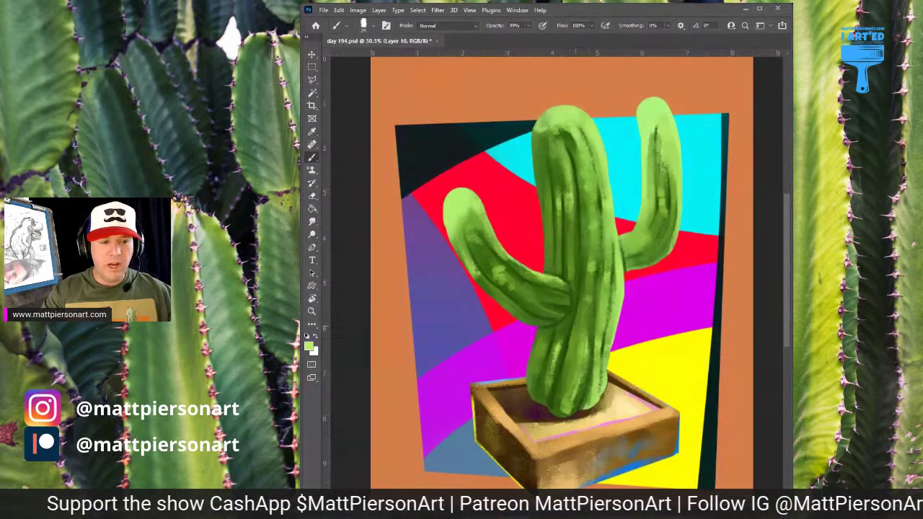
pyautogui.moveTo(562, 353); pyautogui.dragTo(571, 351)
pyautogui.scroll(2, 571, 351)
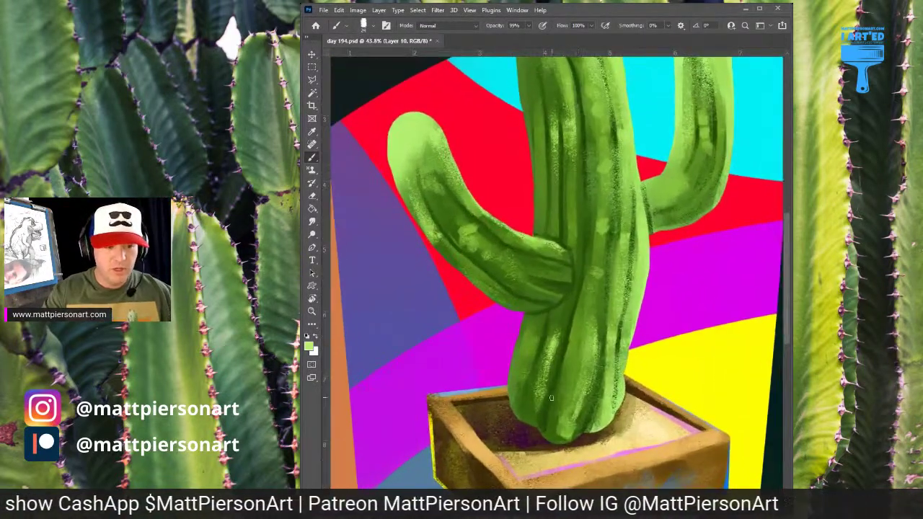
pyautogui.keyDown('alt'); pyautogui.click(557, 381); pyautogui.keyUp('alt')
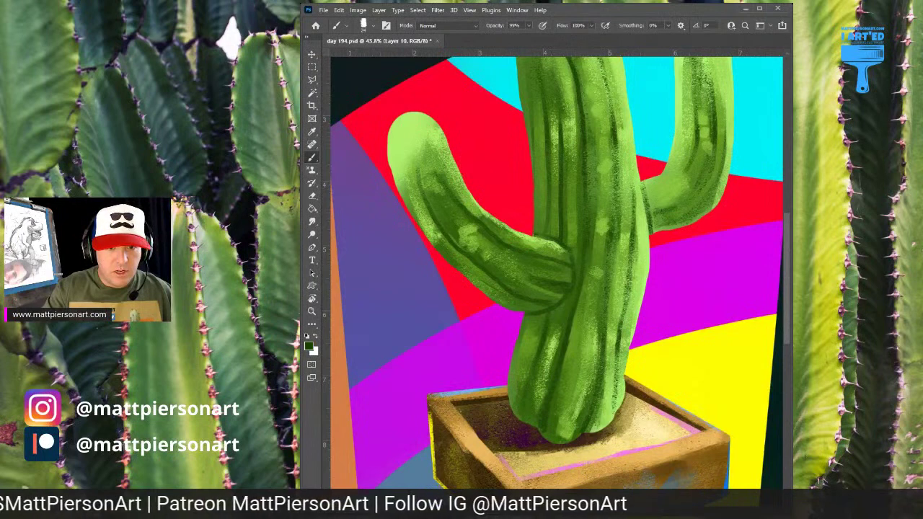
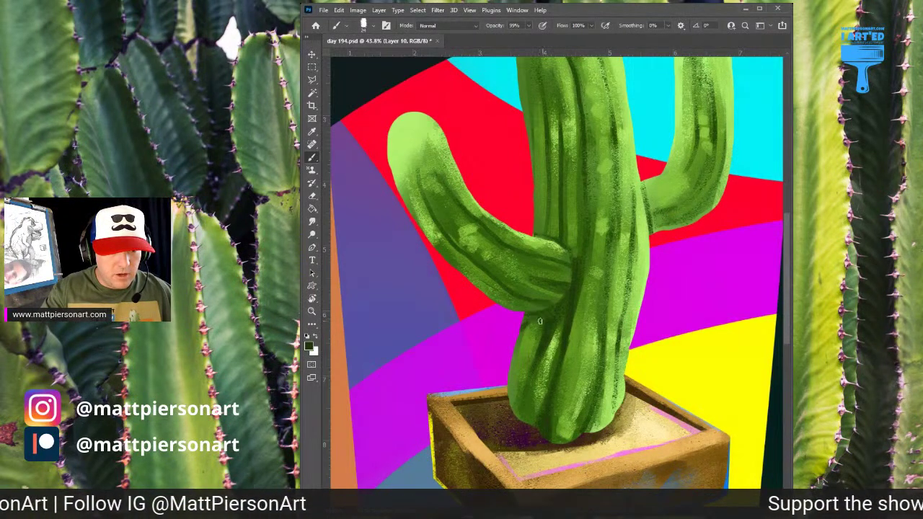
pyautogui.moveTo(531, 326); pyautogui.dragTo(516, 372)
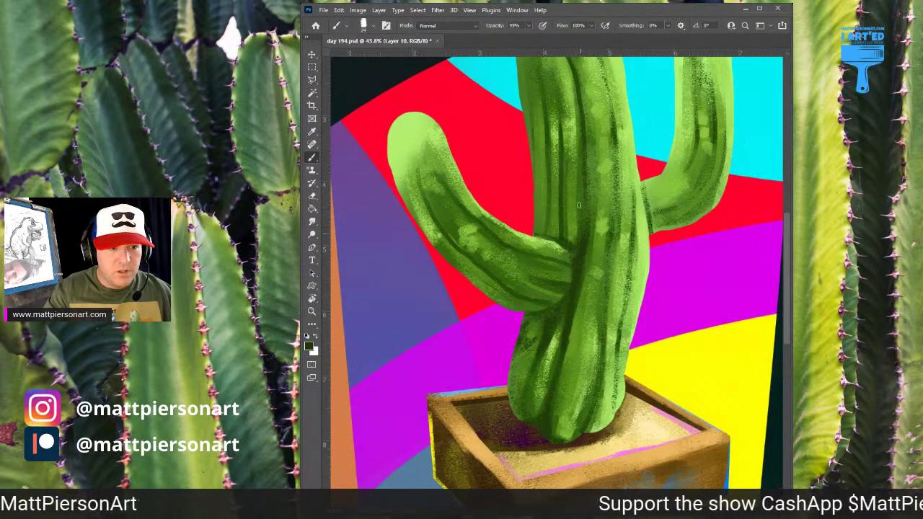
# Deepen the grooves of the middle and lower trunk with dark green strokes, from beside the left arm down to the base.
pyautogui.moveTo(579, 203); pyautogui.dragTo(577, 240)
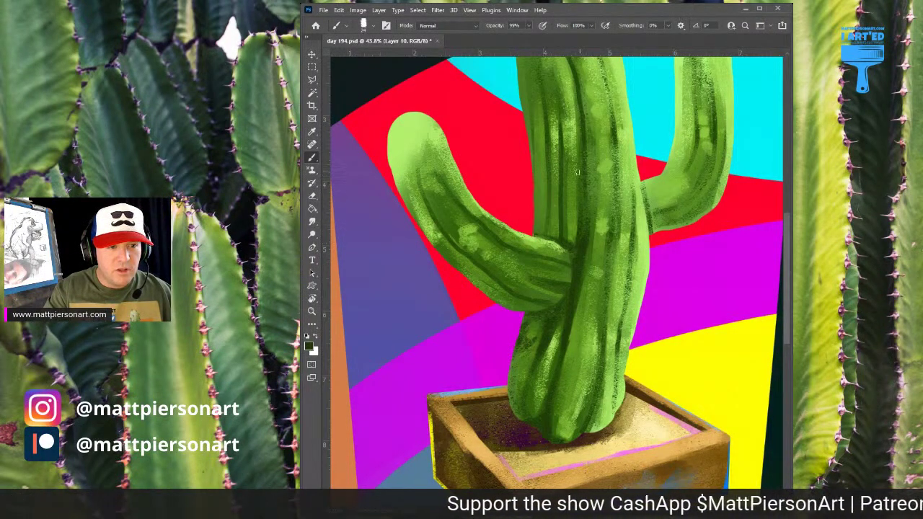
pyautogui.moveTo(562, 201); pyautogui.dragTo(564, 236)
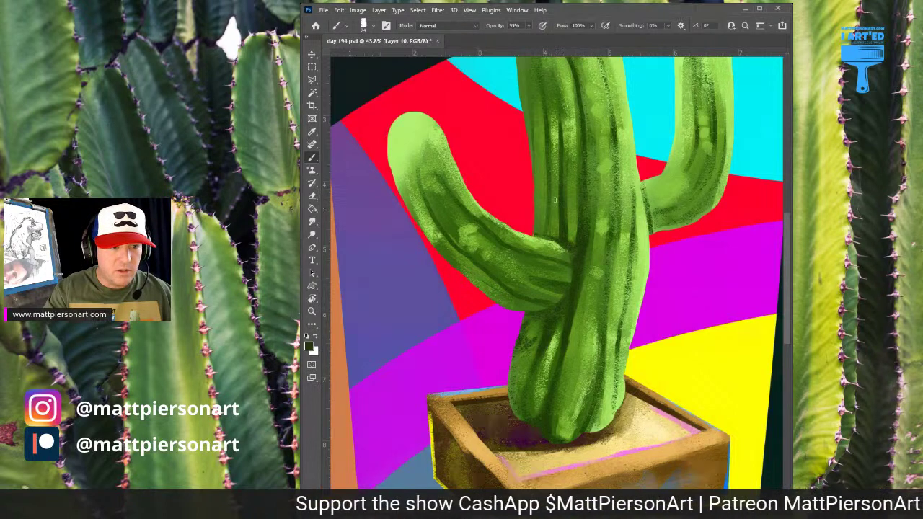
pyautogui.moveTo(556, 199); pyautogui.dragTo(557, 236)
pyautogui.moveTo(588, 267); pyautogui.dragTo(576, 319)
pyautogui.moveTo(591, 443); pyautogui.dragTo(598, 395)
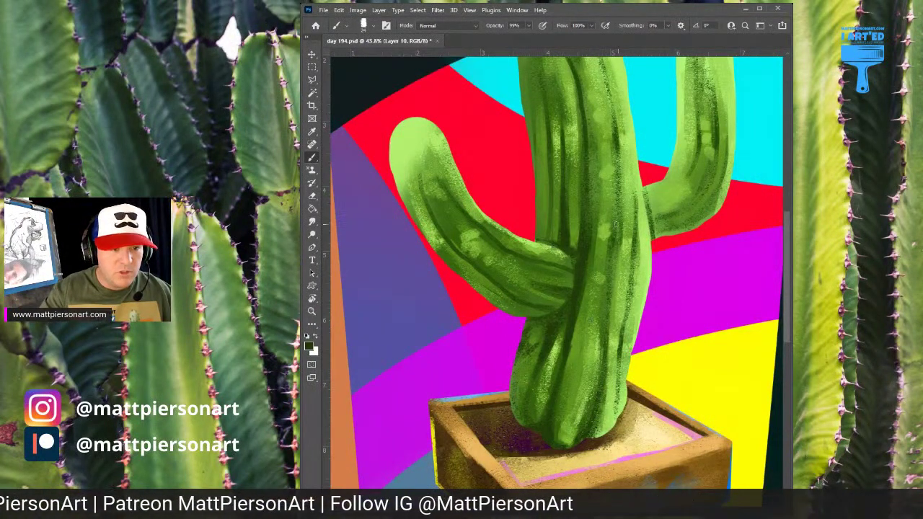
pyautogui.moveTo(617, 223); pyautogui.dragTo(605, 326)
pyautogui.moveTo(614, 253); pyautogui.dragTo(618, 174)
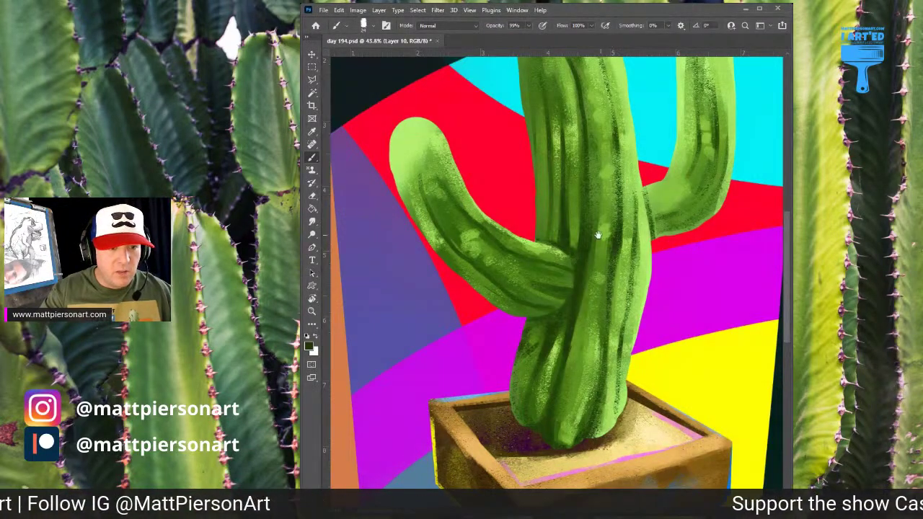
# Extend the dark green groove shading up the center and left side of the upper trunk.
pyautogui.scroll(3, 598, 231)
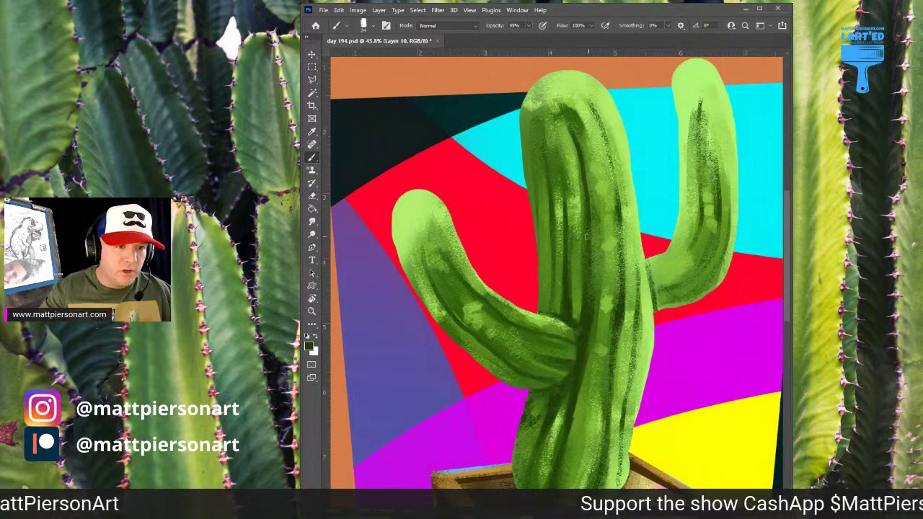
pyautogui.moveTo(590, 232); pyautogui.dragTo(589, 301)
pyautogui.moveTo(557, 175)
pyautogui.mouseDown()
pyautogui.moveTo(559, 204)
pyautogui.moveTo(559, 166)
pyautogui.moveTo(563, 207)
pyautogui.moveTo(538, 118)
pyautogui.moveTo(546, 201)
pyautogui.mouseUp()
pyautogui.moveTo(542, 150)
pyautogui.mouseDown()
pyautogui.moveTo(553, 313)
pyautogui.moveTo(556, 298)
pyautogui.mouseUp()
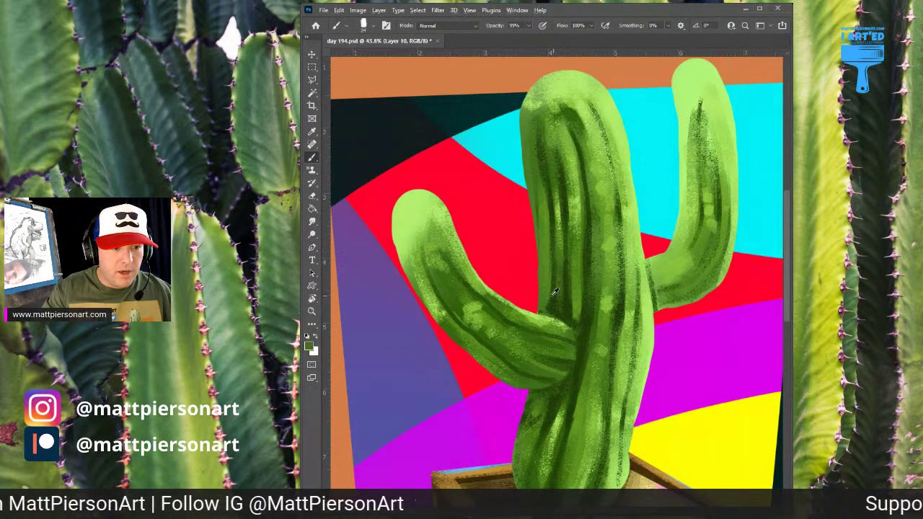
# Shade the left arm's lower ribs and its junction with the trunk in very dark green.
pyautogui.keyDown('alt'); pyautogui.click(551, 296); pyautogui.keyUp('alt')
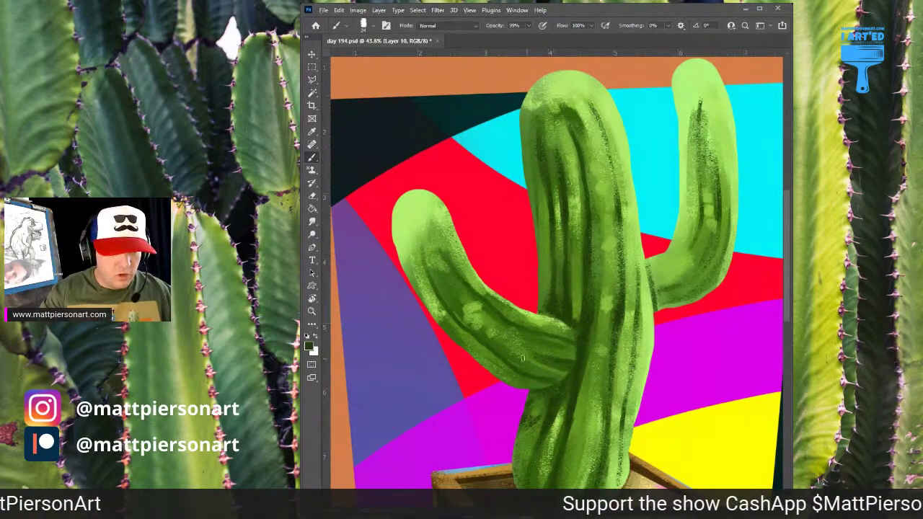
pyautogui.moveTo(504, 343)
pyautogui.mouseDown()
pyautogui.moveTo(530, 355)
pyautogui.moveTo(507, 344)
pyautogui.mouseUp()
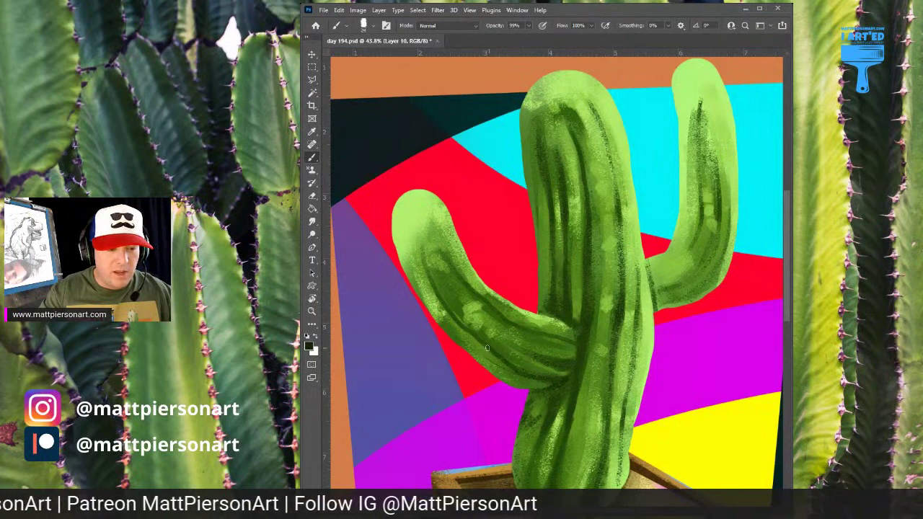
pyautogui.moveTo(487, 349); pyautogui.dragTo(505, 371)
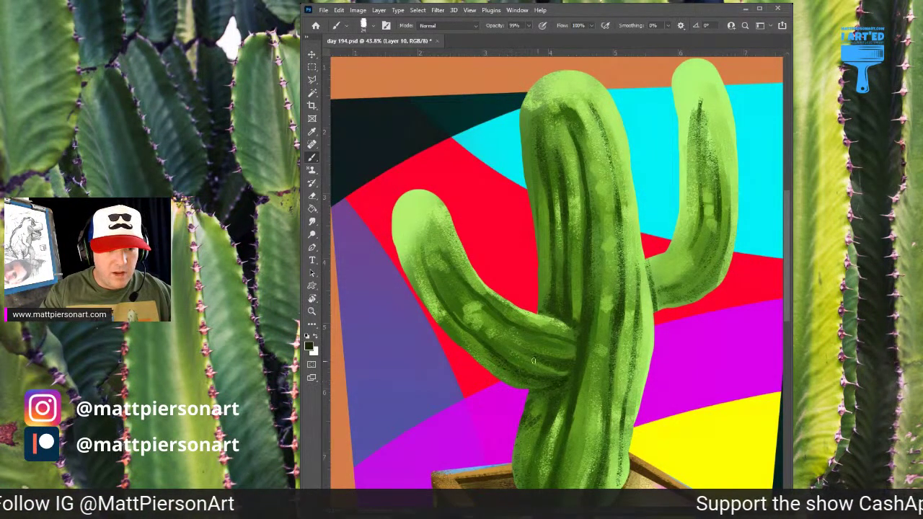
pyautogui.moveTo(517, 327); pyautogui.dragTo(572, 338)
pyautogui.moveTo(560, 388); pyautogui.dragTo(551, 419)
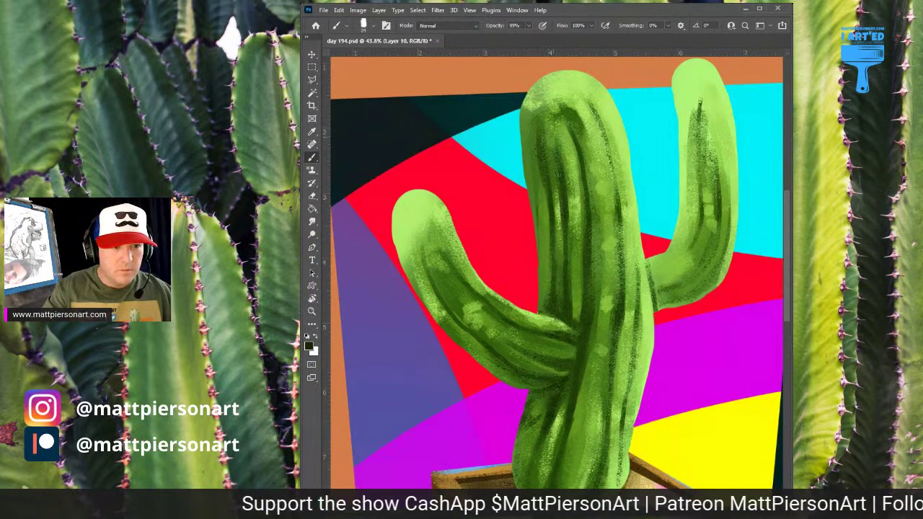
# Sample greens from the trunk and blend the rib ends and upper right edge near its top.
pyautogui.keyDown('alt'); pyautogui.click(575, 115); pyautogui.keyUp('alt')
pyautogui.moveTo(569, 107); pyautogui.dragTo(595, 150)
pyautogui.keyDown('alt'); pyautogui.click(581, 110); pyautogui.keyUp('alt')
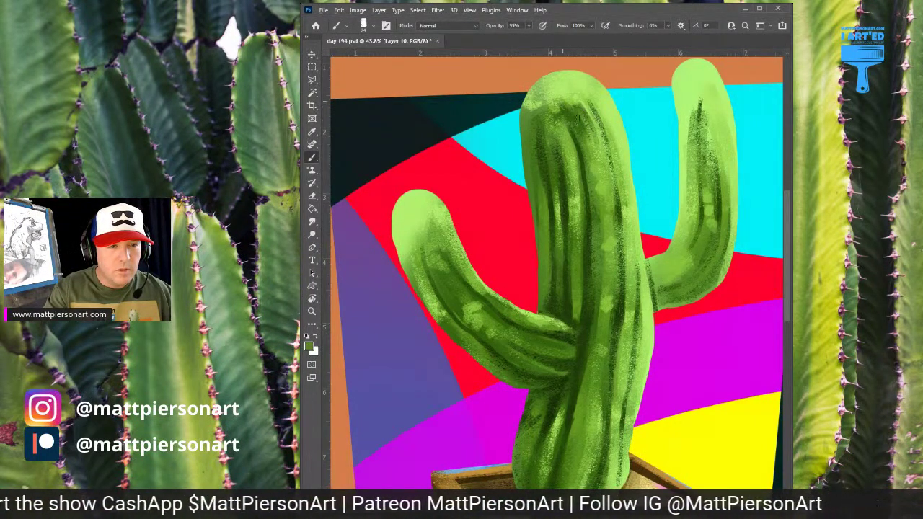
pyautogui.keyDown('alt'); pyautogui.click(573, 102); pyautogui.keyUp('alt')
pyautogui.moveTo(569, 100); pyautogui.dragTo(583, 111)
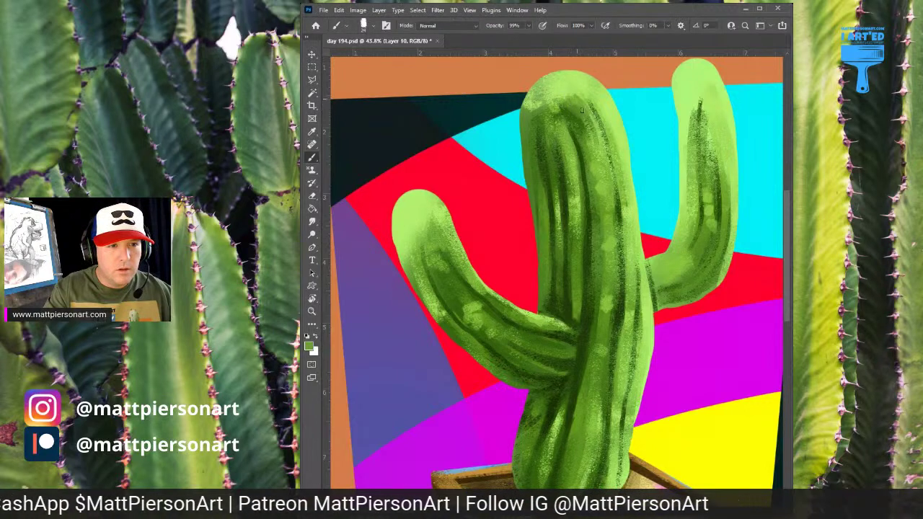
pyautogui.keyDown('alt'); pyautogui.click(598, 156); pyautogui.keyUp('alt')
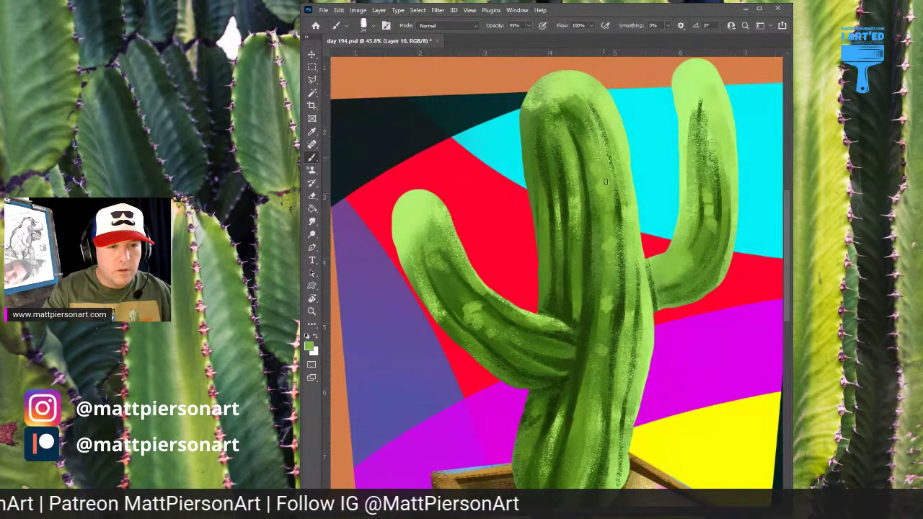
pyautogui.moveTo(624, 147); pyautogui.dragTo(618, 166)
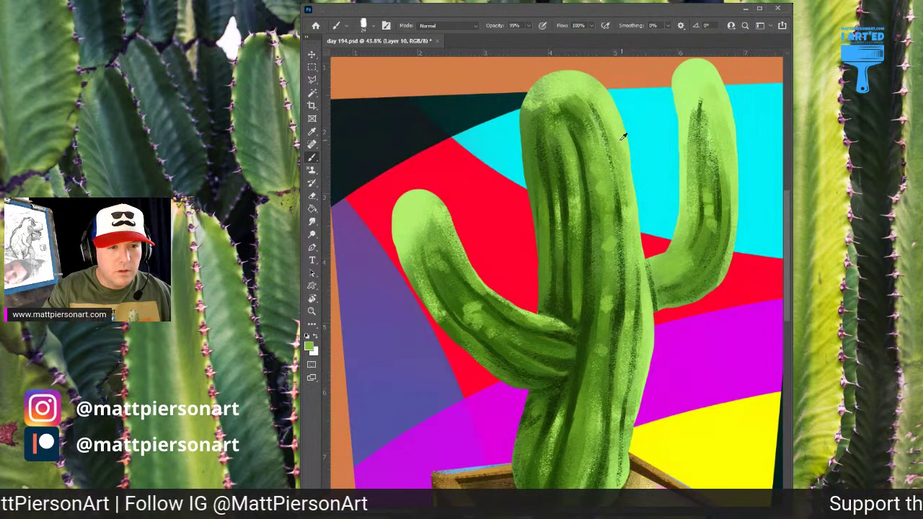
# Paint textured dark green shadows where the right arm joins the trunk and along the arm's lower bend.
pyautogui.moveTo(650, 369)
pyautogui.mouseDown()
pyautogui.moveTo(641, 313)
pyautogui.moveTo(581, 297)
pyautogui.mouseUp()
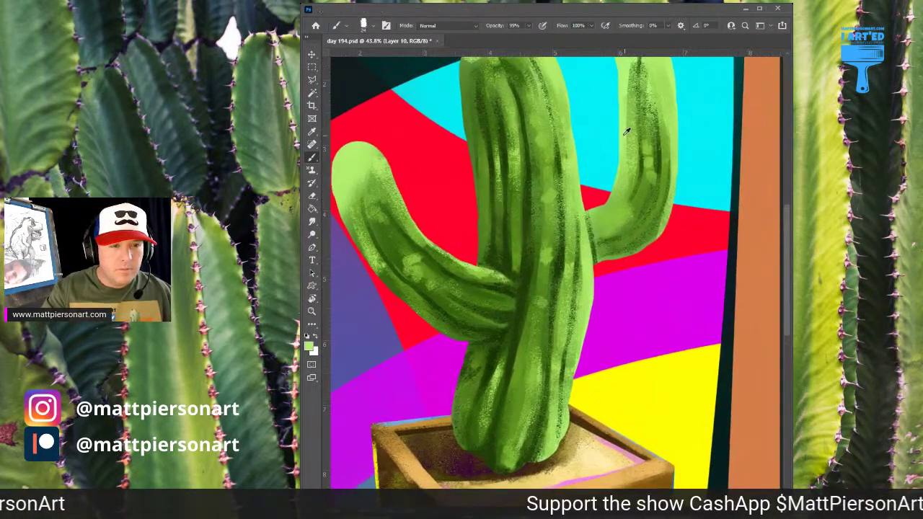
pyautogui.keyDown('alt'); pyautogui.click(559, 261); pyautogui.keyUp('alt')
pyautogui.moveTo(599, 261); pyautogui.dragTo(595, 249)
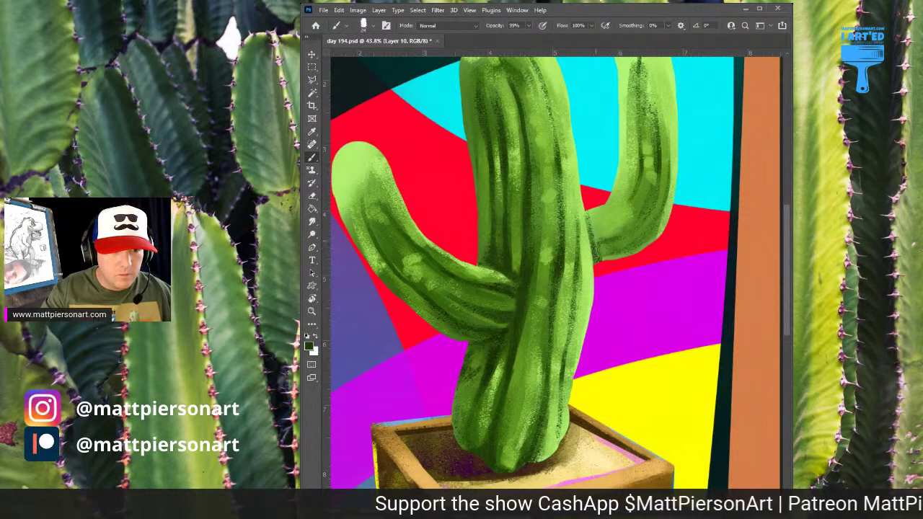
pyautogui.keyDown('alt'); pyautogui.click(517, 234); pyautogui.keyUp('alt')
pyautogui.moveTo(601, 253); pyautogui.dragTo(607, 242)
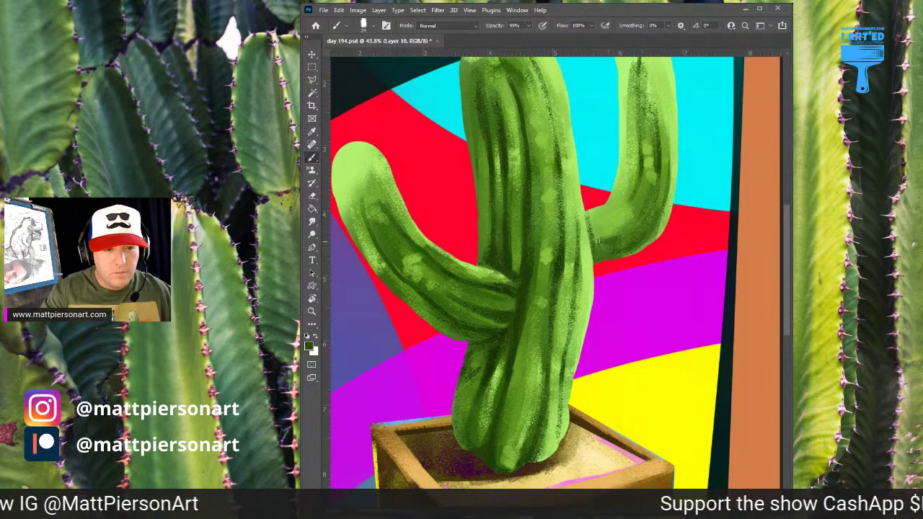
pyautogui.moveTo(598, 241)
pyautogui.mouseDown()
pyautogui.moveTo(632, 212)
pyautogui.moveTo(644, 154)
pyautogui.moveTo(677, 103)
pyautogui.moveTo(676, 82)
pyautogui.moveTo(629, 216)
pyautogui.moveTo(612, 228)
pyautogui.moveTo(631, 206)
pyautogui.moveTo(606, 203)
pyautogui.moveTo(590, 217)
pyautogui.moveTo(612, 193)
pyautogui.mouseUp()
# Sample light green and brighten the left arm's upper edge and the tops of the trunk and right arm.
pyautogui.keyDown('alt'); pyautogui.click(672, 85); pyautogui.keyUp('alt')
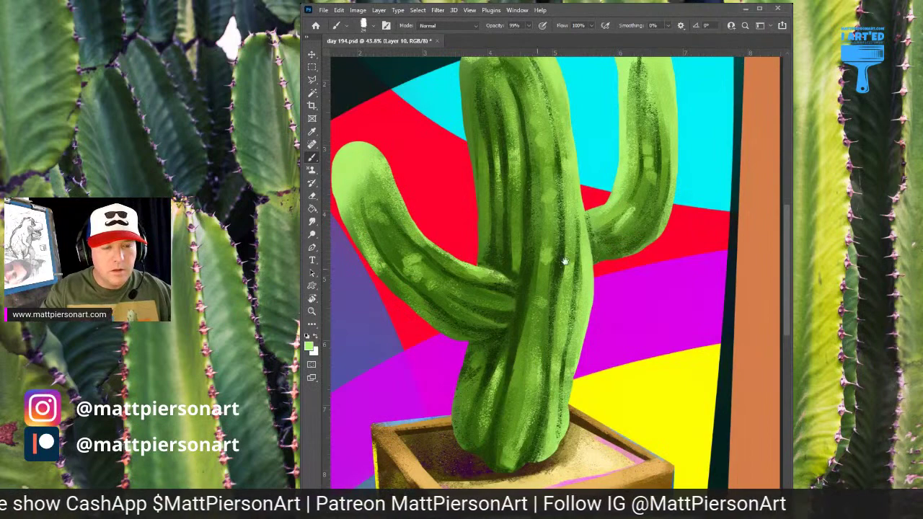
pyautogui.moveTo(565, 261); pyautogui.dragTo(710, 283)
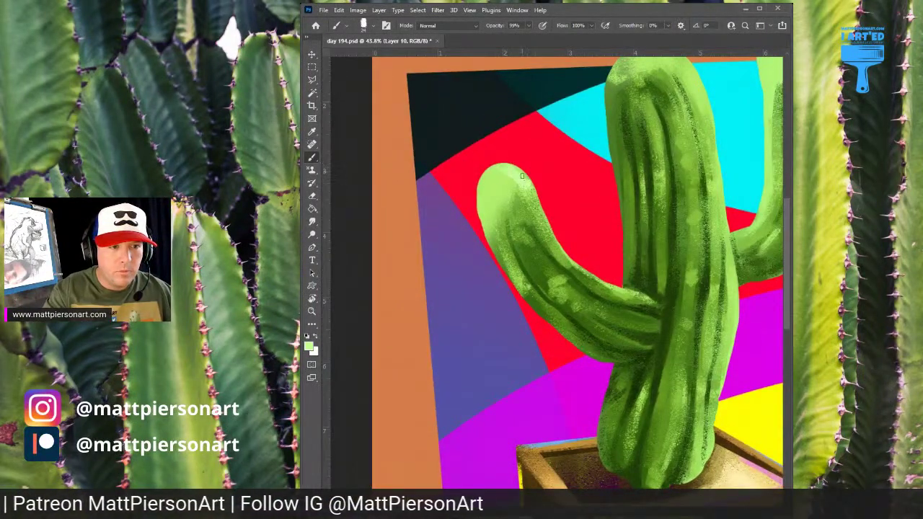
pyautogui.moveTo(532, 196)
pyautogui.mouseDown()
pyautogui.moveTo(526, 180)
pyautogui.moveTo(542, 218)
pyautogui.mouseUp()
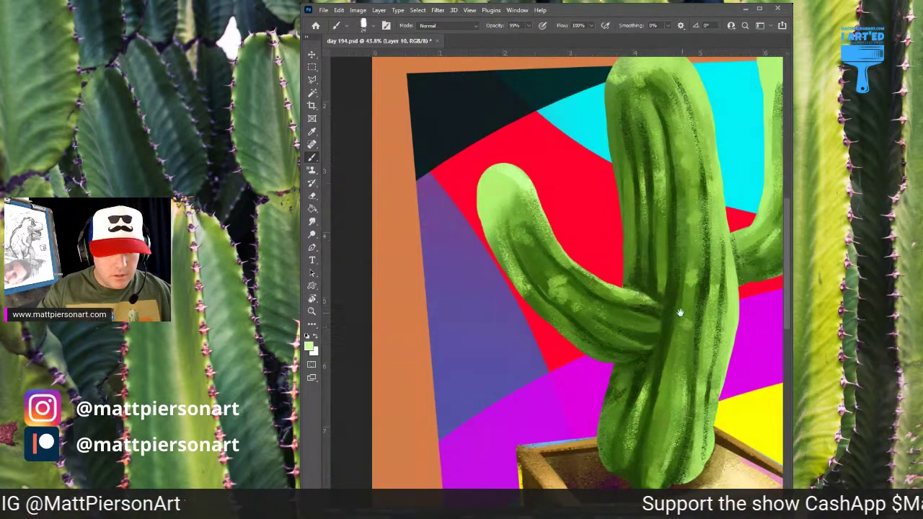
pyautogui.moveTo(681, 313)
pyautogui.mouseDown()
pyautogui.moveTo(590, 279)
pyautogui.moveTo(573, 387)
pyautogui.mouseUp()
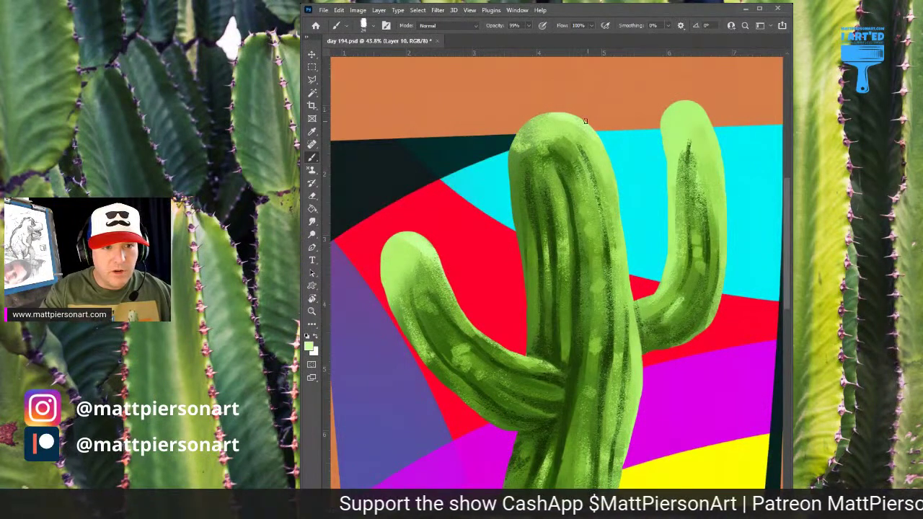
pyautogui.moveTo(673, 141); pyautogui.dragTo(616, 136)
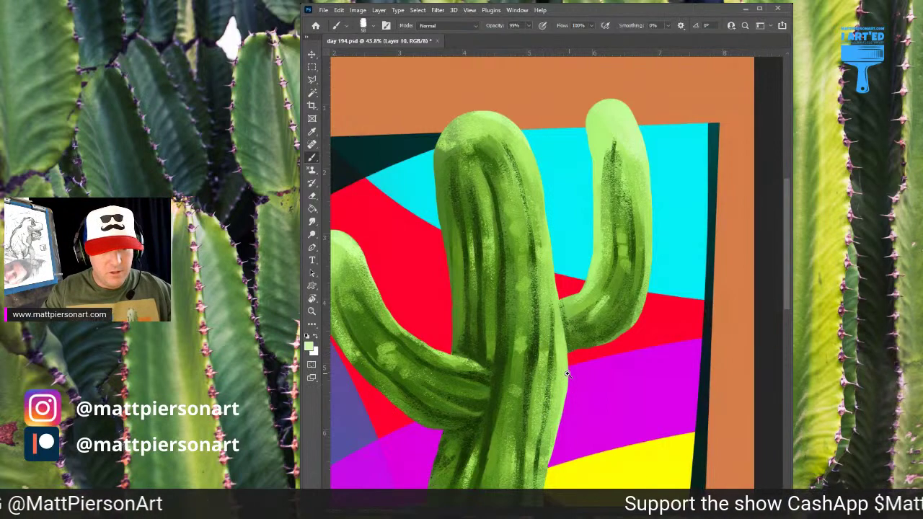
pyautogui.moveTo(521, 400)
pyautogui.mouseDown()
pyautogui.moveTo(487, 395)
pyautogui.moveTo(592, 354)
pyautogui.mouseUp()
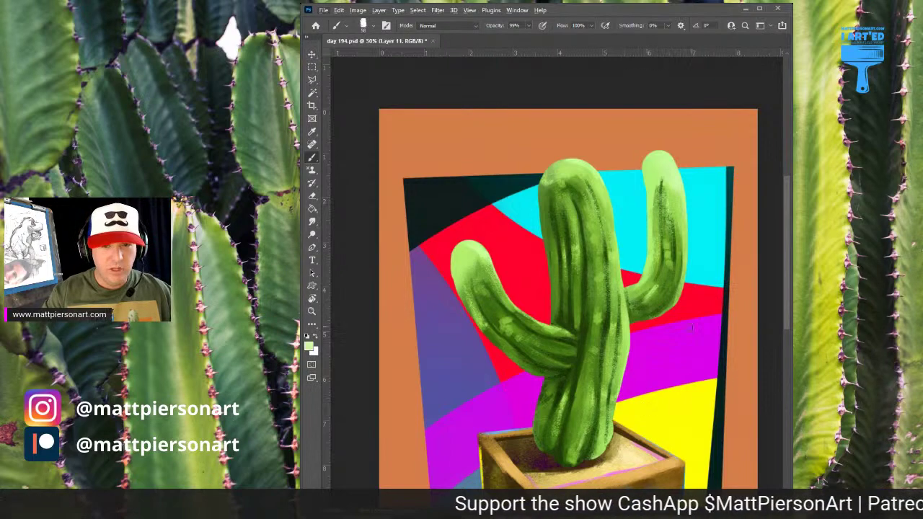
# Sample the background red and try a softer pinkish-red reflection along the right arm's outer edge and lower bend.
pyautogui.moveTo(694, 311)
pyautogui.mouseDown()
pyautogui.moveTo(678, 320)
pyautogui.moveTo(707, 288)
pyautogui.mouseUp()
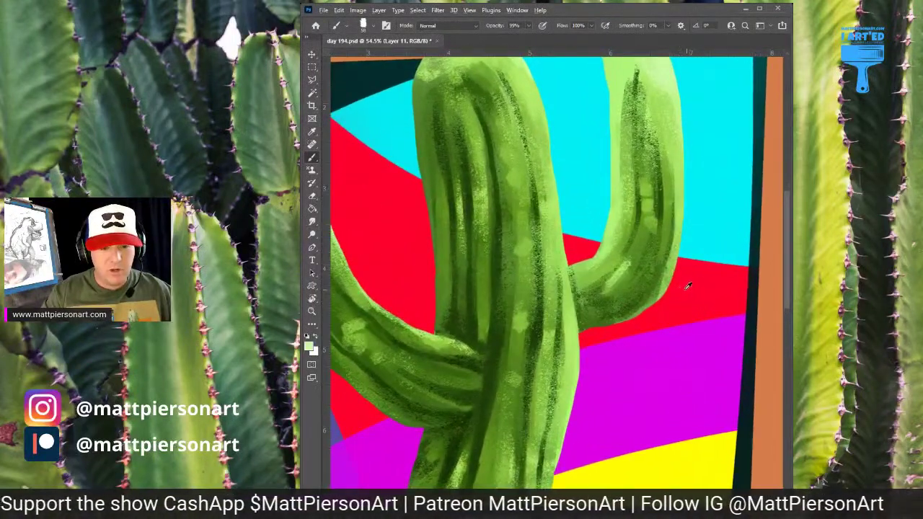
pyautogui.keyDown('alt'); pyautogui.click(691, 283); pyautogui.keyUp('alt')
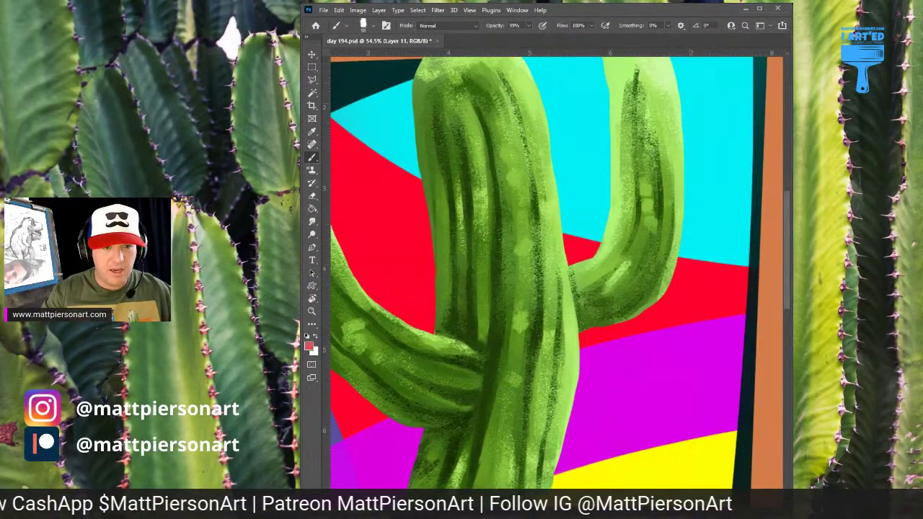
pyautogui.moveTo(676, 254); pyautogui.dragTo(655, 308)
pyautogui.hotkey('ctrl', 'z')
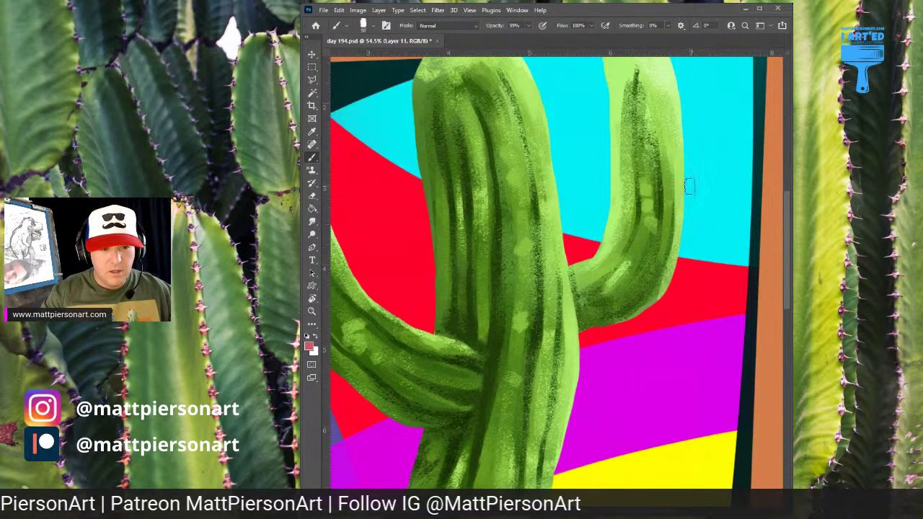
pyautogui.scroll(-2, 681, 294)
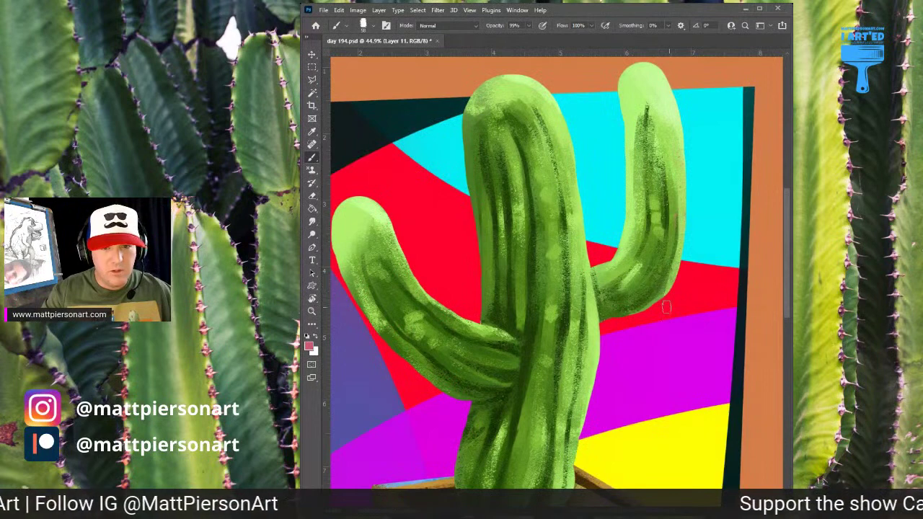
pyautogui.keyDown('alt'); pyautogui.click(707, 160); pyautogui.keyUp('alt')
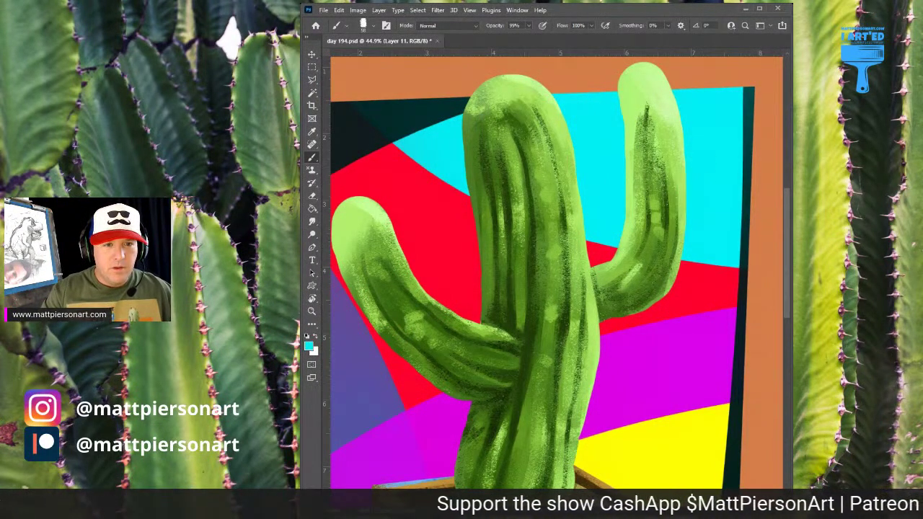
pyautogui.moveTo(670, 115); pyautogui.dragTo(670, 236)
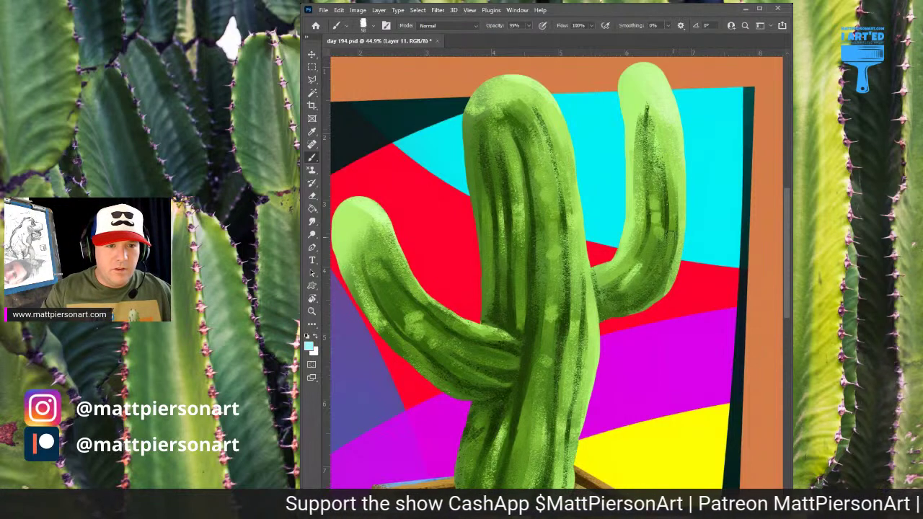
pyautogui.moveTo(666, 139); pyautogui.dragTo(673, 274)
pyautogui.moveTo(673, 173)
pyautogui.mouseDown()
pyautogui.moveTo(676, 243)
pyautogui.moveTo(651, 314)
pyautogui.mouseUp()
pyautogui.hotkey('ctrl', 'z')
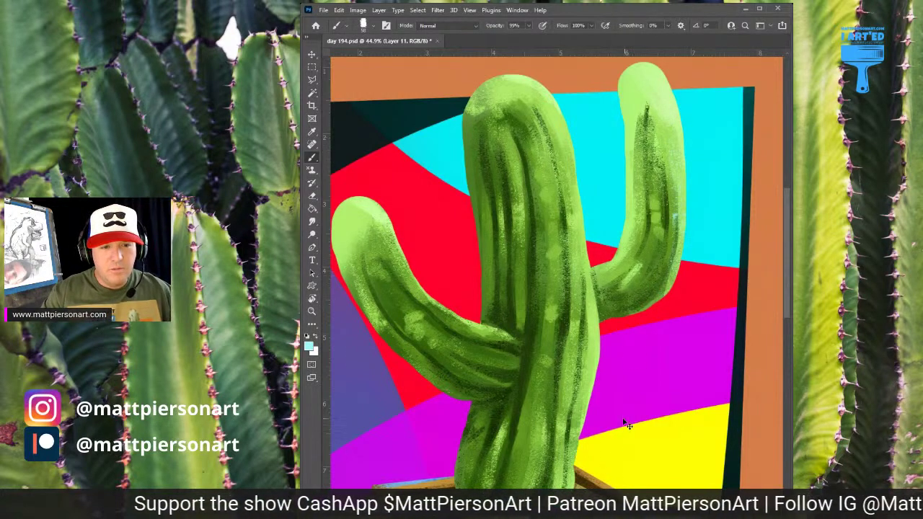
pyautogui.hotkey('ctrl', 'z')
pyautogui.hotkey('ctrl', 'z')
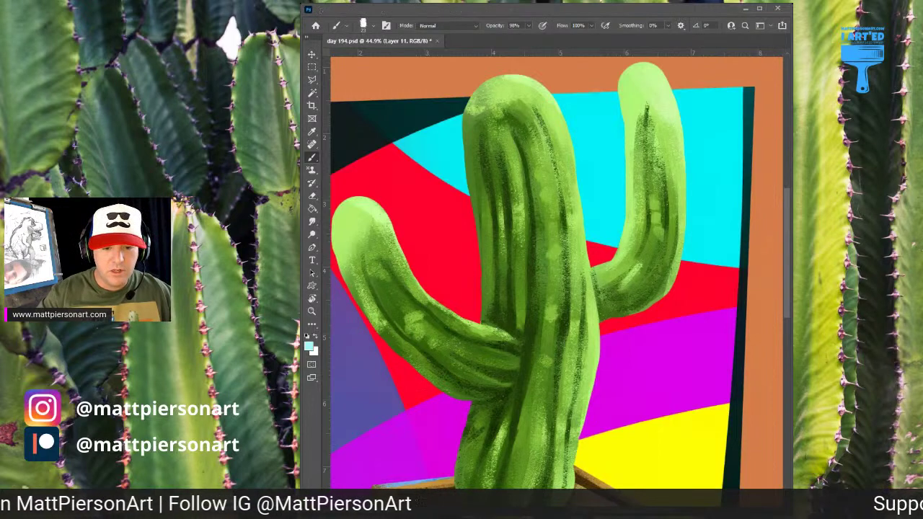
# Sample the background cyan and paint pale cyan reflected light on the upper right edges of the right arm and trunk.
pyautogui.moveTo(694, 173); pyautogui.dragTo(697, 258)
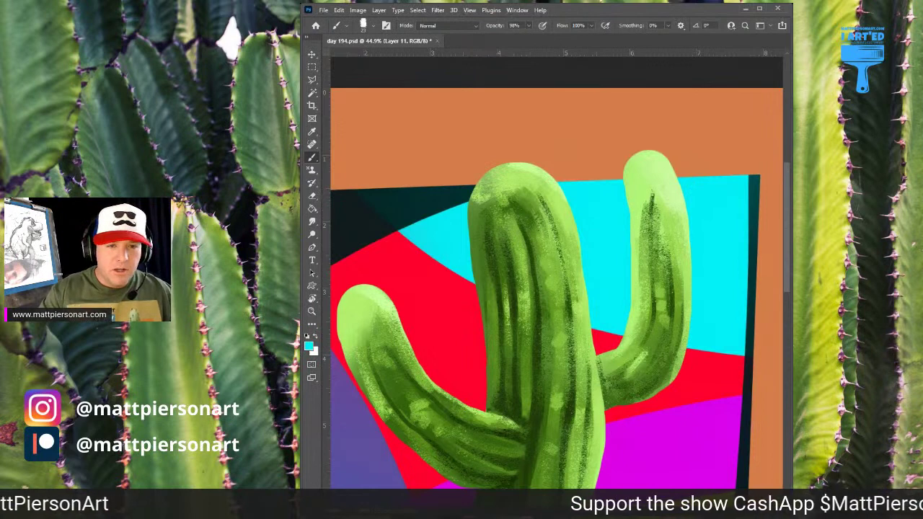
pyautogui.keyDown('alt'); pyautogui.click(678, 185); pyautogui.keyUp('alt')
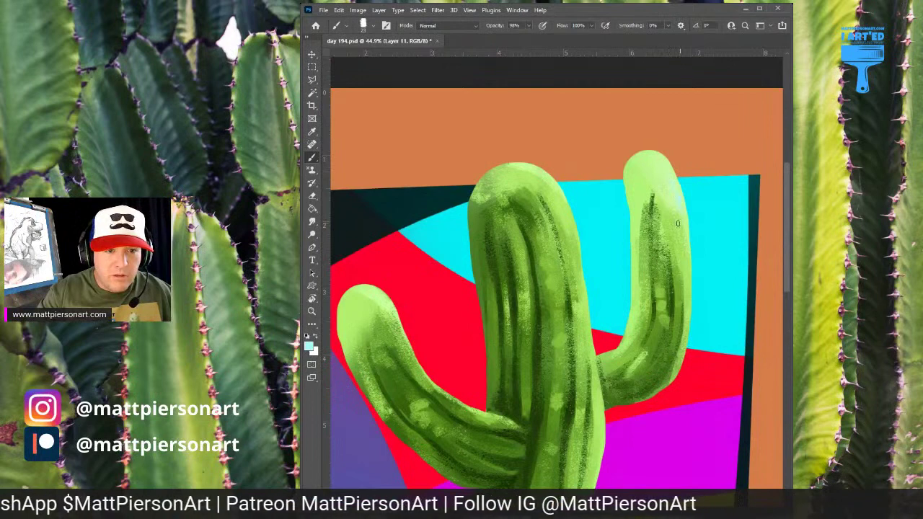
pyautogui.moveTo(614, 397)
pyautogui.mouseDown()
pyautogui.moveTo(671, 379)
pyautogui.moveTo(679, 386)
pyautogui.mouseUp()
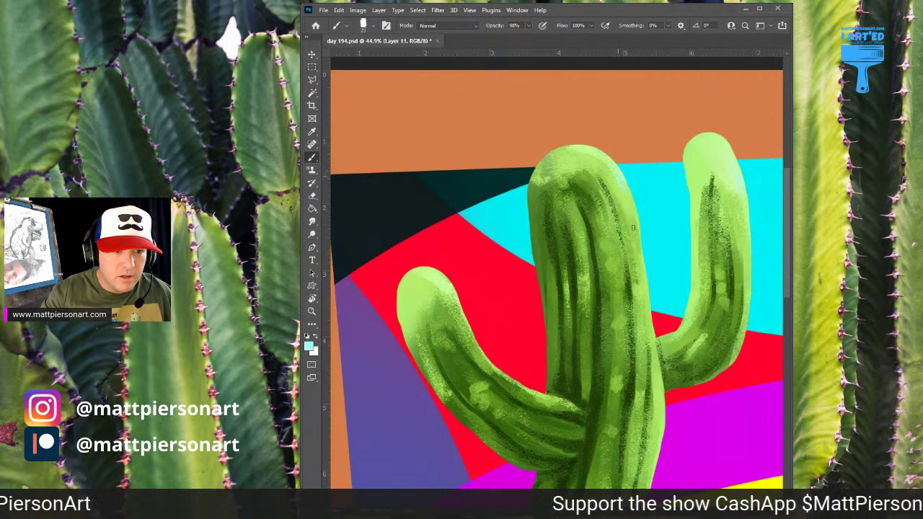
pyautogui.moveTo(672, 383)
pyautogui.mouseDown()
pyautogui.moveTo(656, 304)
pyautogui.moveTo(649, 331)
pyautogui.mouseUp()
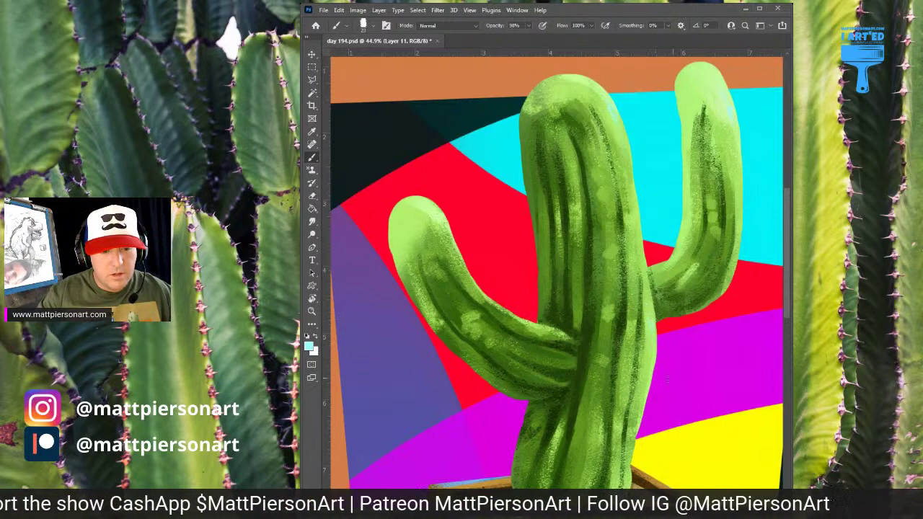
# Sample the background red and trunk greens, and paint a dark maroon shadow where the left arm's top meets the trunk.
pyautogui.moveTo(589, 367); pyautogui.dragTo(648, 357)
pyautogui.keyDown('alt'); pyautogui.click(580, 274); pyautogui.keyUp('alt')
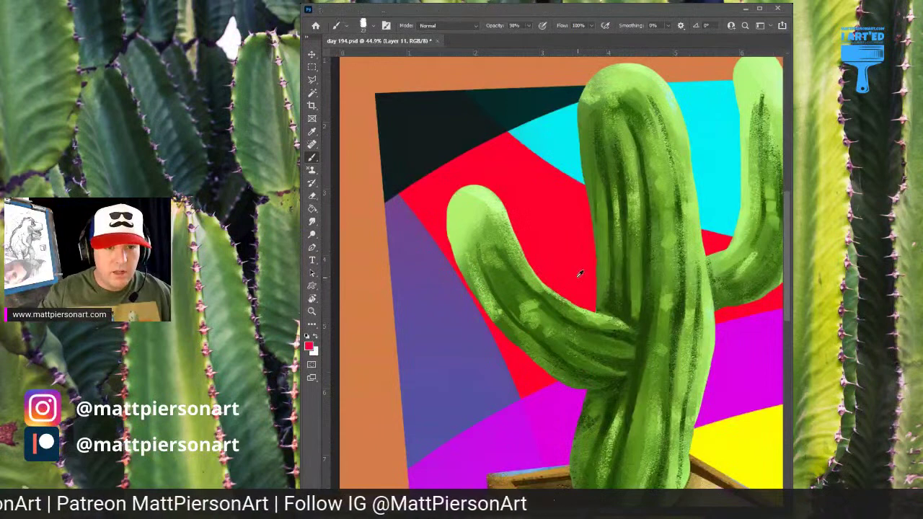
pyautogui.keyDown('alt'); pyautogui.click(629, 292); pyautogui.keyUp('alt')
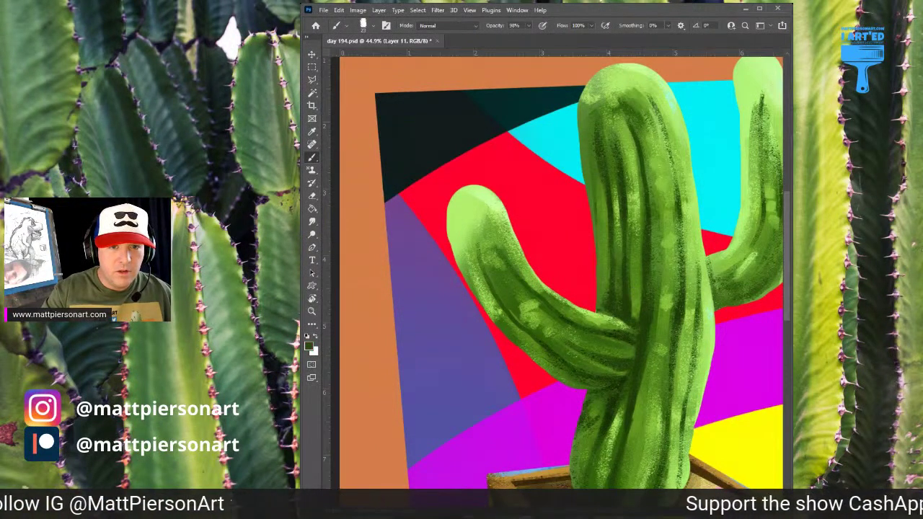
pyautogui.keyDown('alt'); pyautogui.click(576, 271); pyautogui.keyUp('alt')
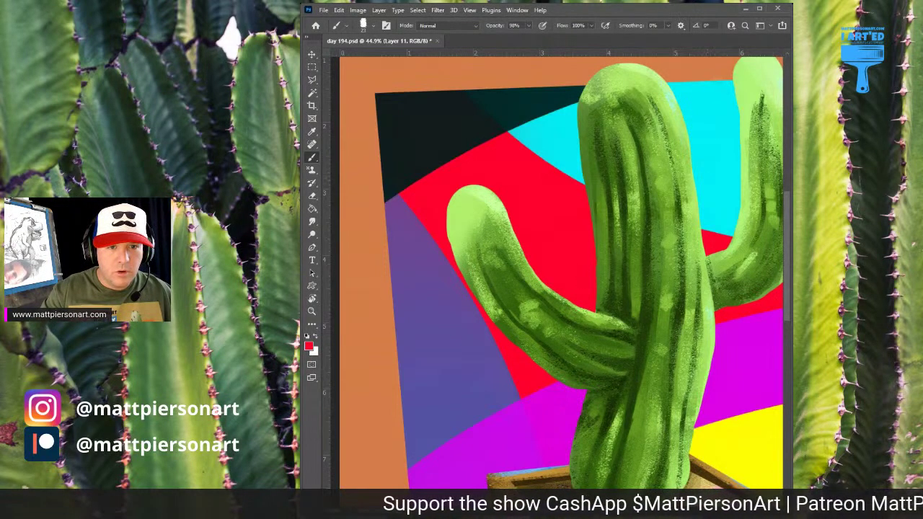
pyautogui.keyDown('alt'); pyautogui.click(616, 299); pyautogui.keyUp('alt')
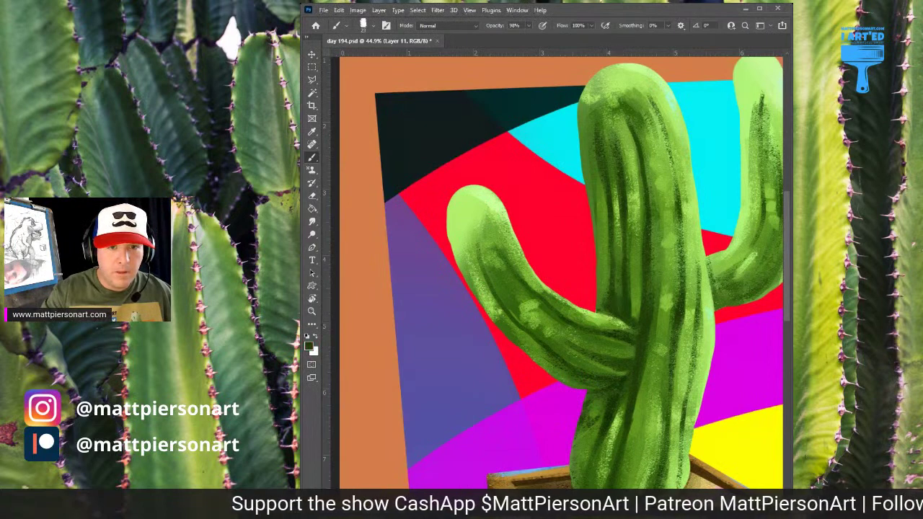
pyautogui.keyDown('alt'); pyautogui.click(622, 303); pyautogui.keyUp('alt')
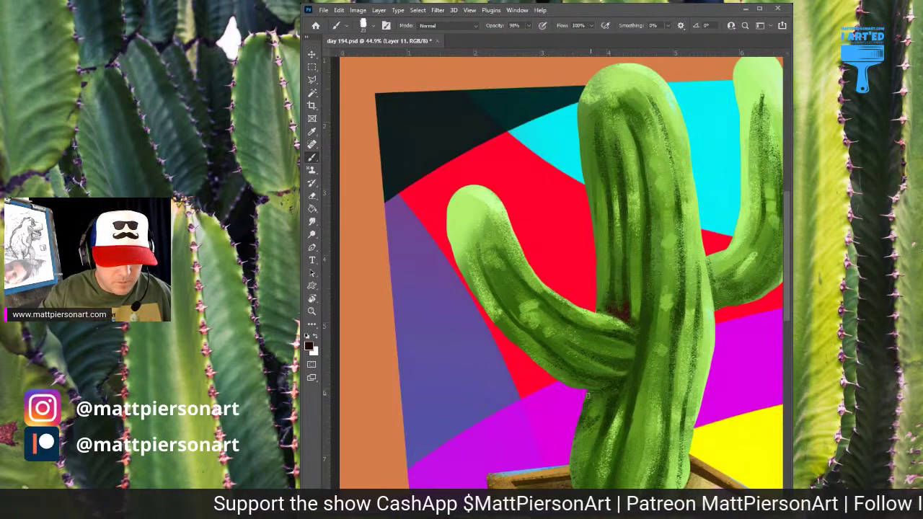
# Extend the dark maroon shadow beneath the left arm and down the trunk groove beside its junction.
pyautogui.scroll(2, 623, 389)
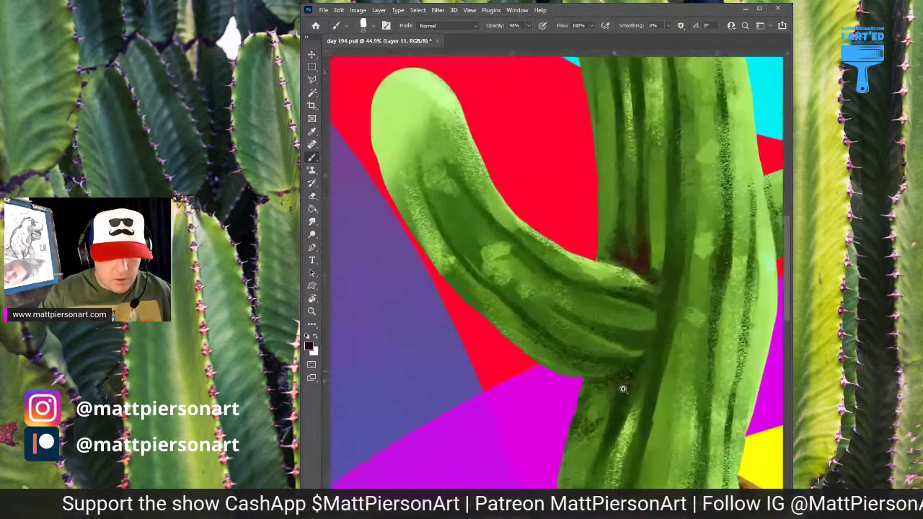
pyautogui.scroll(2, 623, 389)
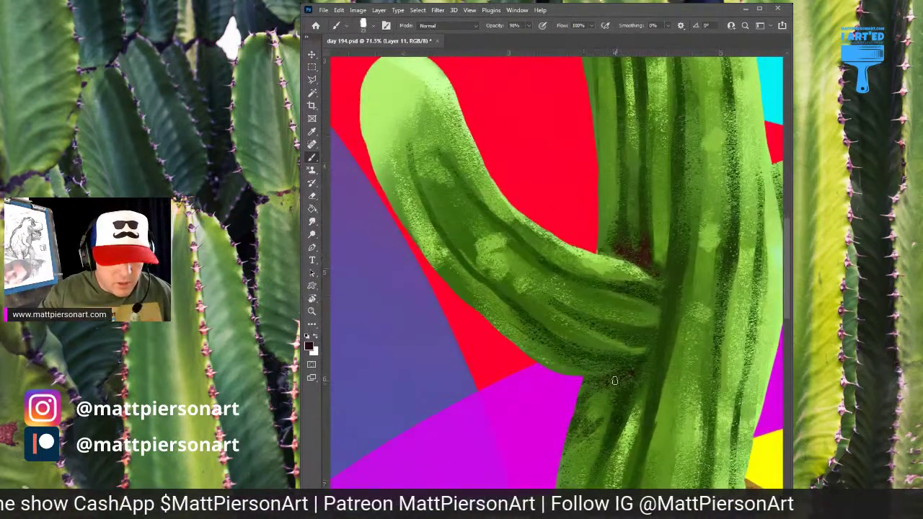
pyautogui.moveTo(616, 385)
pyautogui.mouseDown()
pyautogui.moveTo(615, 411)
pyautogui.moveTo(593, 387)
pyautogui.mouseUp()
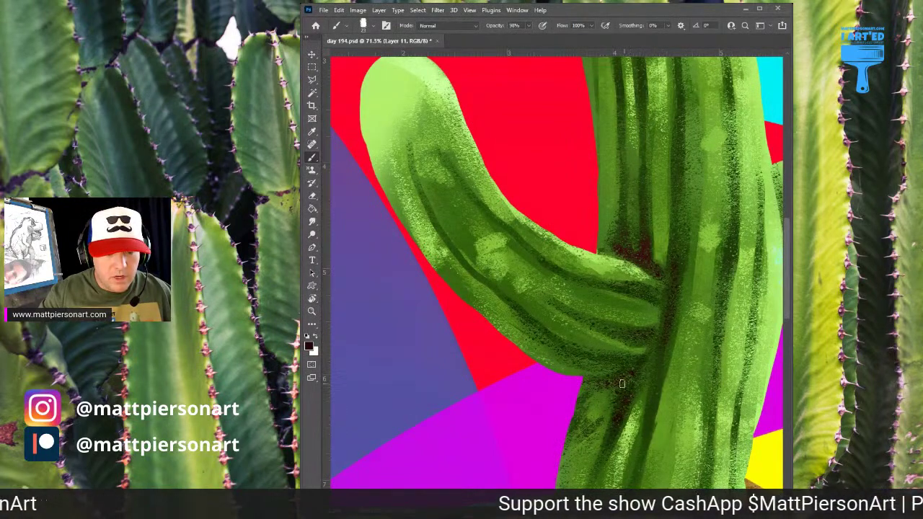
pyautogui.scroll(-4, 665, 298)
pyautogui.scroll(4, 675, 297)
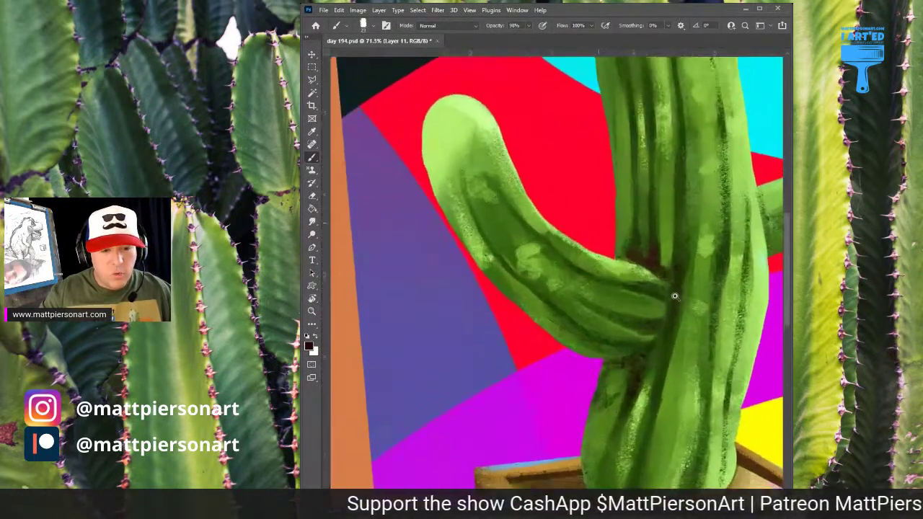
pyautogui.moveTo(675, 296); pyautogui.dragTo(681, 296)
# Sample a dark reddish tone and shade the grooves at the base of the trunk with maroon.
pyautogui.moveTo(637, 375); pyautogui.dragTo(667, 221)
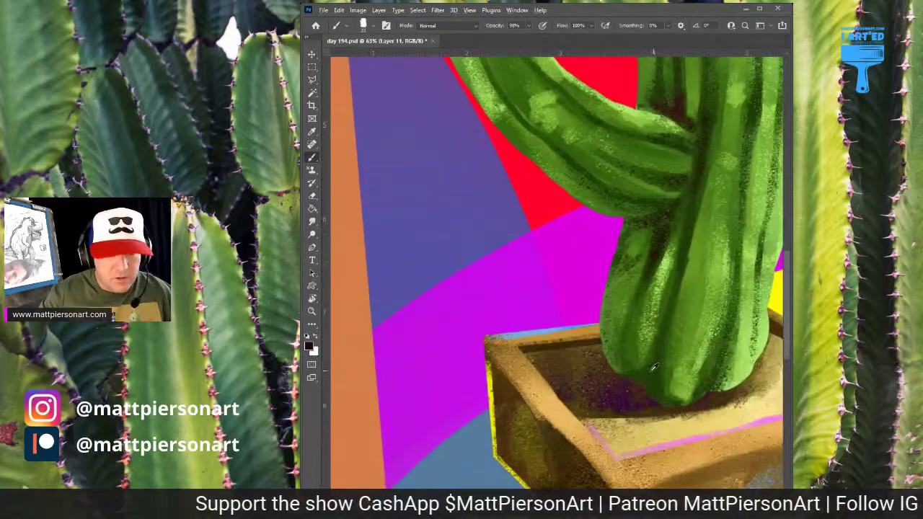
pyautogui.keyDown('alt'); pyautogui.click(658, 381); pyautogui.keyUp('alt')
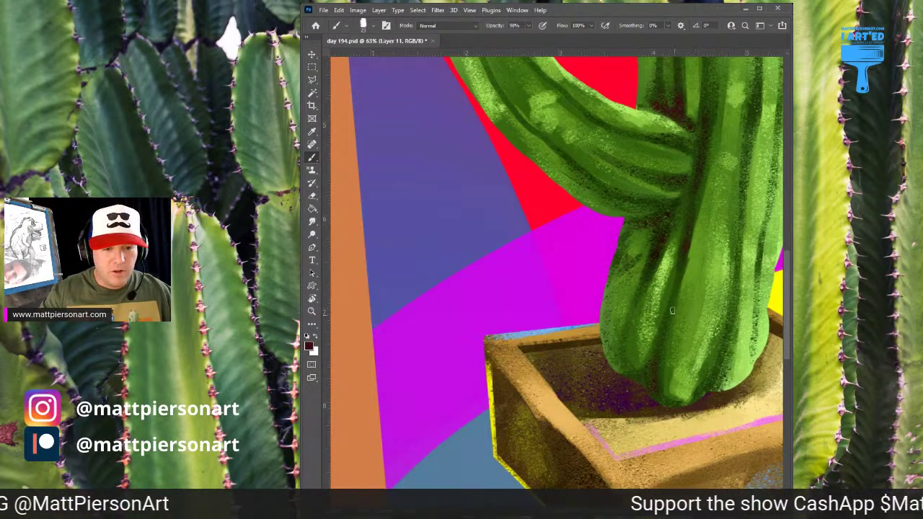
pyautogui.moveTo(692, 344); pyautogui.dragTo(547, 410)
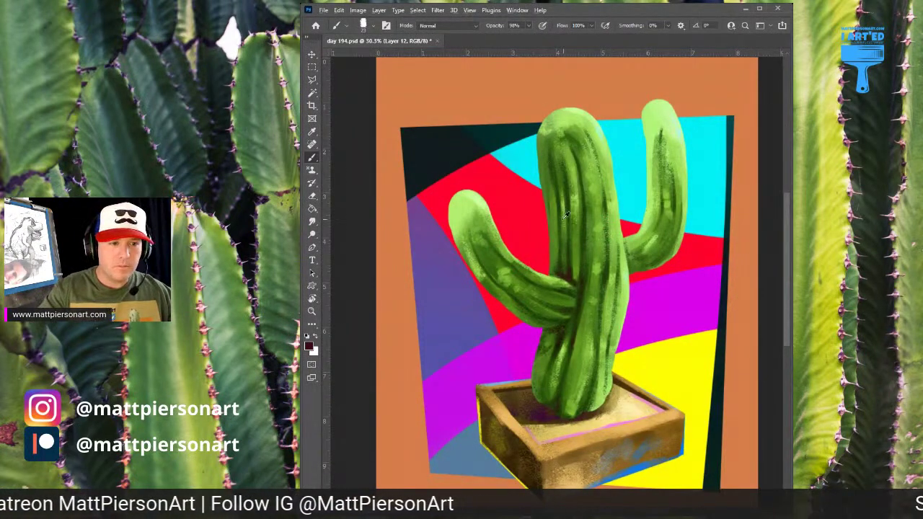
# Sample a very dark green from the trunk and switch to a round brush at size 11.
pyautogui.keyDown('alt'); pyautogui.click(570, 244); pyautogui.keyUp('alt')
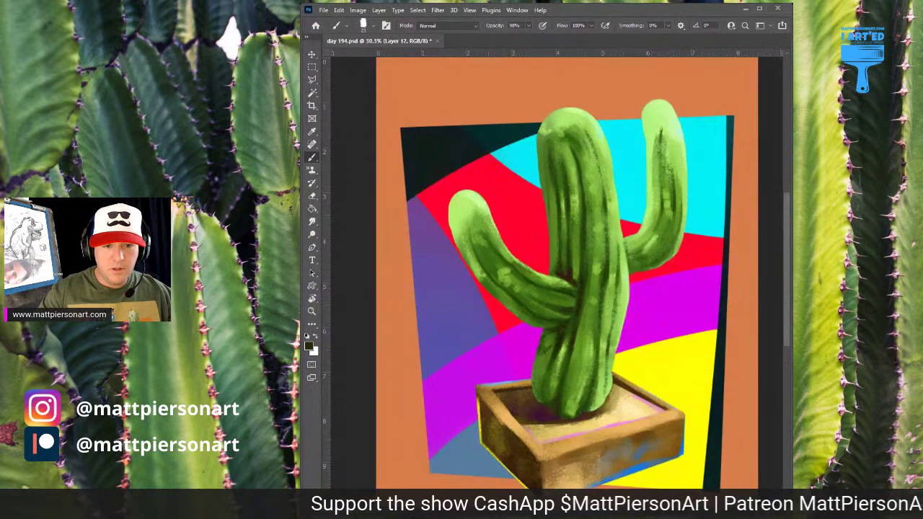
pyautogui.press('.')
pyautogui.press('[')
pyautogui.press('[')
pyautogui.press('[')
pyautogui.press('[')
pyautogui.press('[')
pyautogui.press('[')
pyautogui.press('[')
pyautogui.press('[')
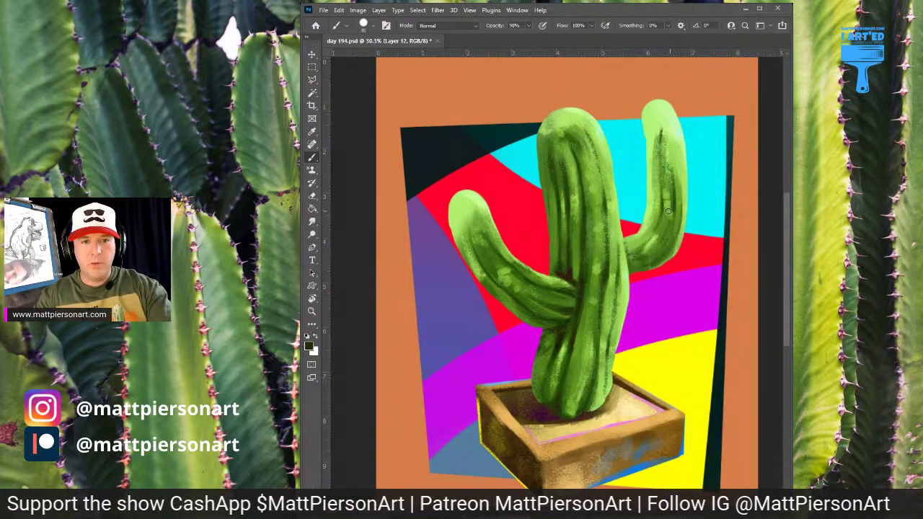
pyautogui.press('[')
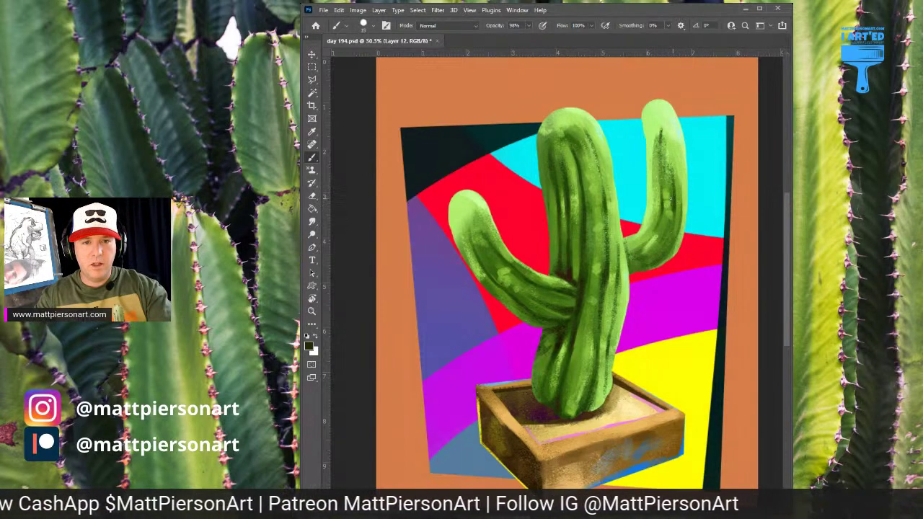
pyautogui.press('[')
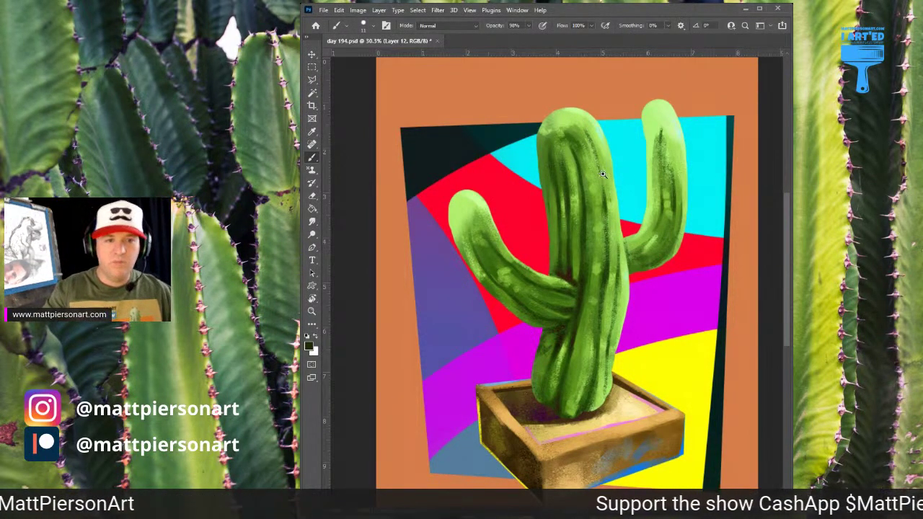
pyautogui.scroll(1, 619, 175)
pyautogui.moveTo(634, 155); pyautogui.dragTo(632, 197)
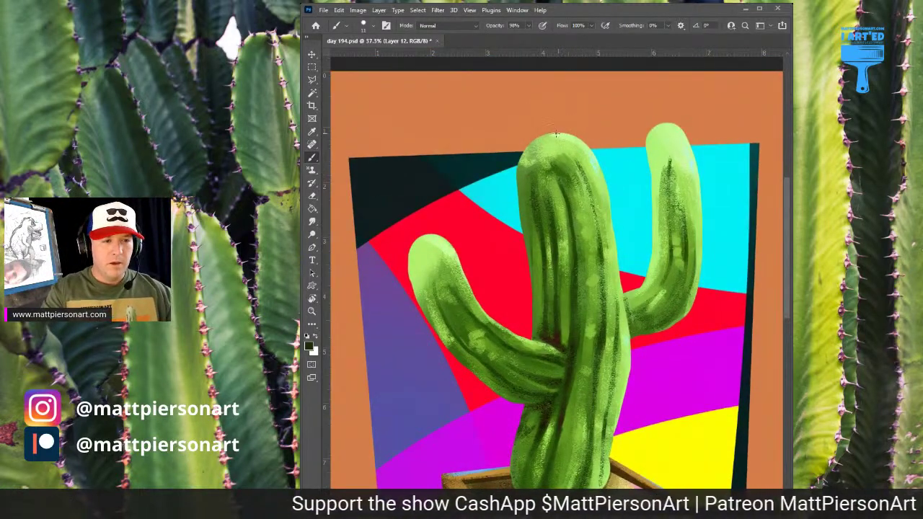
# Paint short dark spines on the trunk's crown and down both edges and the ribs of its upper part.
pyautogui.moveTo(555, 135)
pyautogui.mouseDown()
pyautogui.moveTo(555, 123)
pyautogui.moveTo(571, 141)
pyautogui.moveTo(592, 134)
pyautogui.mouseUp()
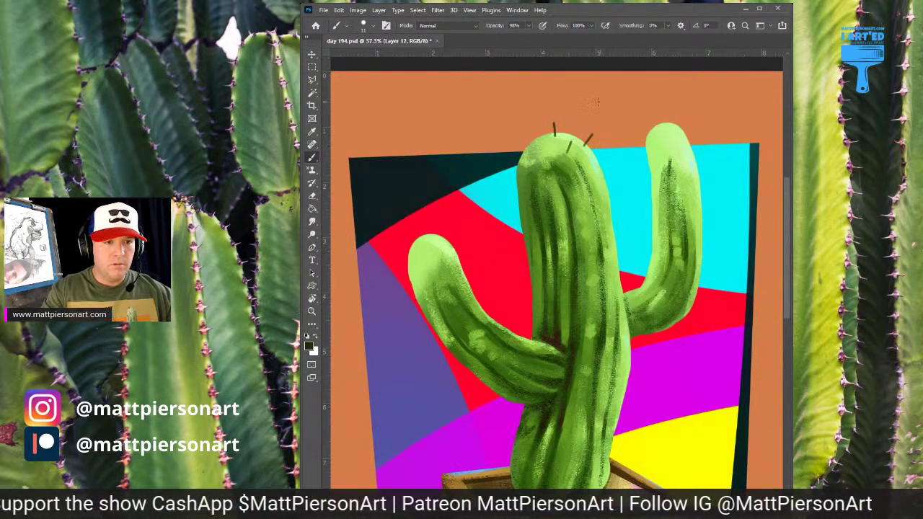
pyautogui.moveTo(532, 145)
pyautogui.mouseDown()
pyautogui.moveTo(525, 136)
pyautogui.moveTo(546, 150)
pyautogui.mouseUp()
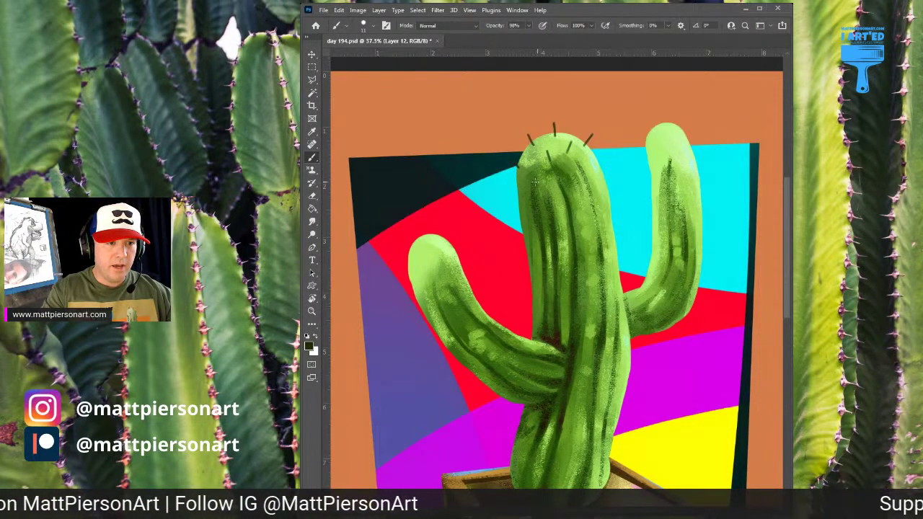
pyautogui.moveTo(536, 183)
pyautogui.mouseDown()
pyautogui.moveTo(540, 173)
pyautogui.moveTo(606, 158)
pyautogui.mouseUp()
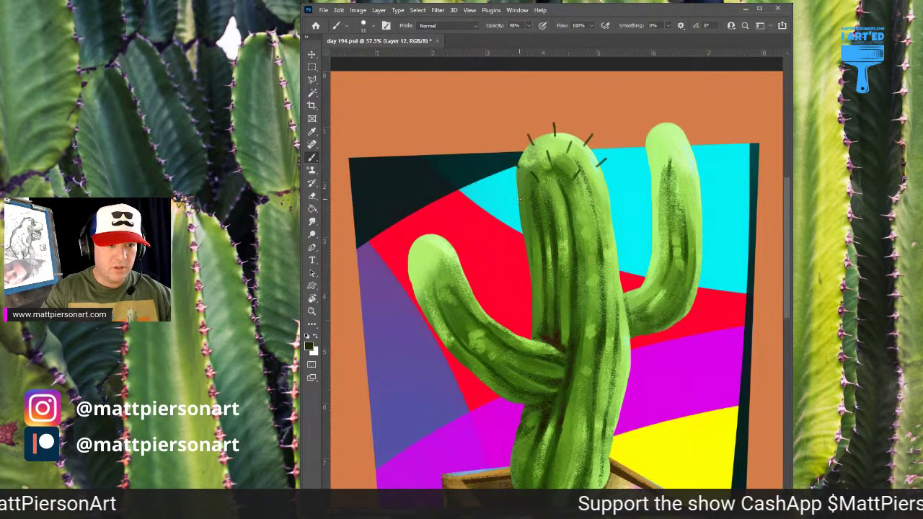
pyautogui.moveTo(521, 202)
pyautogui.mouseDown()
pyautogui.moveTo(512, 193)
pyautogui.moveTo(565, 194)
pyautogui.mouseUp()
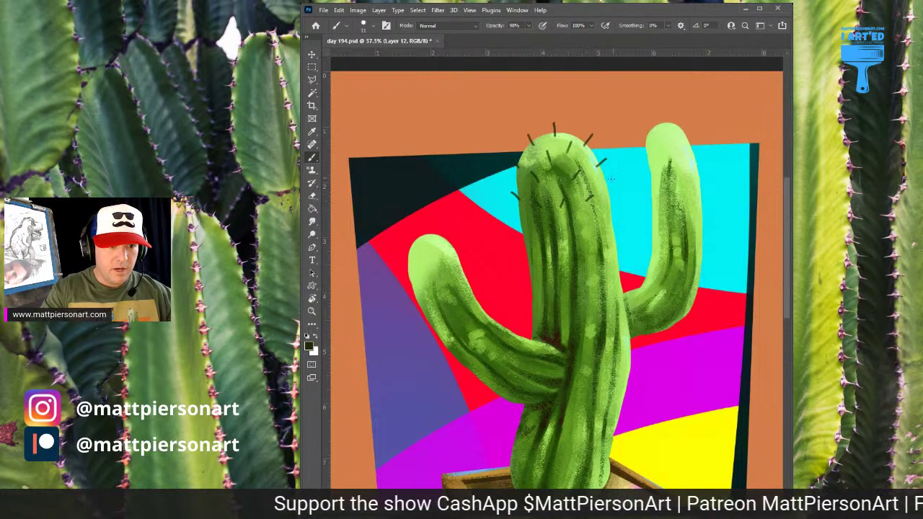
pyautogui.moveTo(605, 237); pyautogui.dragTo(597, 169)
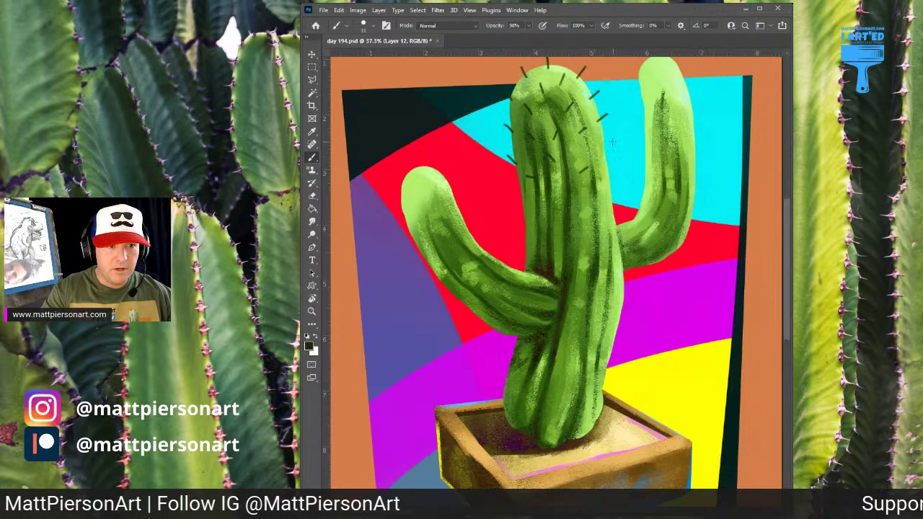
# Continue the short dark spines along the trunk's middle section, on both edges and across the ribs above the left arm.
pyautogui.moveTo(593, 149)
pyautogui.mouseDown()
pyautogui.moveTo(603, 140)
pyautogui.moveTo(608, 163)
pyautogui.moveTo(614, 156)
pyautogui.mouseUp()
pyautogui.moveTo(580, 216); pyautogui.dragTo(564, 171)
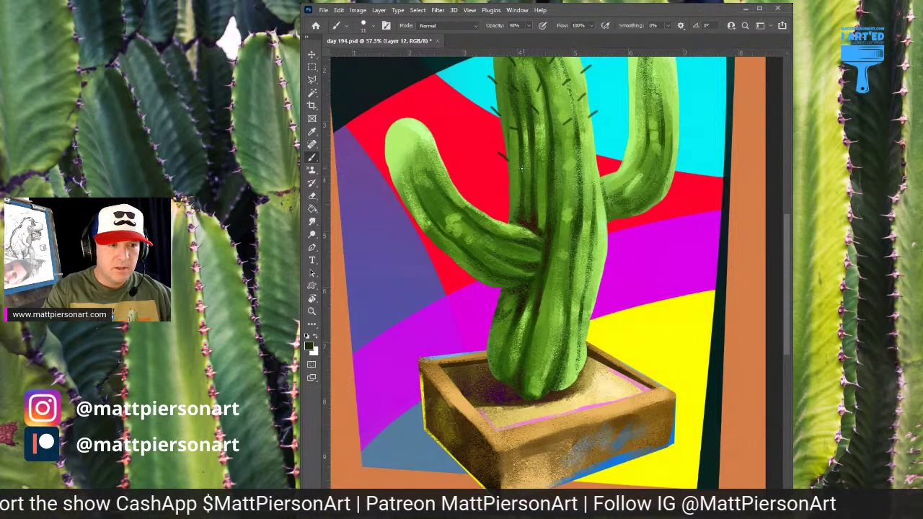
pyautogui.moveTo(539, 140); pyautogui.dragTo(561, 173)
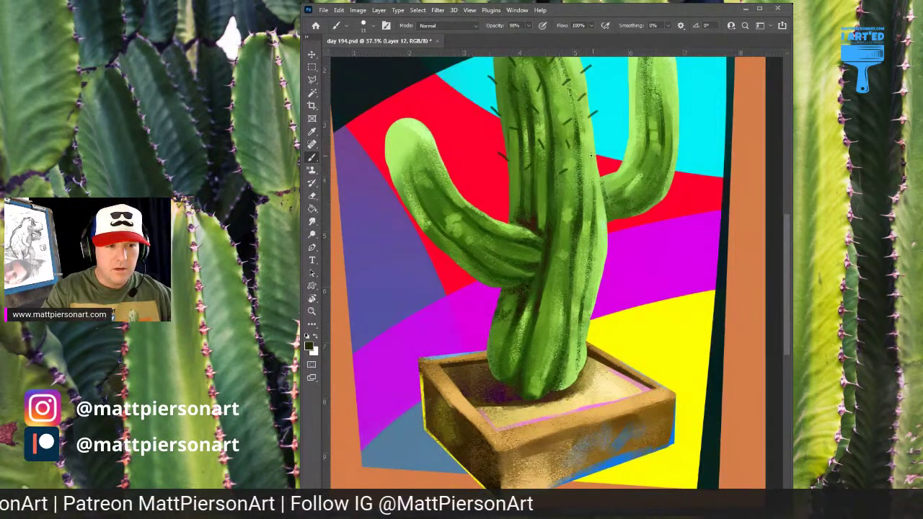
pyautogui.moveTo(581, 141)
pyautogui.mouseDown()
pyautogui.moveTo(569, 149)
pyautogui.moveTo(605, 150)
pyautogui.mouseUp()
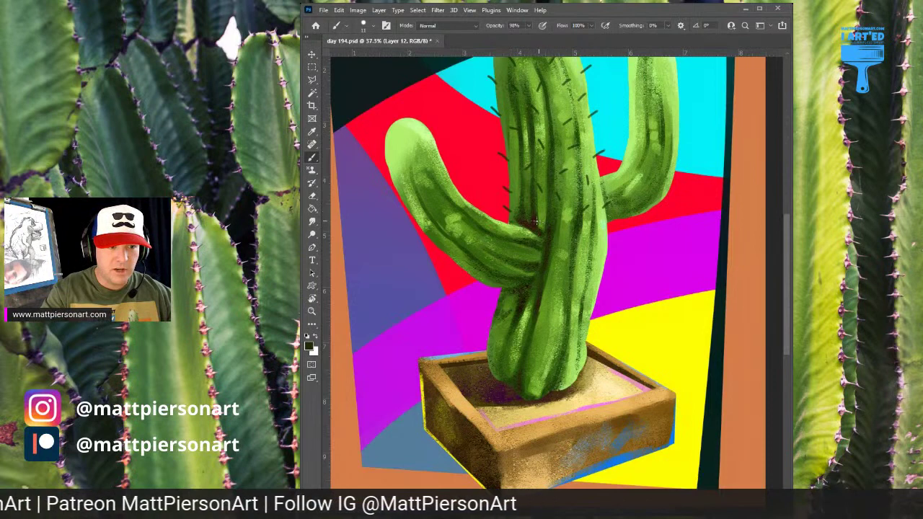
# Paint short dark spines on the trunk's lower section, from the arm junctions to its base in the planter.
pyautogui.moveTo(567, 243); pyautogui.dragTo(539, 194)
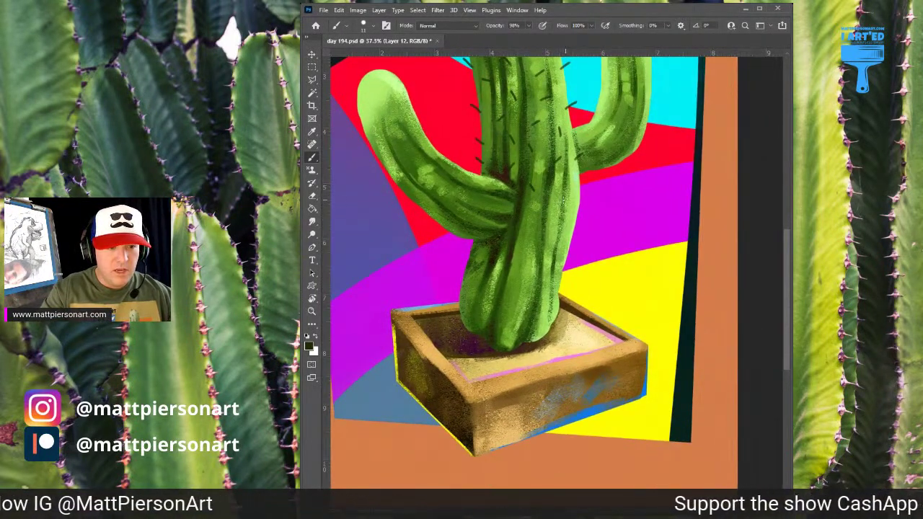
pyautogui.moveTo(578, 188); pyautogui.dragTo(586, 182)
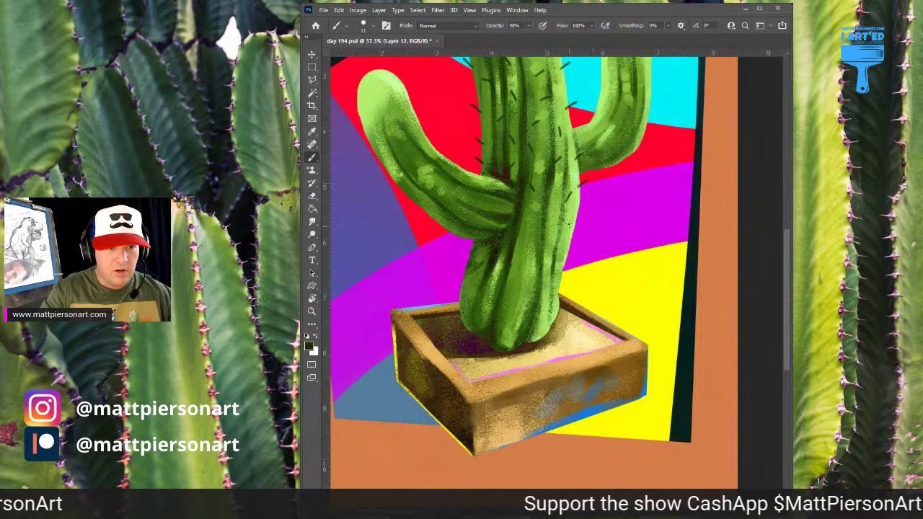
pyautogui.moveTo(562, 249); pyautogui.dragTo(584, 194)
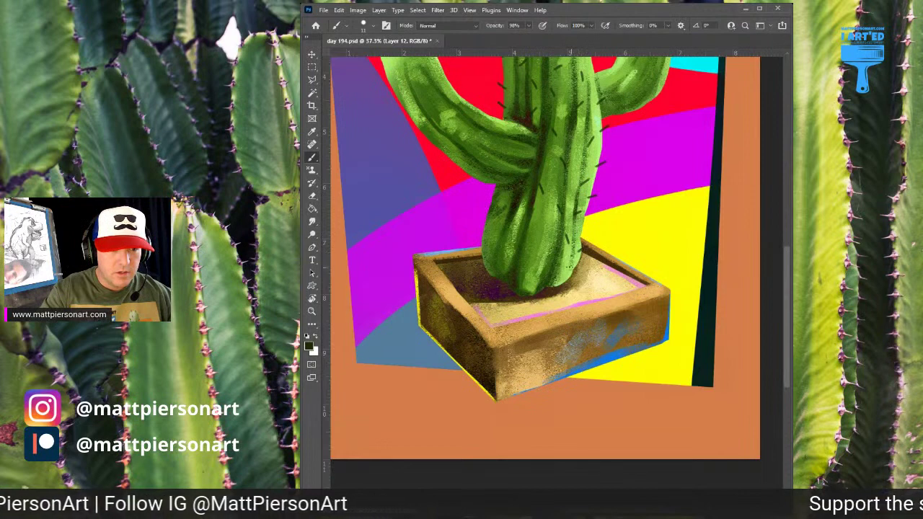
pyautogui.moveTo(548, 235); pyautogui.dragTo(538, 211)
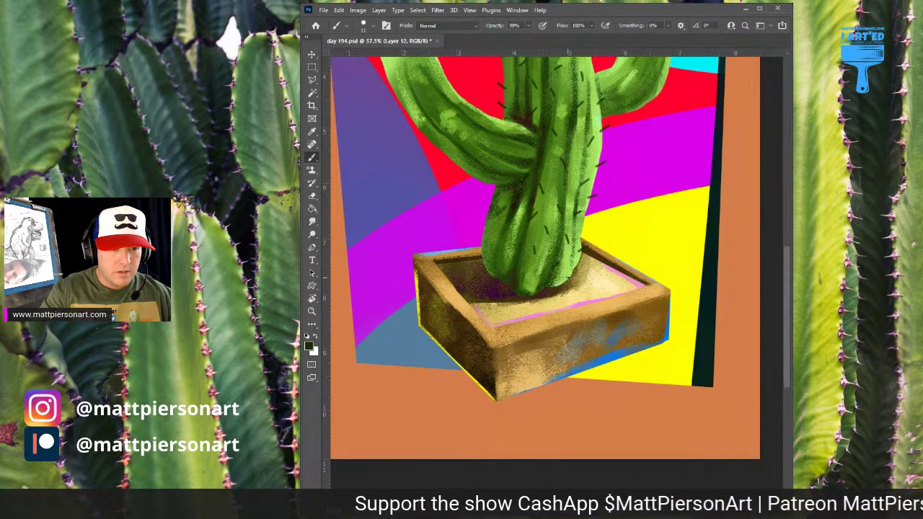
pyautogui.moveTo(567, 277); pyautogui.dragTo(578, 274)
pyautogui.hotkey('ctrl', 'z')
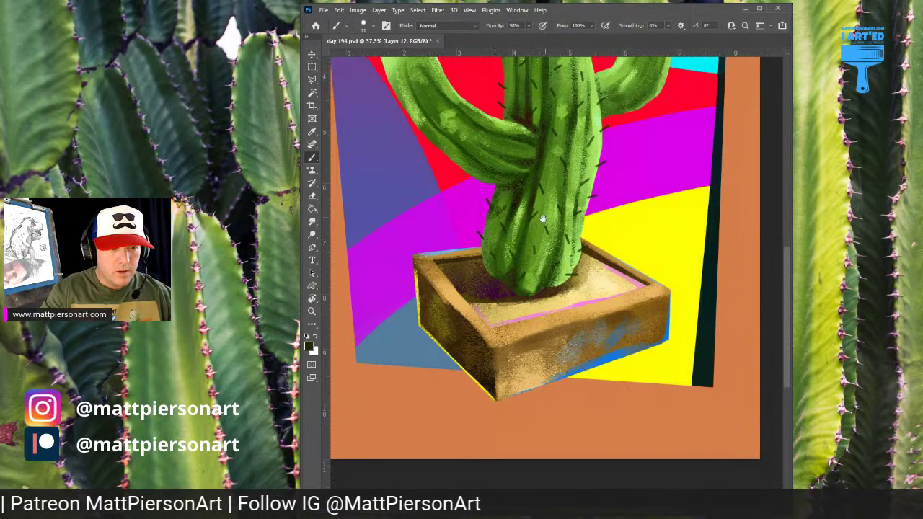
# Paint short dark spines around the right arm's tip and along its upright upper section.
pyautogui.moveTo(619, 175)
pyautogui.mouseDown()
pyautogui.moveTo(556, 279)
pyautogui.moveTo(534, 366)
pyautogui.moveTo(558, 384)
pyautogui.mouseUp()
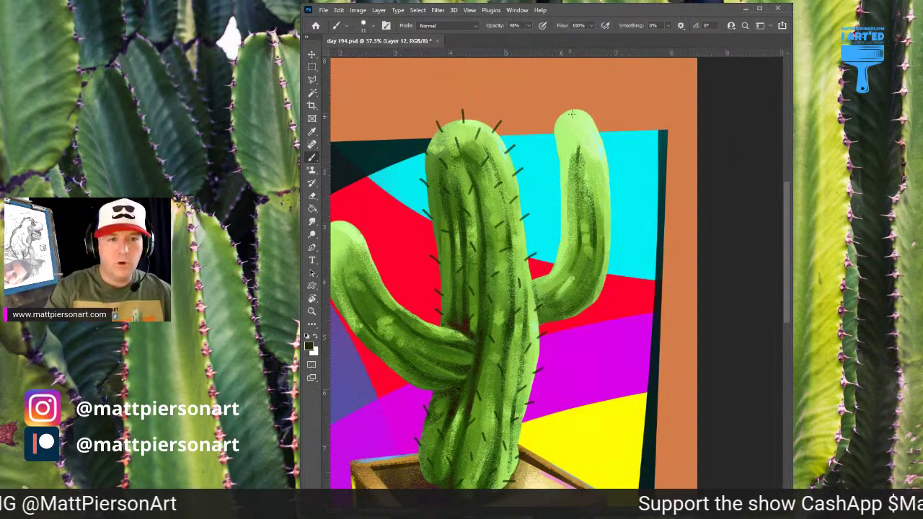
pyautogui.moveTo(578, 116)
pyautogui.mouseDown()
pyautogui.moveTo(577, 106)
pyautogui.moveTo(589, 125)
pyautogui.moveTo(558, 111)
pyautogui.mouseUp()
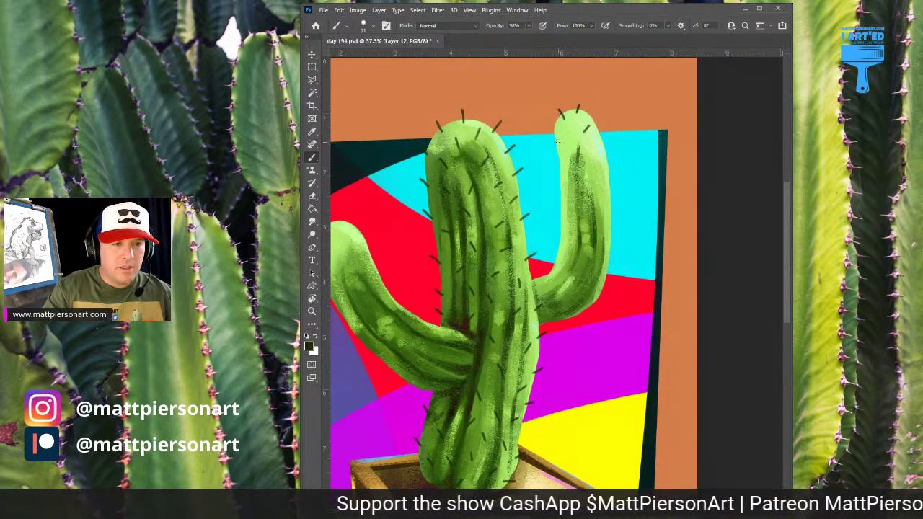
pyautogui.moveTo(560, 144)
pyautogui.mouseDown()
pyautogui.moveTo(547, 134)
pyautogui.moveTo(606, 144)
pyautogui.moveTo(554, 163)
pyautogui.moveTo(573, 178)
pyautogui.moveTo(603, 173)
pyautogui.mouseUp()
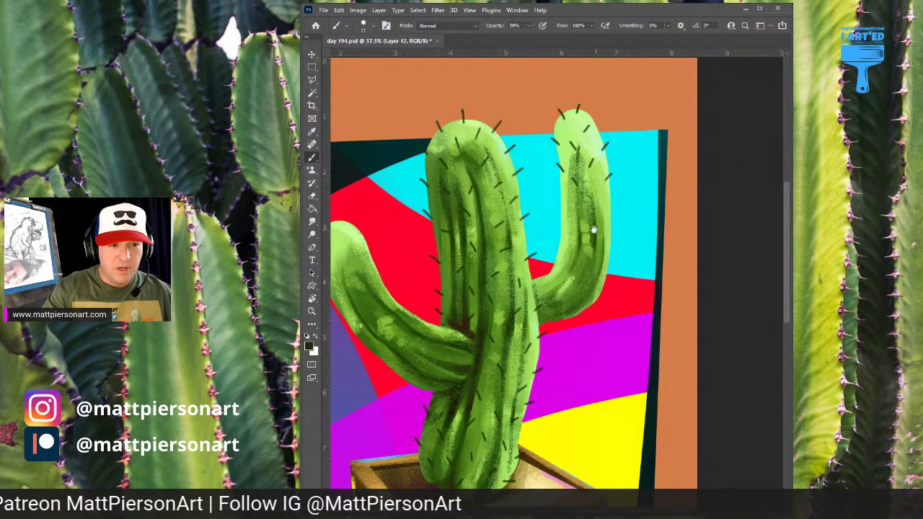
pyautogui.moveTo(593, 230); pyautogui.dragTo(606, 184)
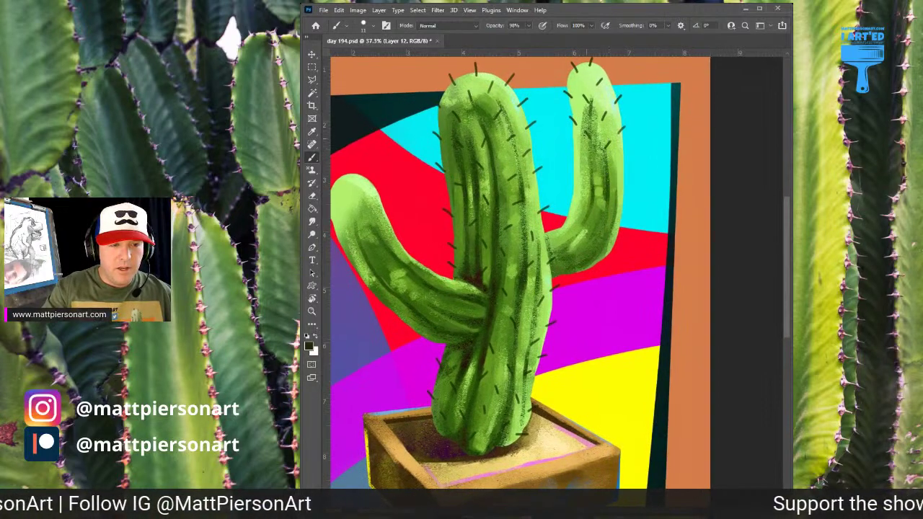
pyautogui.moveTo(575, 152); pyautogui.dragTo(569, 147)
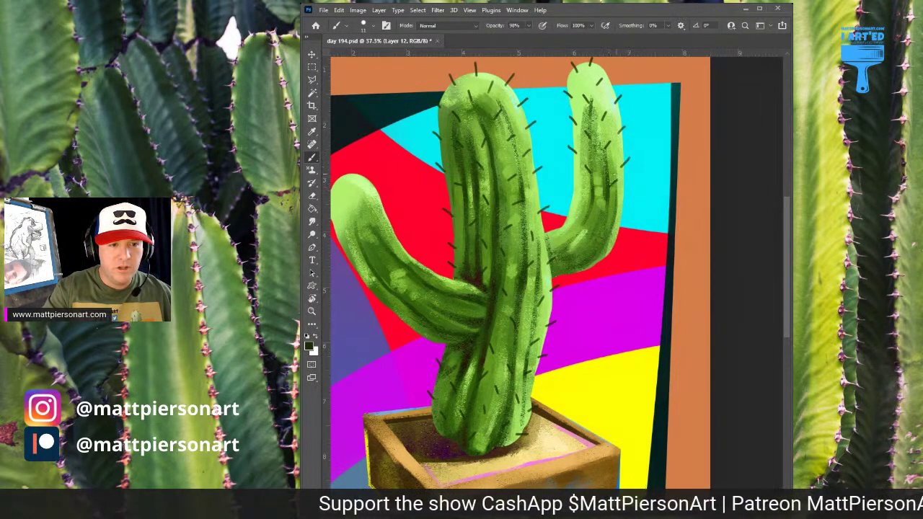
# Extend the short dark spines around the right arm's lower bend to where it joins the trunk.
pyautogui.moveTo(608, 220); pyautogui.dragTo(610, 185)
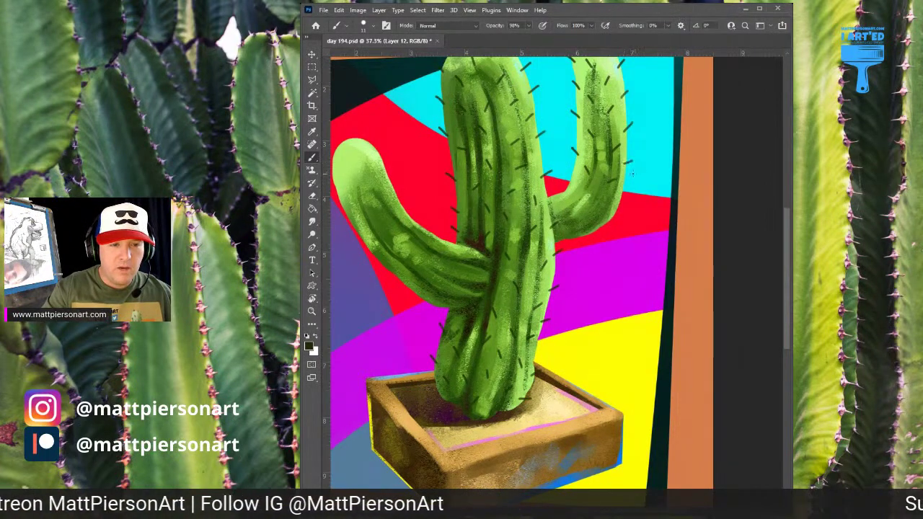
pyautogui.scroll(-2, 632, 172)
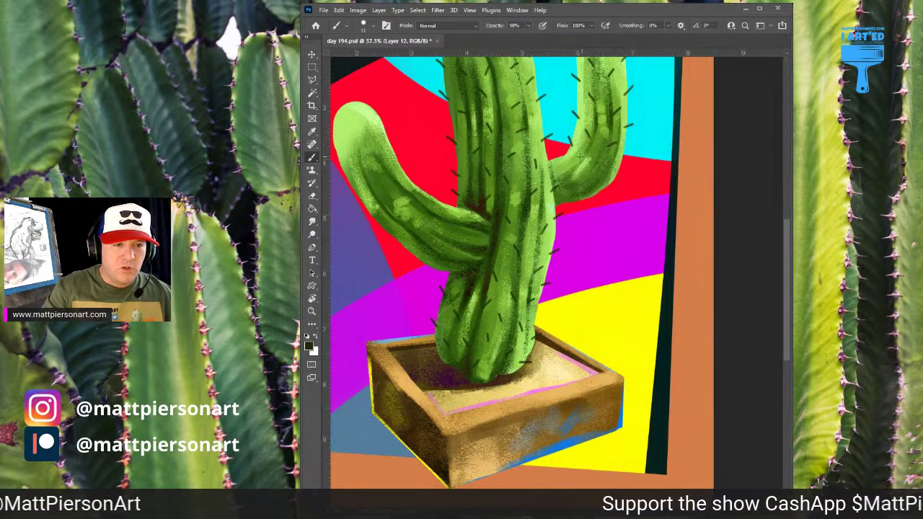
pyautogui.moveTo(587, 172); pyautogui.dragTo(626, 169)
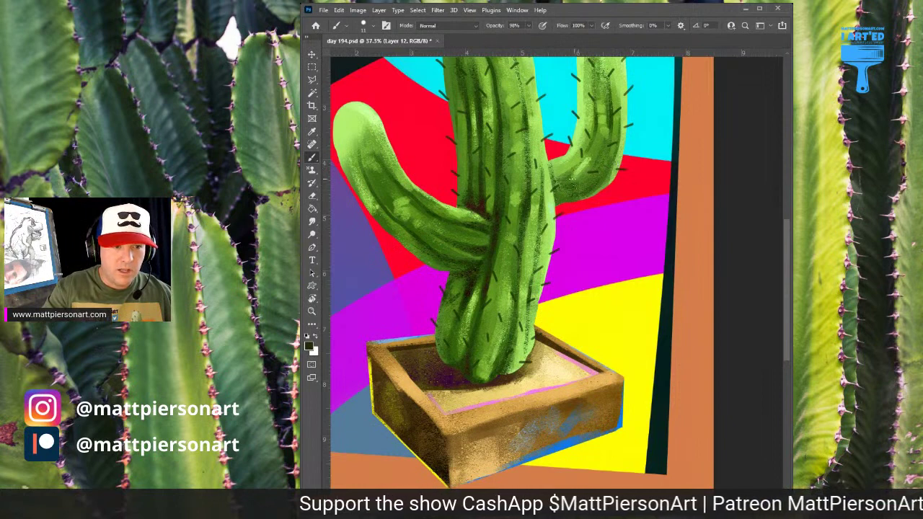
pyautogui.moveTo(556, 155); pyautogui.dragTo(555, 163)
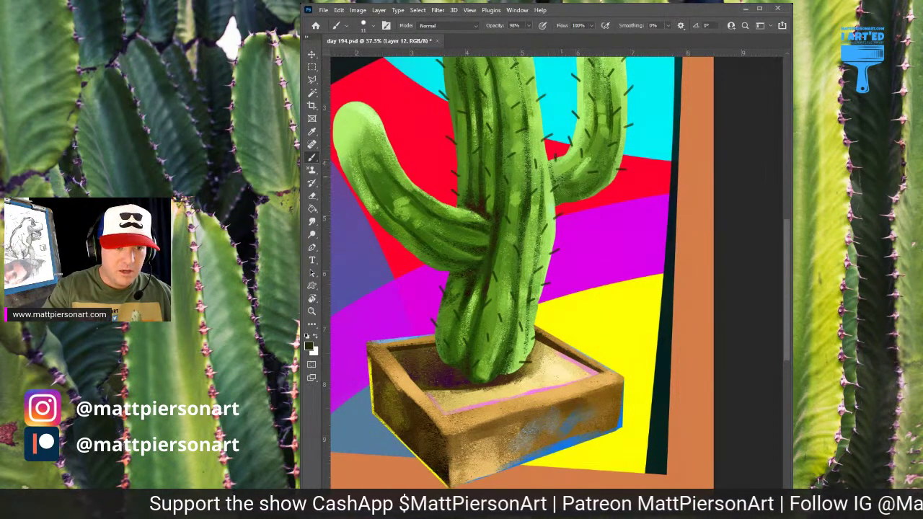
# Paint short dark spines around the left arm's rounded tip and along both edges just below it.
pyautogui.moveTo(568, 202)
pyautogui.mouseDown()
pyautogui.moveTo(585, 217)
pyautogui.moveTo(661, 227)
pyautogui.mouseUp()
pyautogui.hotkey('ctrl', 'z')
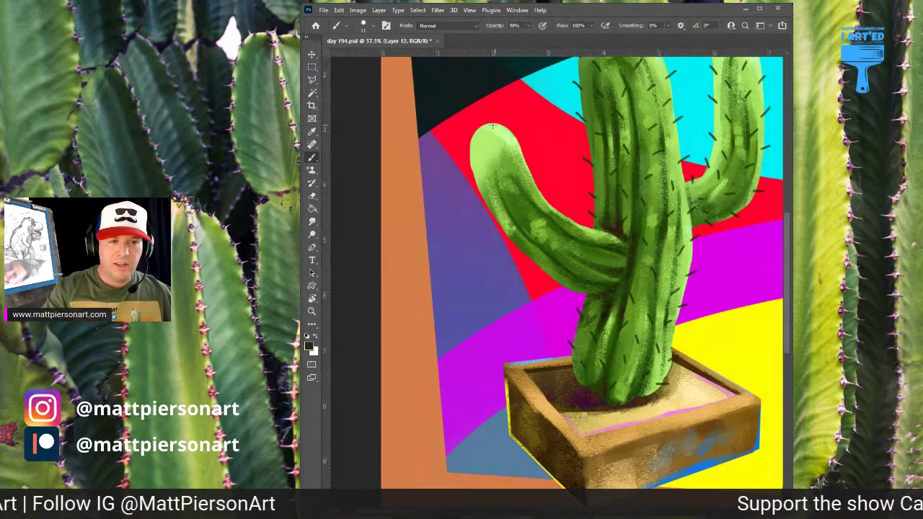
pyautogui.moveTo(494, 128)
pyautogui.mouseDown()
pyautogui.moveTo(496, 113)
pyautogui.moveTo(474, 127)
pyautogui.moveTo(491, 139)
pyautogui.moveTo(515, 126)
pyautogui.mouseUp()
pyautogui.hotkey('ctrl', 'z')
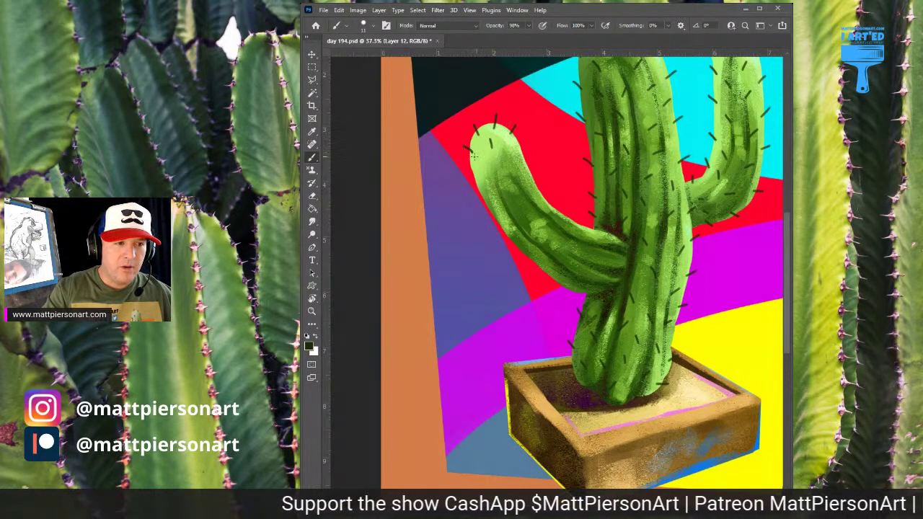
pyautogui.moveTo(473, 152)
pyautogui.mouseDown()
pyautogui.moveTo(464, 145)
pyautogui.moveTo(481, 155)
pyautogui.moveTo(527, 149)
pyautogui.mouseUp()
pyautogui.hotkey('ctrl', 'z')
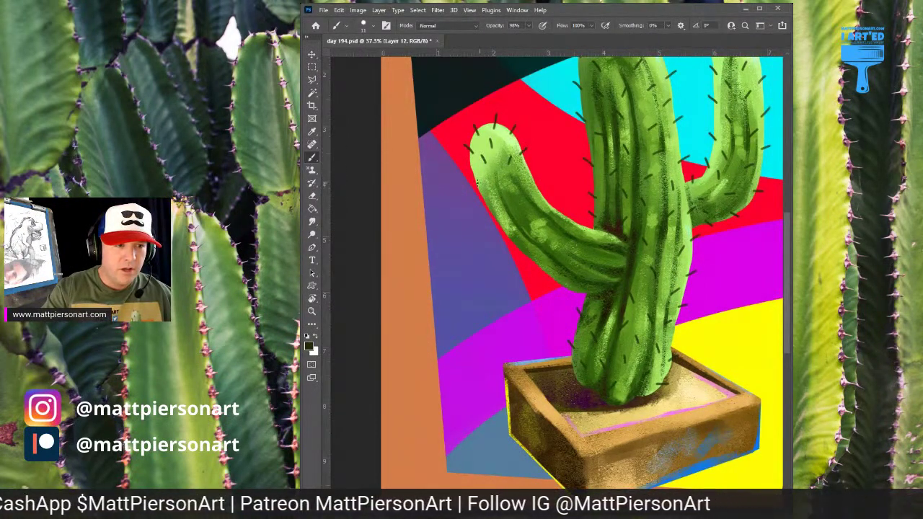
pyautogui.moveTo(479, 183)
pyautogui.mouseDown()
pyautogui.moveTo(473, 177)
pyautogui.moveTo(503, 175)
pyautogui.mouseUp()
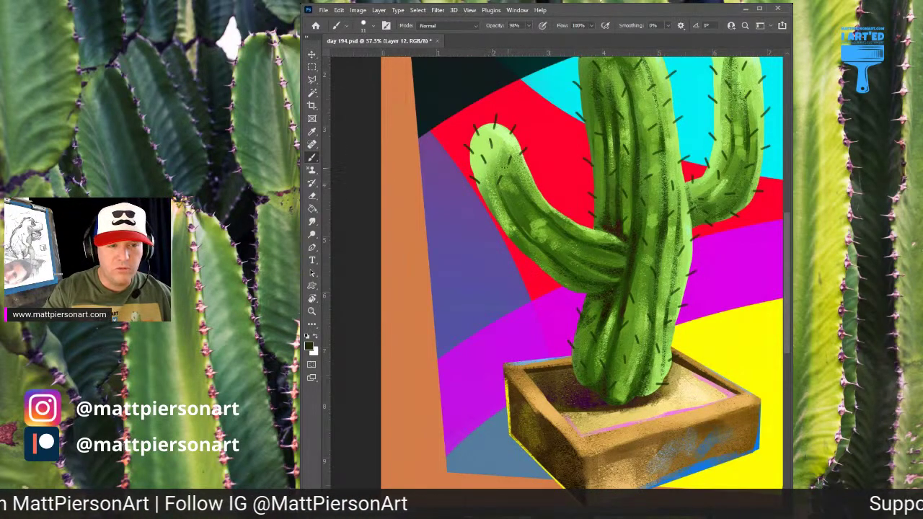
pyautogui.moveTo(517, 177); pyautogui.dragTo(532, 164)
# Continue the short dark spines along the left arm's curve and lower edge until they reach the trunk.
pyautogui.moveTo(534, 216)
pyautogui.mouseDown()
pyautogui.moveTo(523, 175)
pyautogui.moveTo(484, 167)
pyautogui.mouseUp()
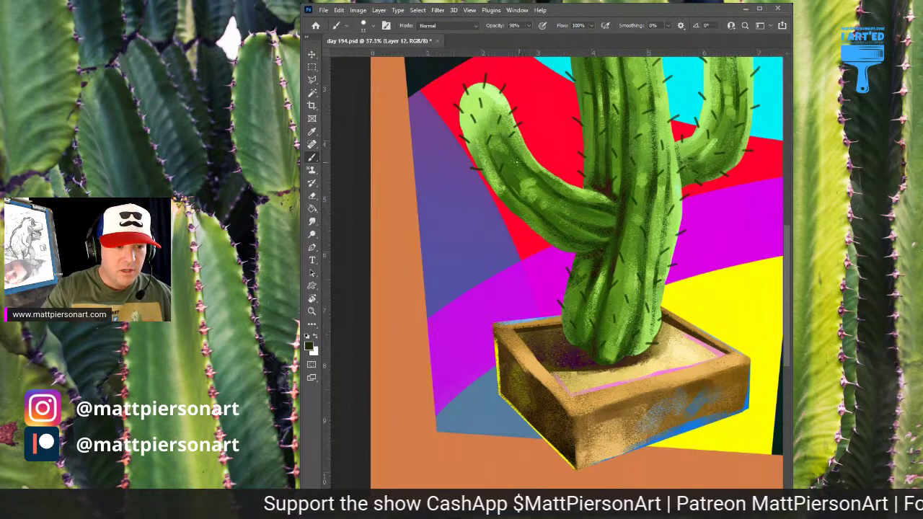
pyautogui.moveTo(511, 159); pyautogui.dragTo(530, 146)
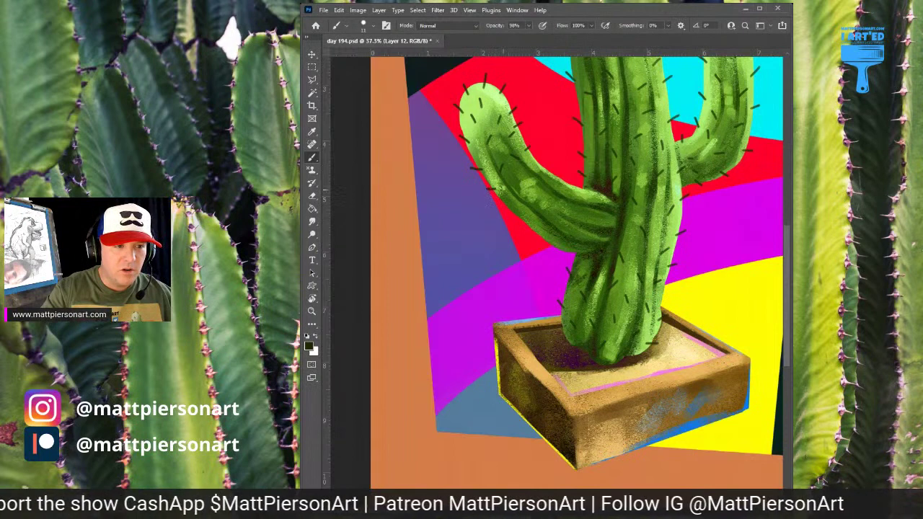
pyautogui.moveTo(514, 185); pyautogui.dragTo(545, 164)
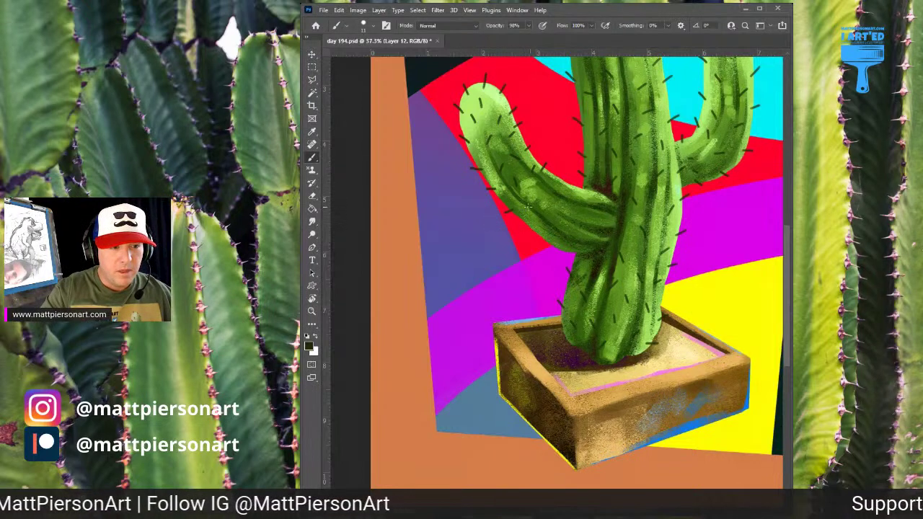
pyautogui.moveTo(537, 202)
pyautogui.mouseDown()
pyautogui.moveTo(548, 191)
pyautogui.moveTo(531, 176)
pyautogui.mouseUp()
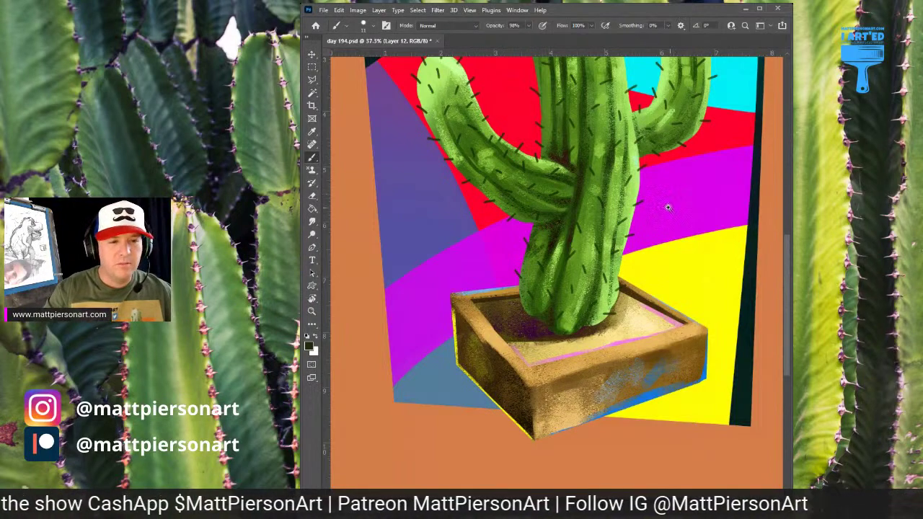
# Sample the panel's bright yellow and make the signature layer active for work near the artwork's bottom-left corner.
pyautogui.moveTo(668, 208)
pyautogui.mouseDown()
pyautogui.moveTo(624, 216)
pyautogui.moveTo(641, 219)
pyautogui.mouseUp()
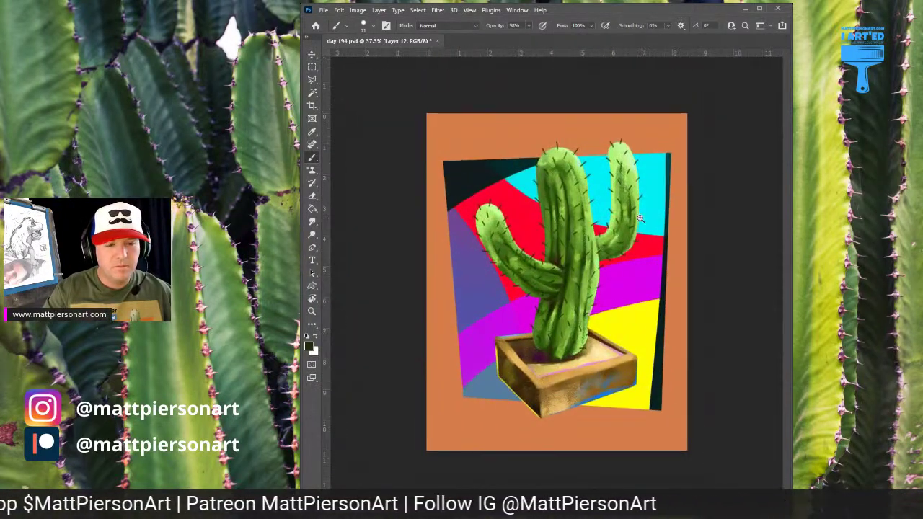
pyautogui.scroll(2, 640, 218)
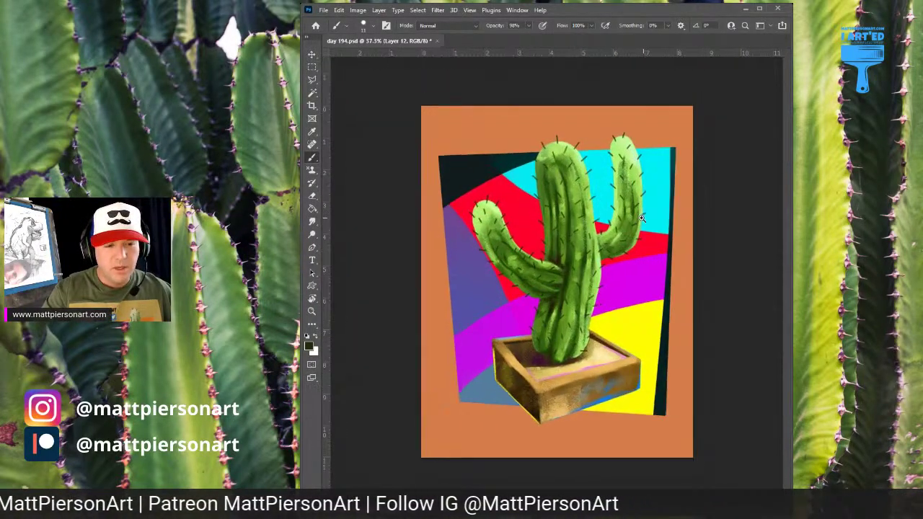
pyautogui.keyDown('alt'); pyautogui.click(649, 339); pyautogui.keyUp('alt')
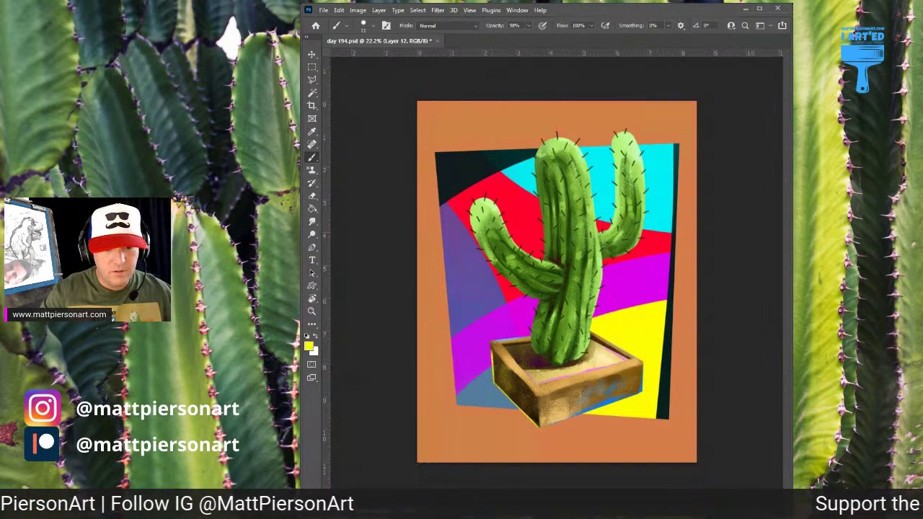
pyautogui.hotkey('alt', ']')
pyautogui.moveTo(505, 407); pyautogui.dragTo(520, 396)
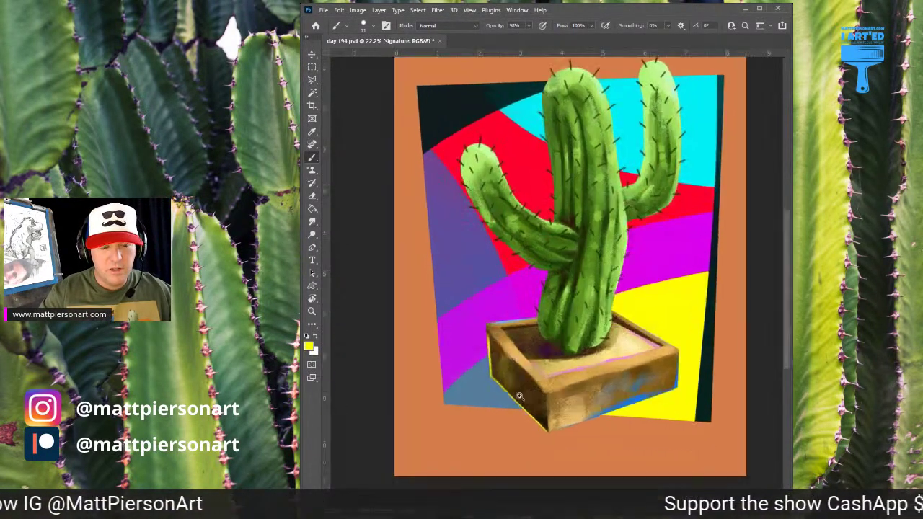
pyautogui.scroll(3, 519, 396)
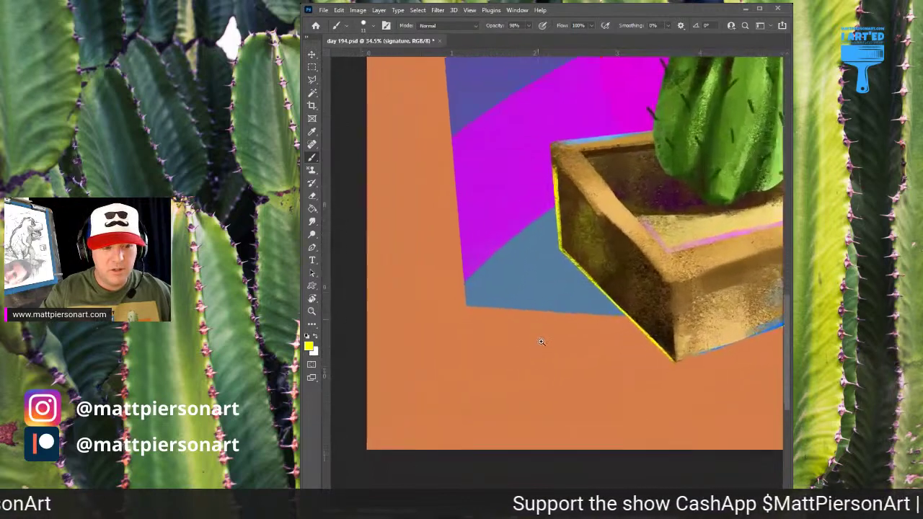
# Hand-letter the signature "P21" with "184/200" beneath it in bright yellow on the orange border near the artwork's bottom-left corner.
pyautogui.scroll(1, 542, 342)
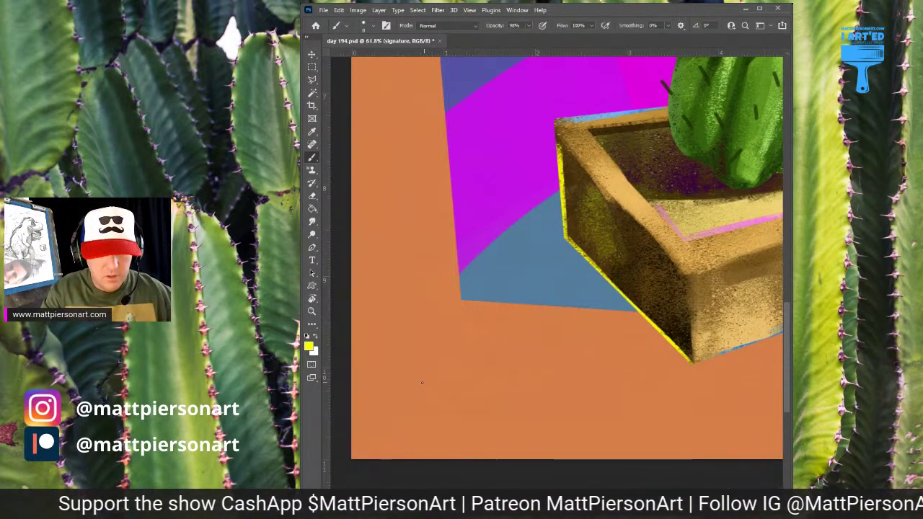
pyautogui.moveTo(632, 217); pyautogui.dragTo(584, 252)
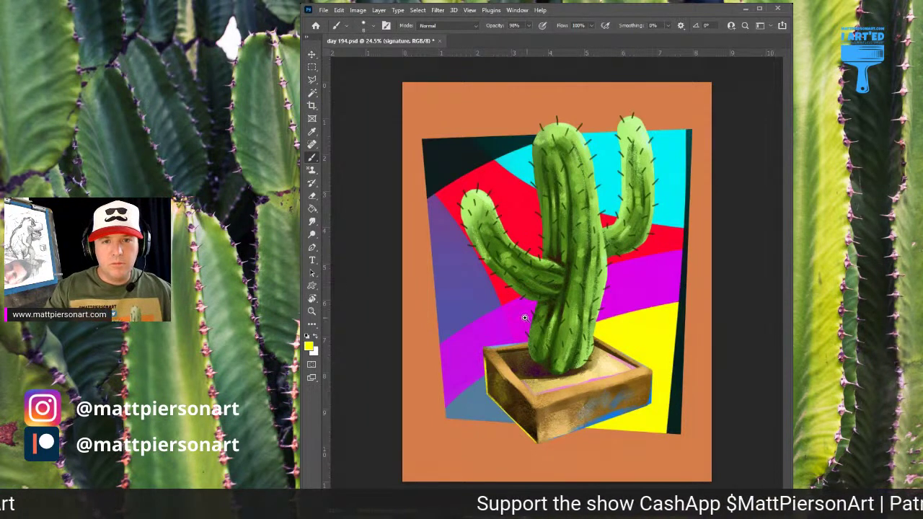
pyautogui.moveTo(481, 390); pyautogui.dragTo(516, 391)
pyautogui.moveTo(480, 426); pyautogui.dragTo(523, 352)
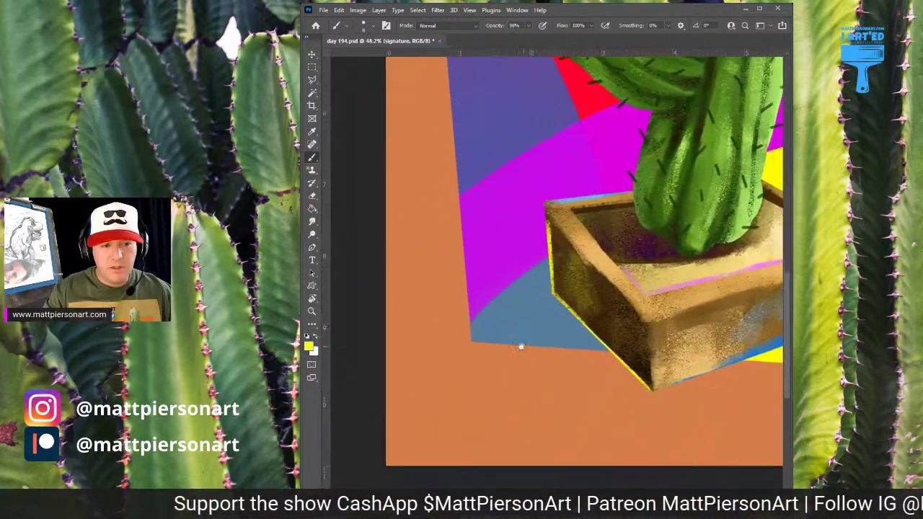
pyautogui.scroll(1, 499, 396)
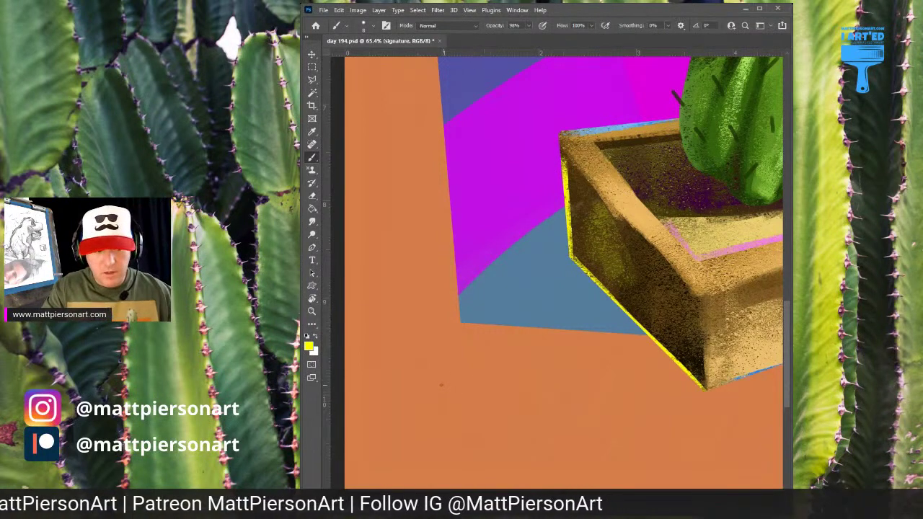
pyautogui.moveTo(437, 386)
pyautogui.mouseDown()
pyautogui.moveTo(504, 354)
pyautogui.moveTo(506, 337)
pyautogui.moveTo(538, 355)
pyautogui.mouseUp()
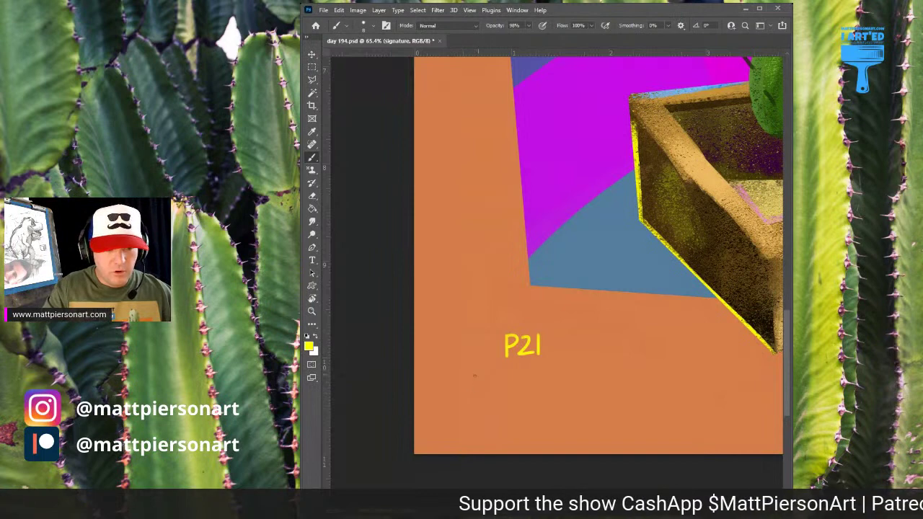
pyautogui.moveTo(477, 367)
pyautogui.mouseDown()
pyautogui.moveTo(479, 388)
pyautogui.moveTo(488, 372)
pyautogui.moveTo(518, 380)
pyautogui.moveTo(513, 387)
pyautogui.moveTo(574, 366)
pyautogui.mouseUp()
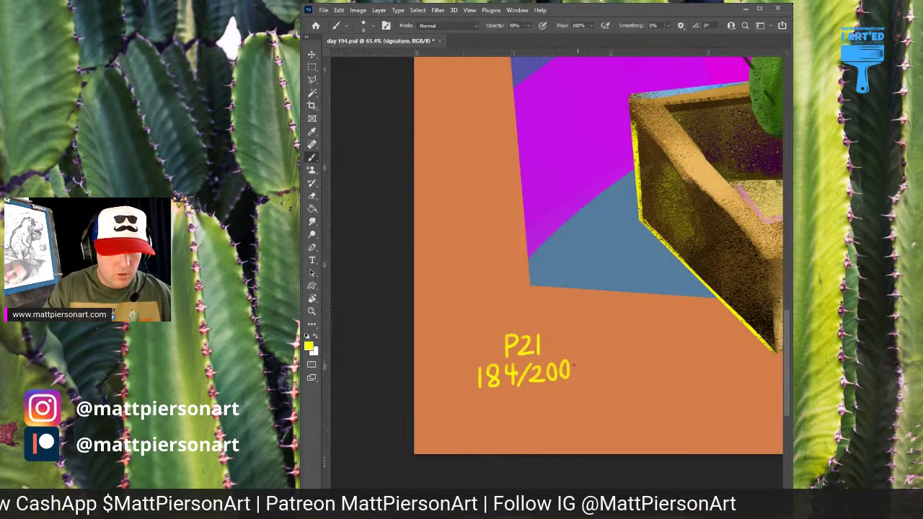
# Shift the yellow signature slightly down and left toward the artwork's corner, and save the document.
pyautogui.moveTo(657, 294); pyautogui.dragTo(648, 296)
pyautogui.hotkey('ctrl', '0')
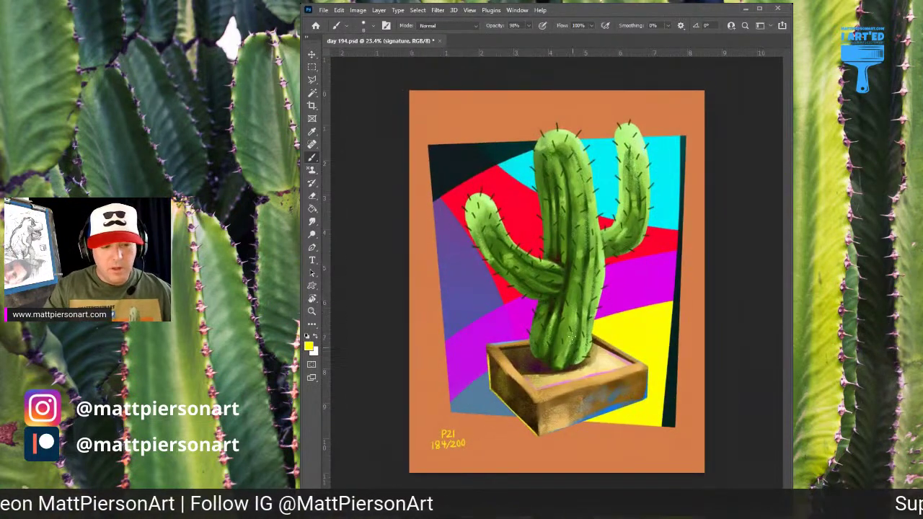
pyautogui.press('v')
pyautogui.moveTo(456, 445); pyautogui.dragTo(453, 449)
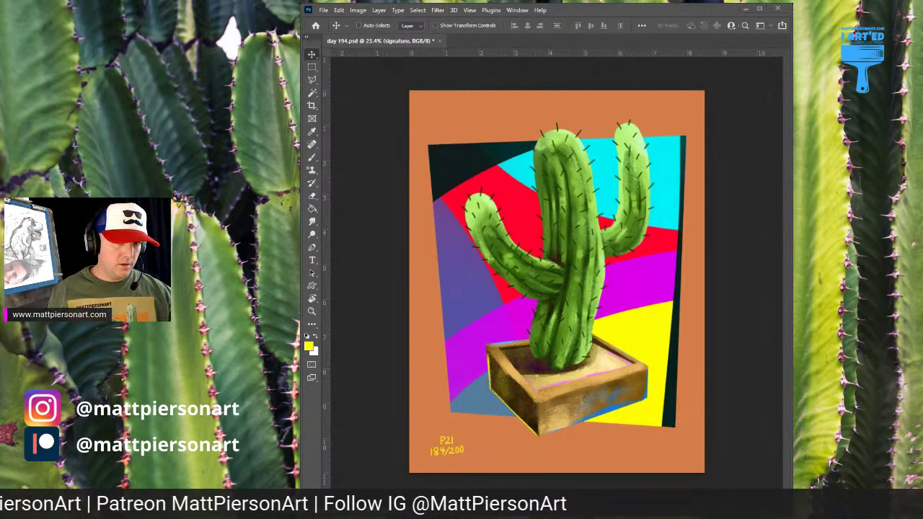
pyautogui.hotkey('ctrl', 's')
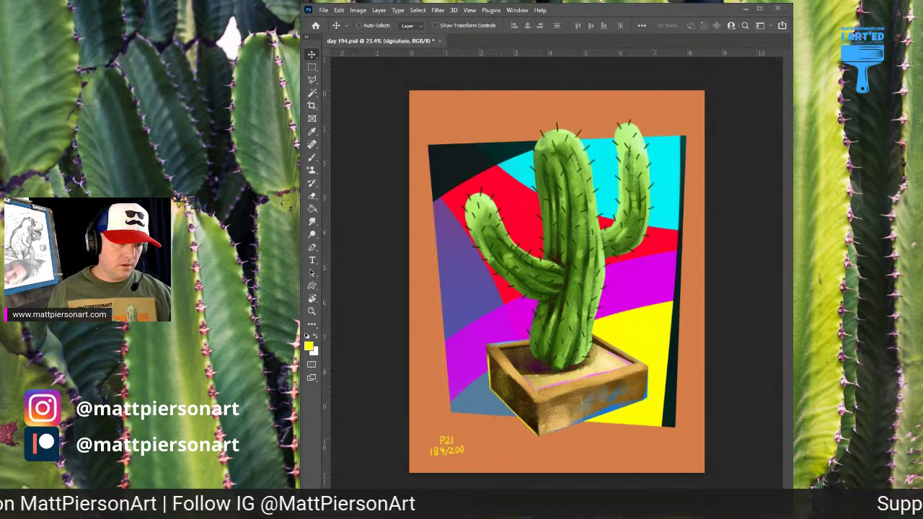